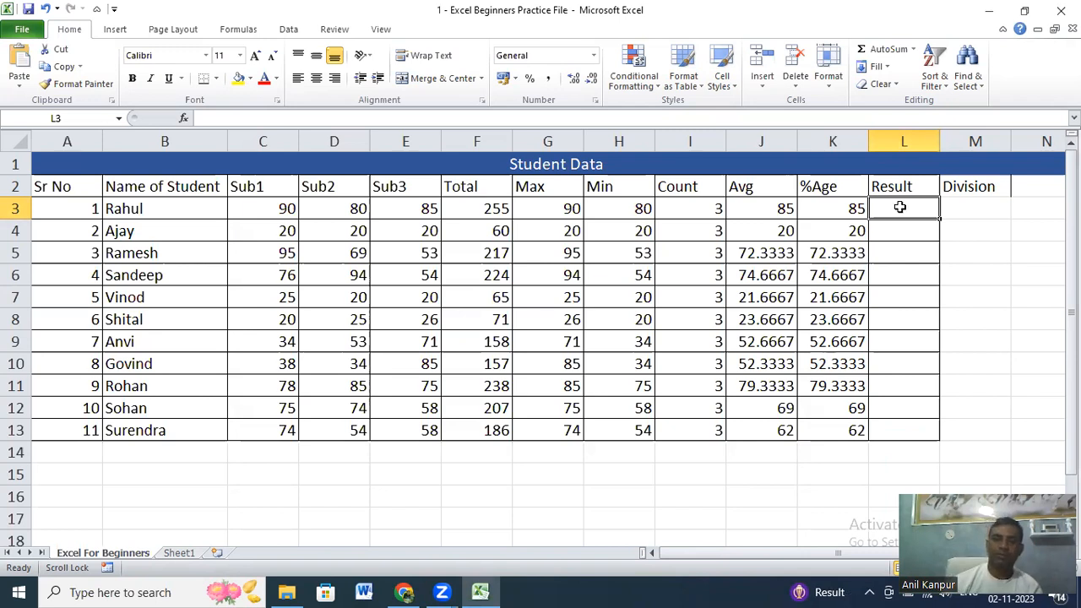
Write the formula =if(k2<33,"Fail","Pass") in cell L3 of the Result column
{"action": "type", "text": "="}
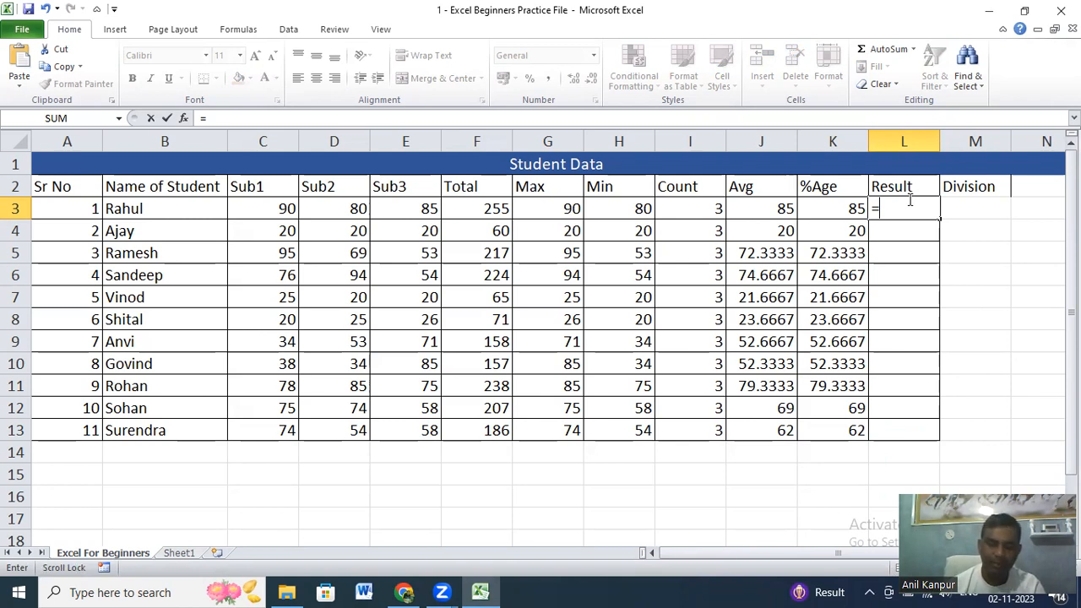
{"action": "type", "text": "if("}
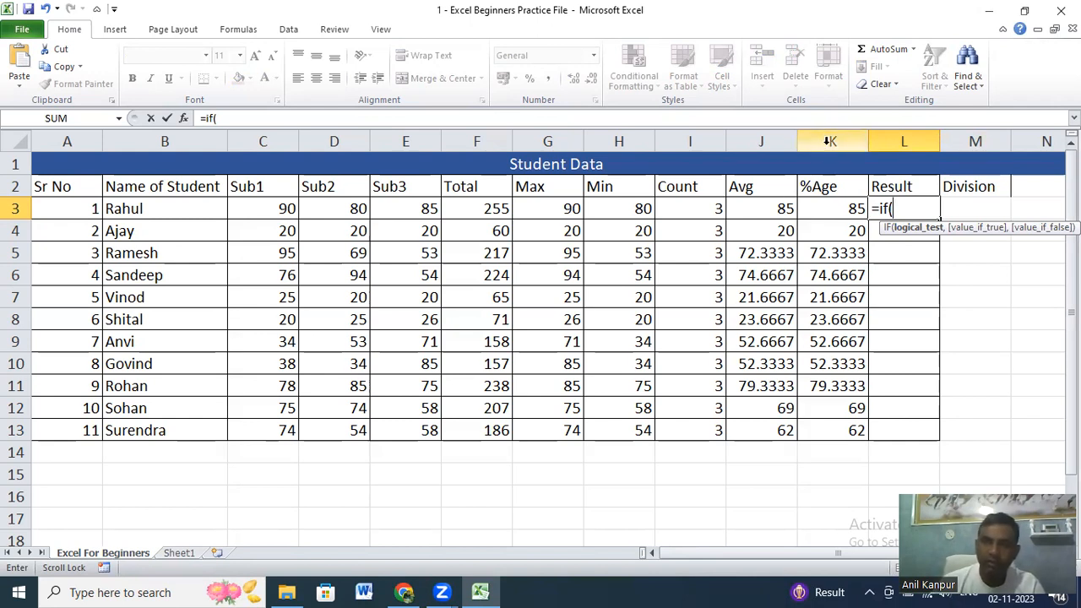
{"action": "type", "text": "k"}
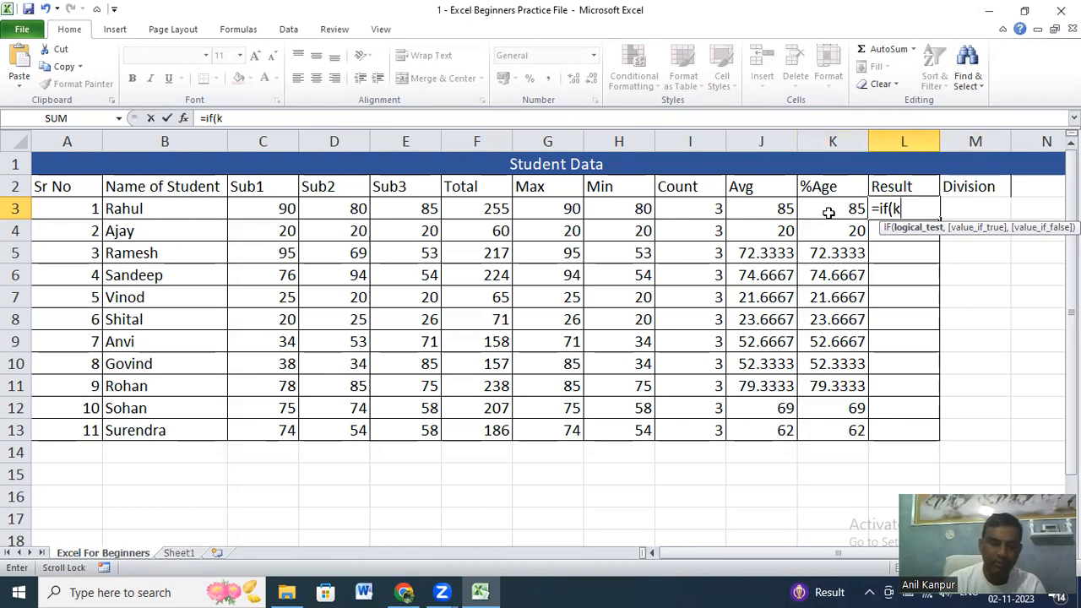
{"action": "type", "text": "2<"}
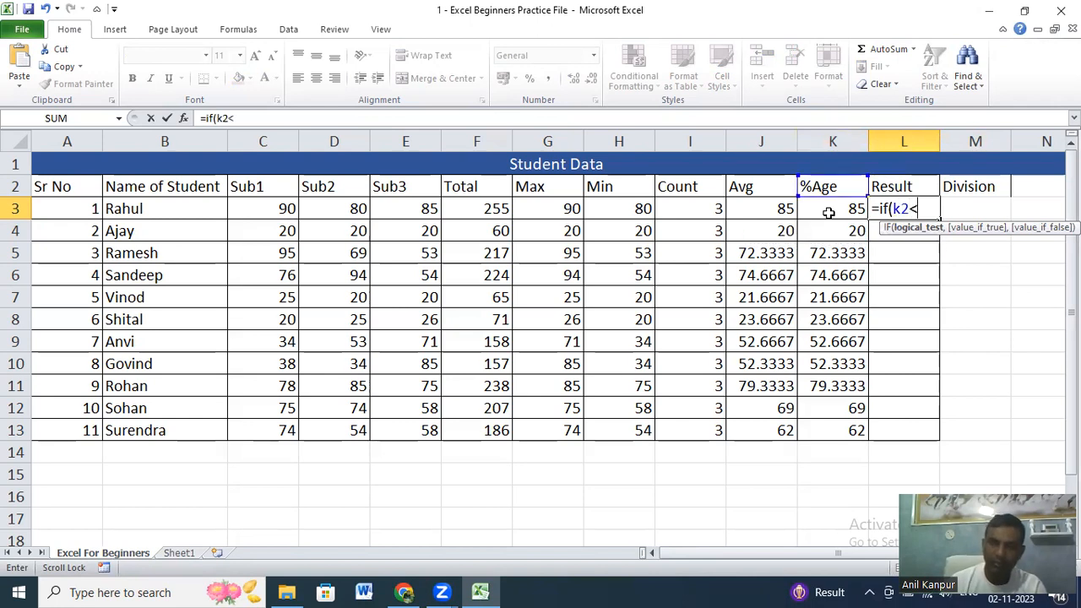
{"action": "type", "text": "33,"}
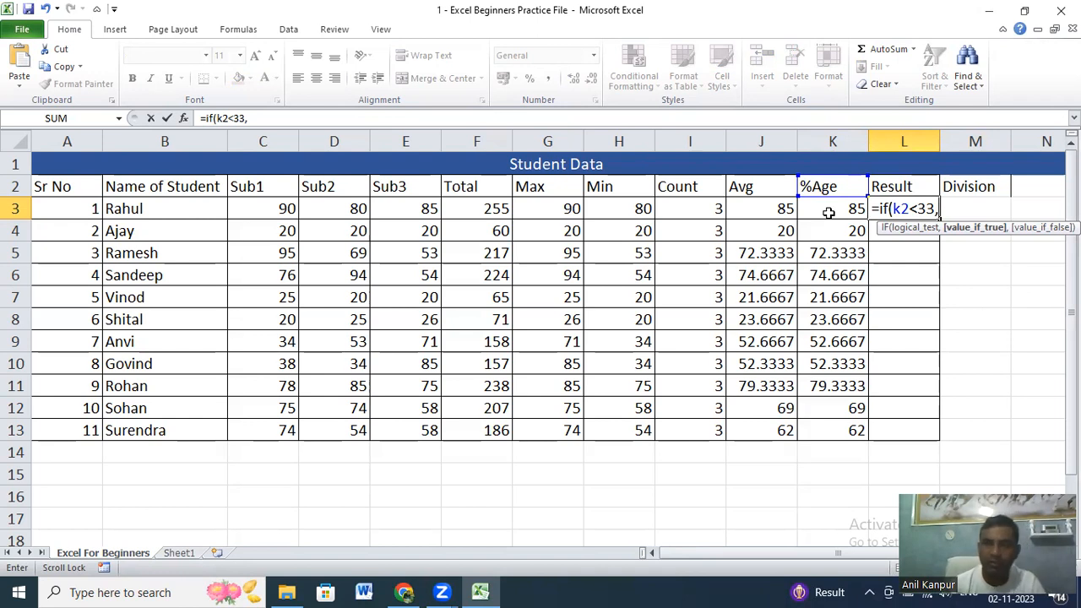
{"action": "type", "text": "\""}
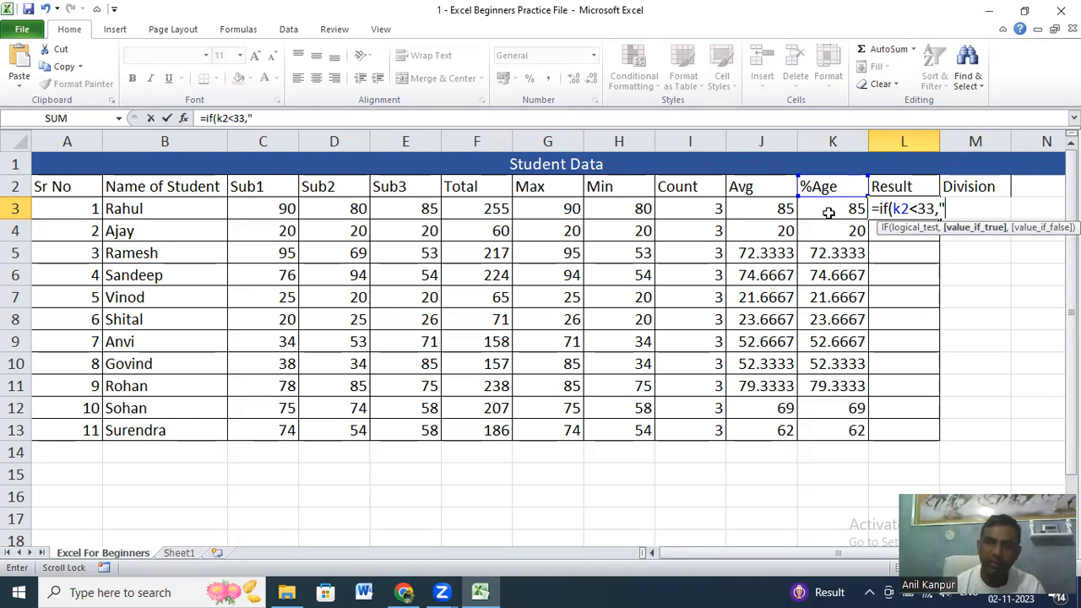
{"action": "type", "text": "Fail"}
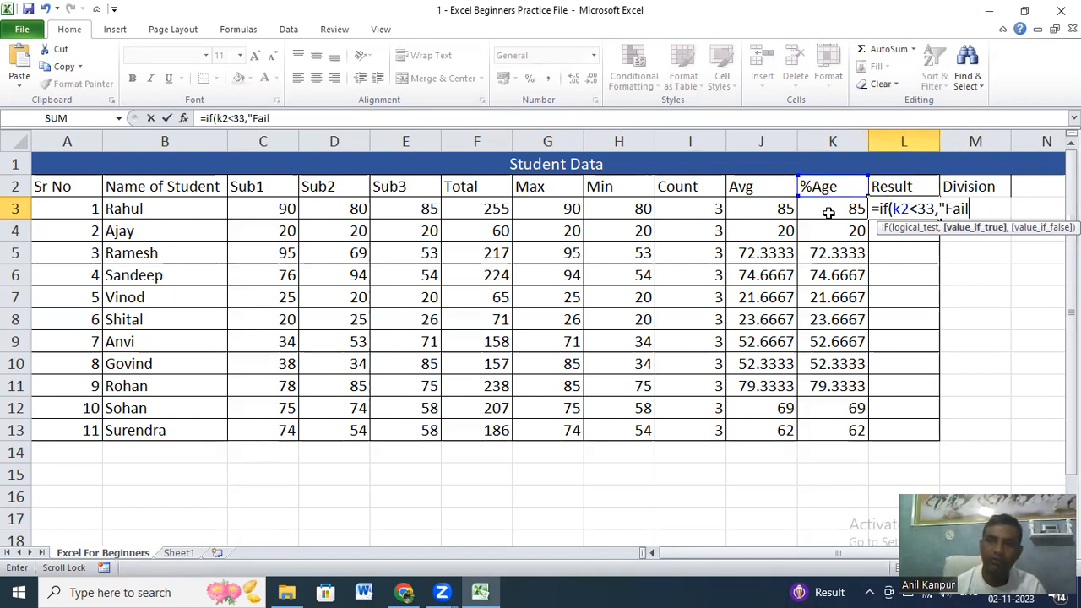
{"action": "type", "text": "\","}
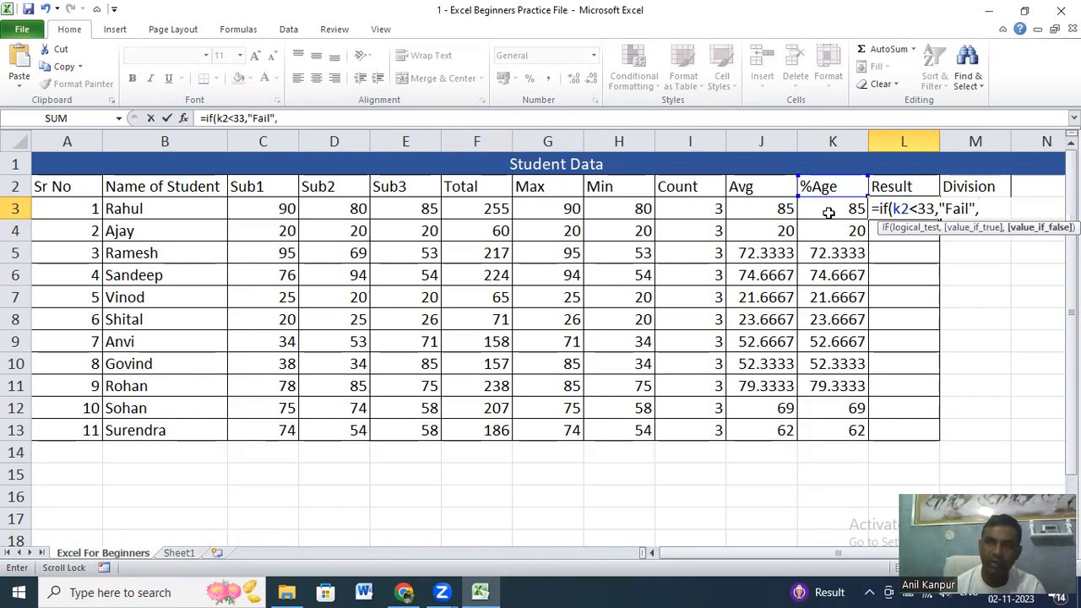
{"action": "type", "text": "\"Pass\""}
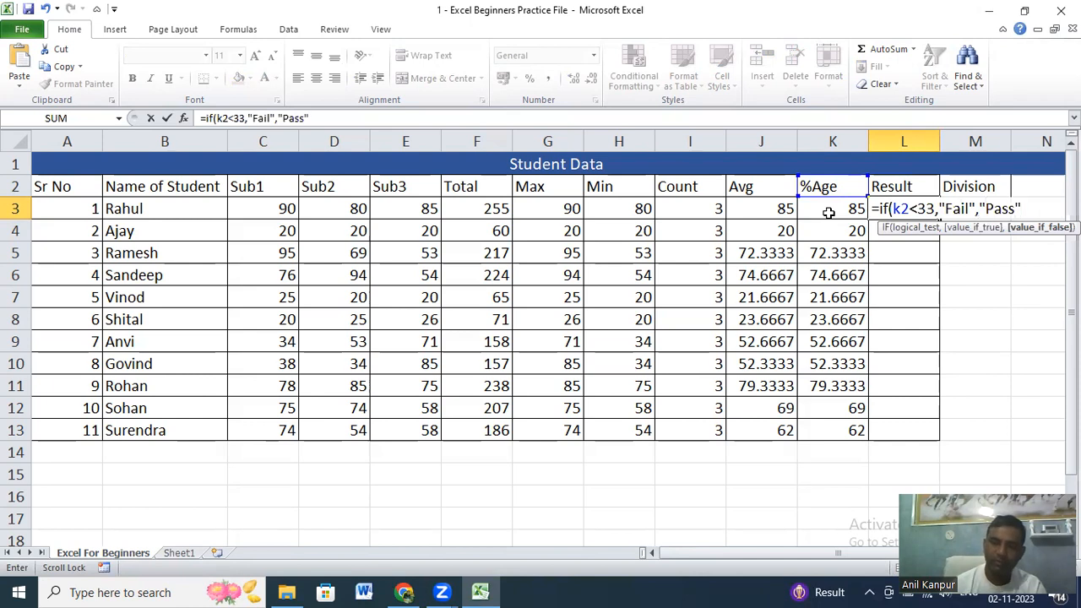
{"action": "type", "text": ")"}
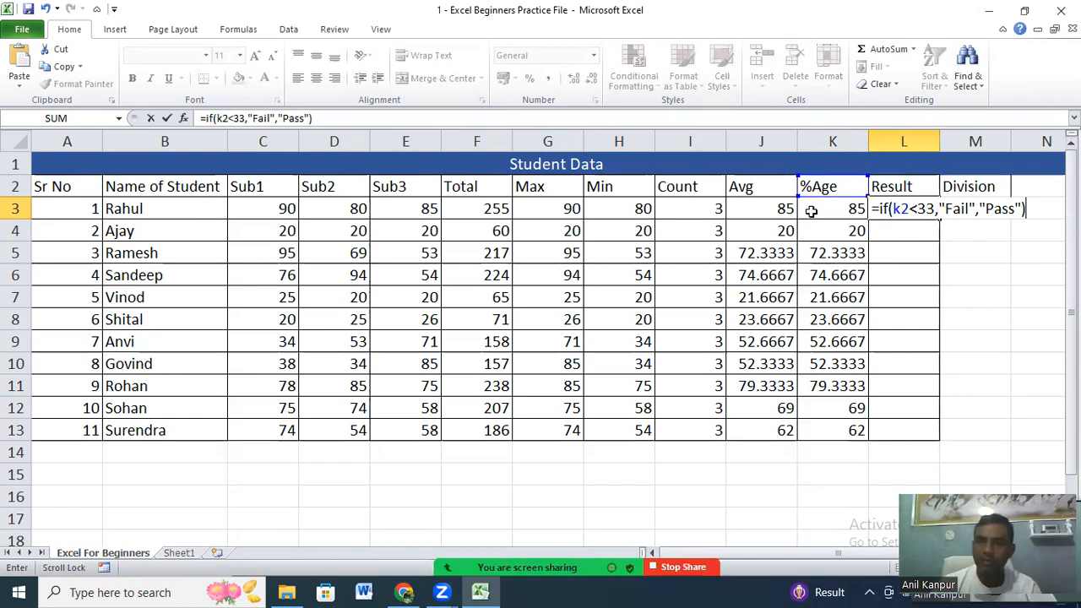
Correct the cell reference in the L3 formula to k3 and commit the formula
{"action": "key", "text": "super+plus"}
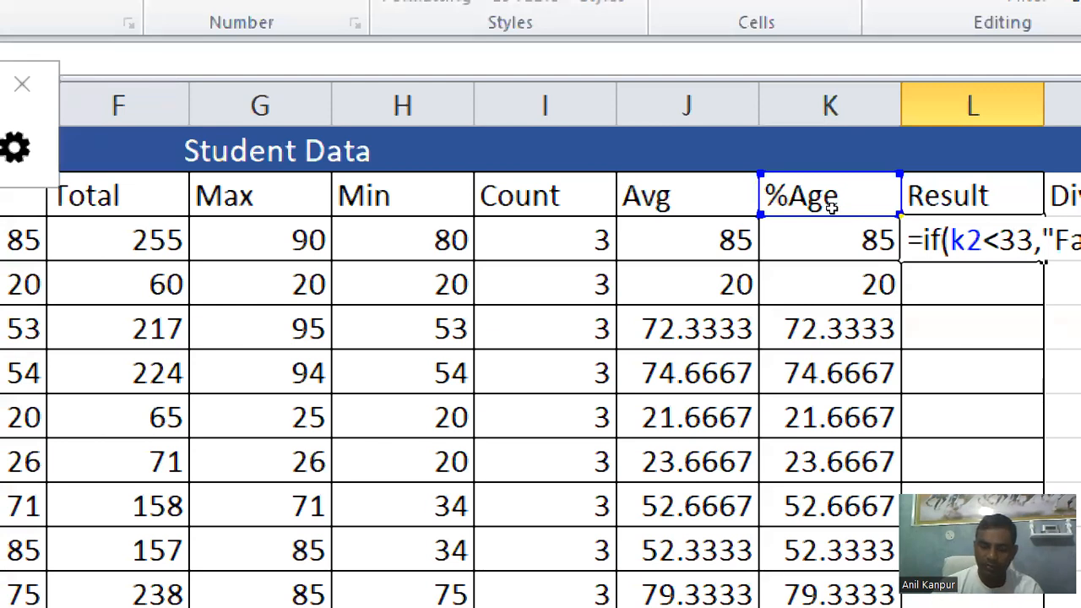
{"action": "key", "text": "super+minus"}
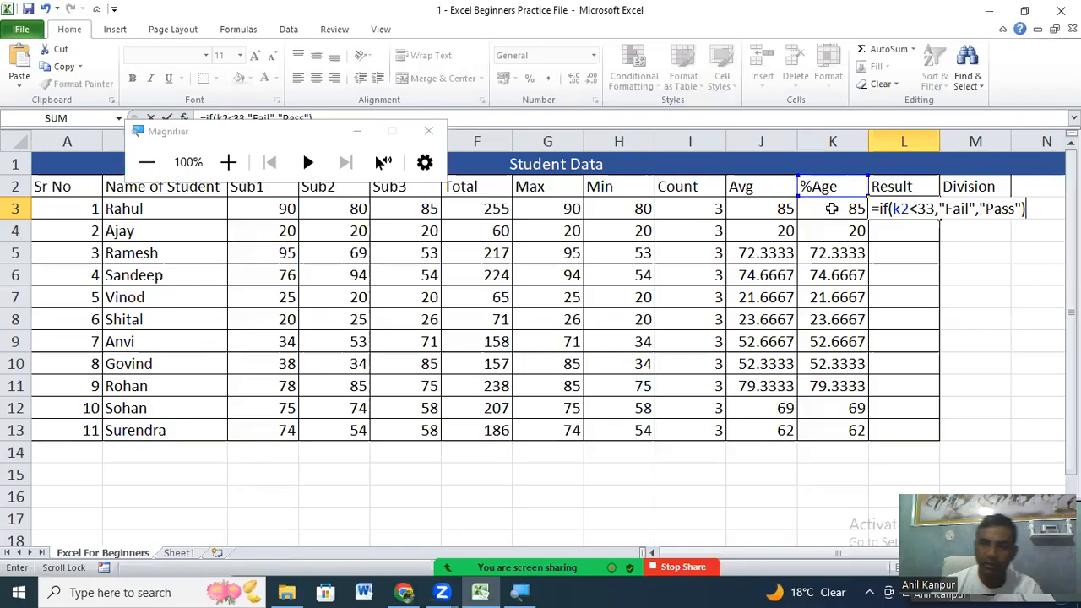
{"action": "left_click", "coordinate": [900, 208]}
{"action": "key", "text": "Delete"}
{"action": "type", "text": "3"}
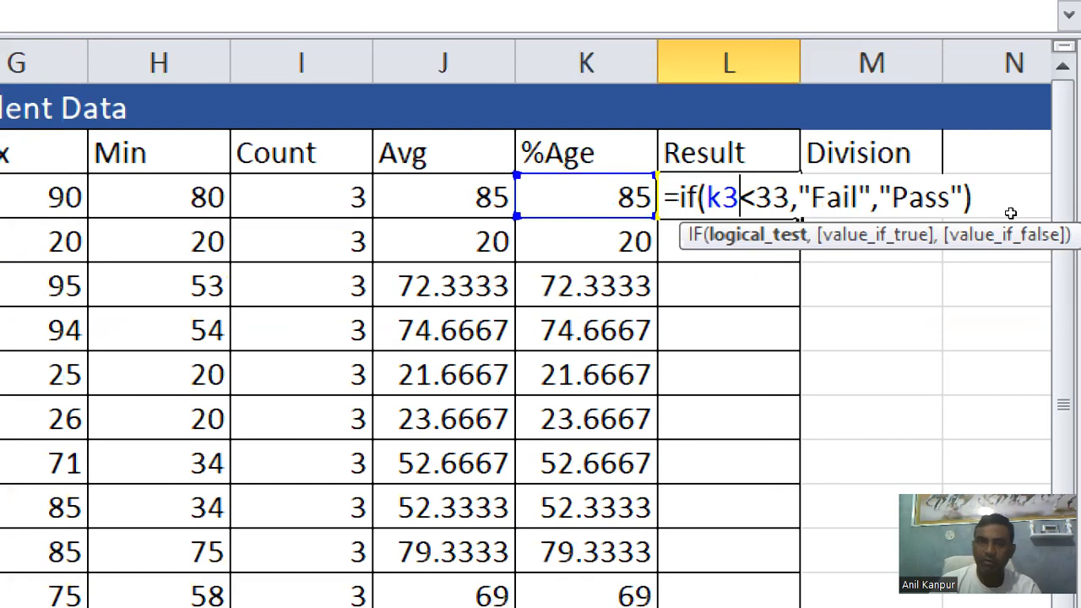
{"action": "key", "text": "Return"}
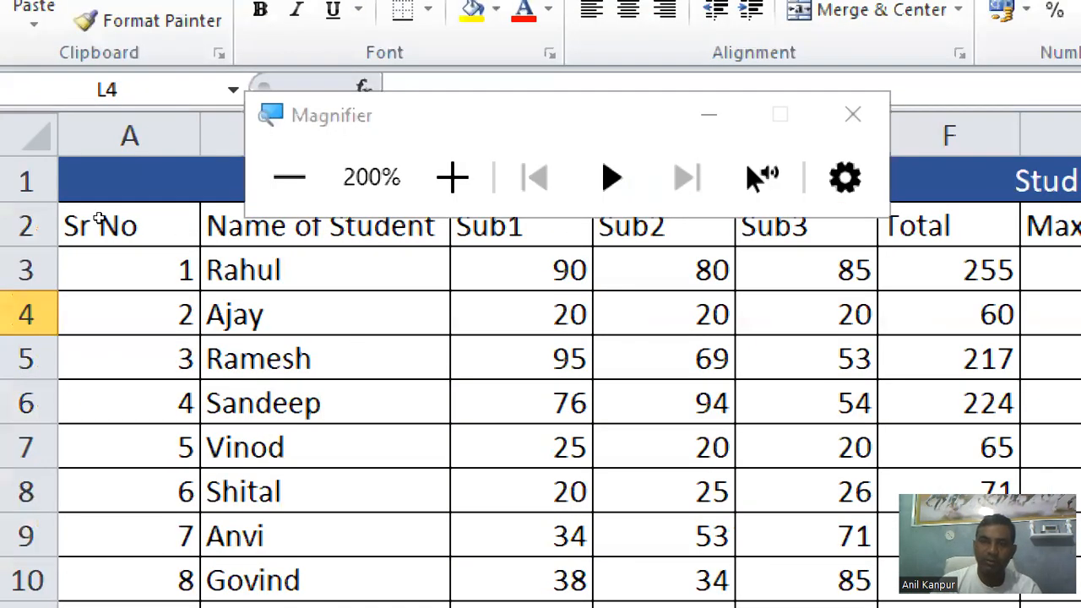
Enter the formula =if(k4<33,"Fail","Pass") in cell L4
{"action": "key", "text": "super+minus"}
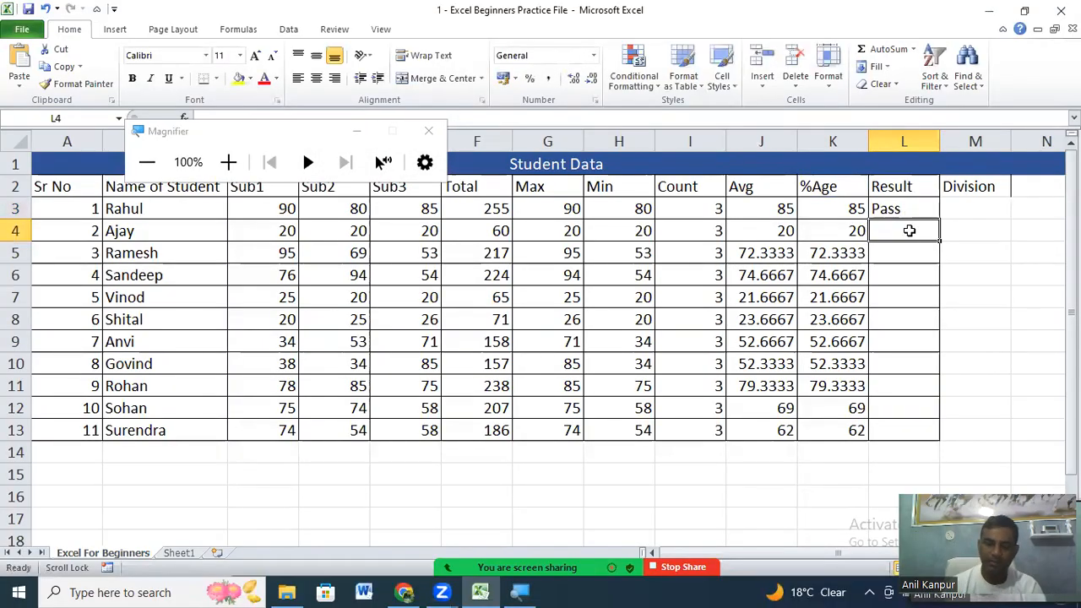
{"action": "type", "text": "=if(k"}
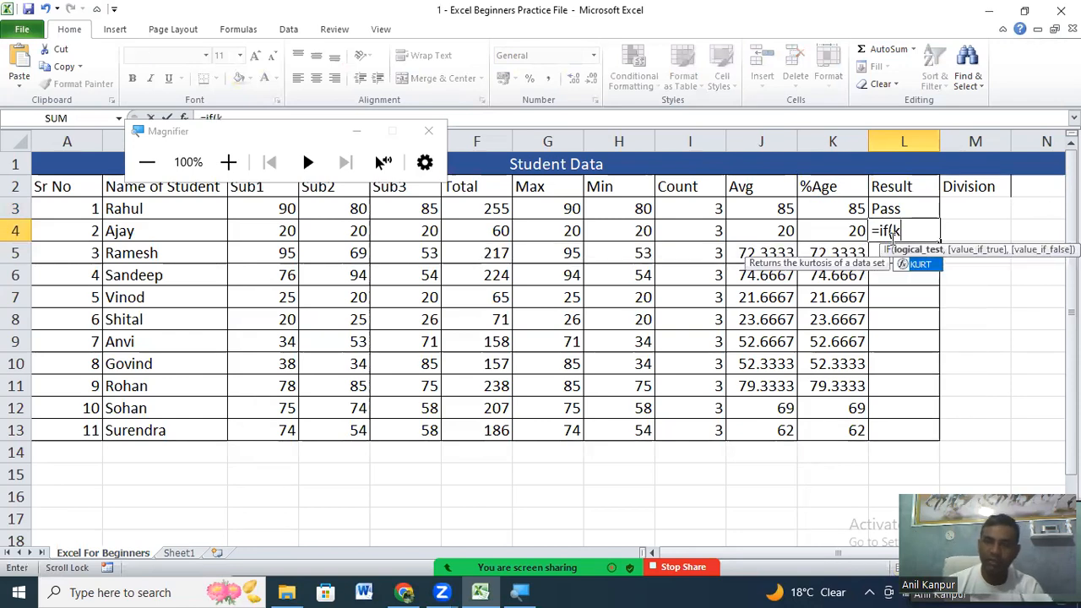
{"action": "type", "text": "4<"}
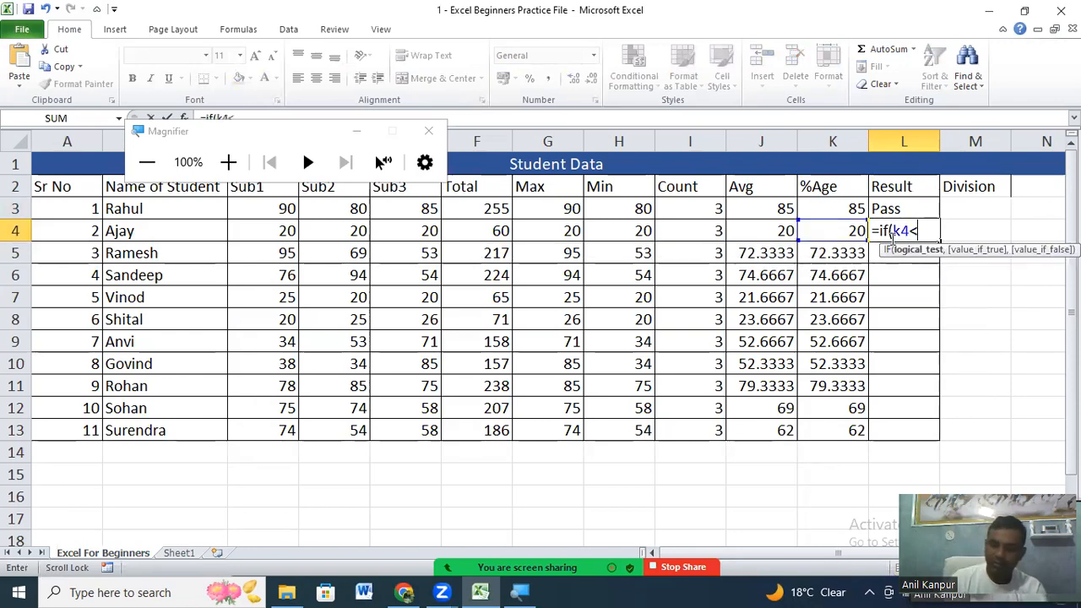
{"action": "type", "text": "33,\"Fail"}
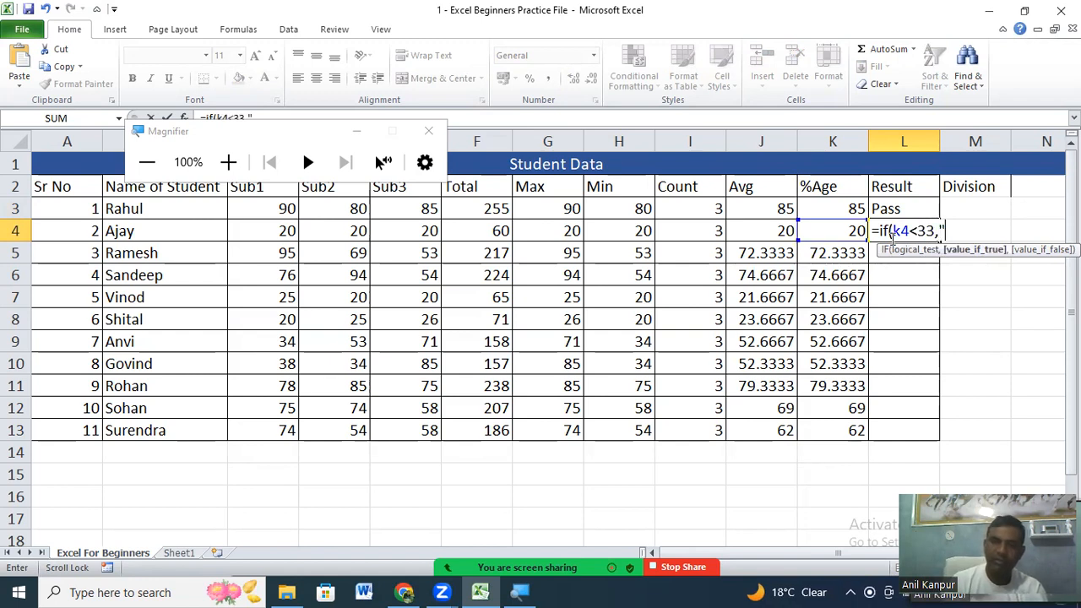
{"action": "type", "text": "\",\"P"}
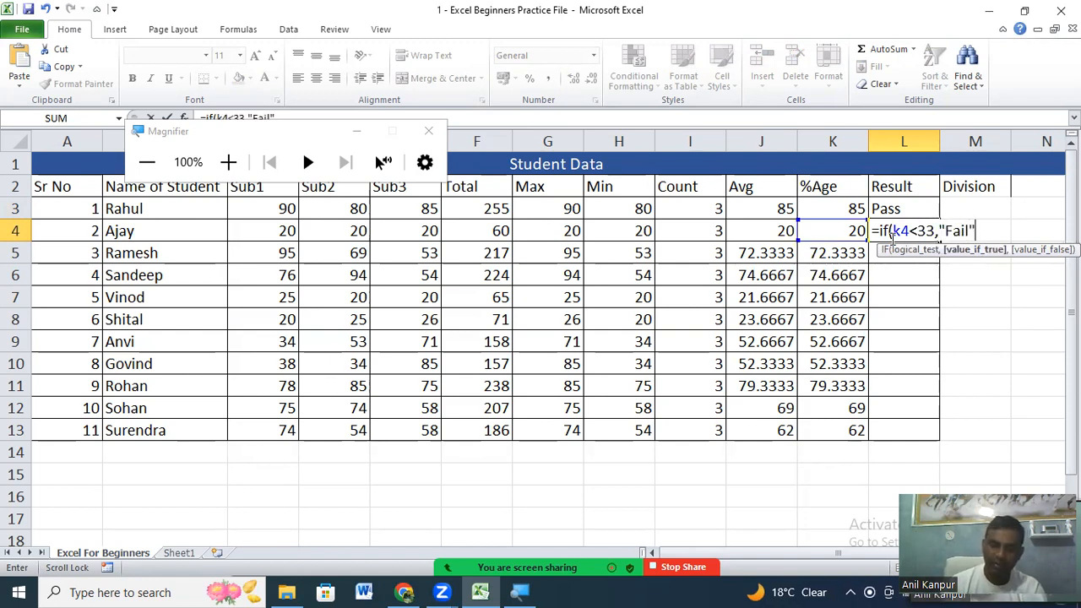
{"action": "type", "text": "a"}
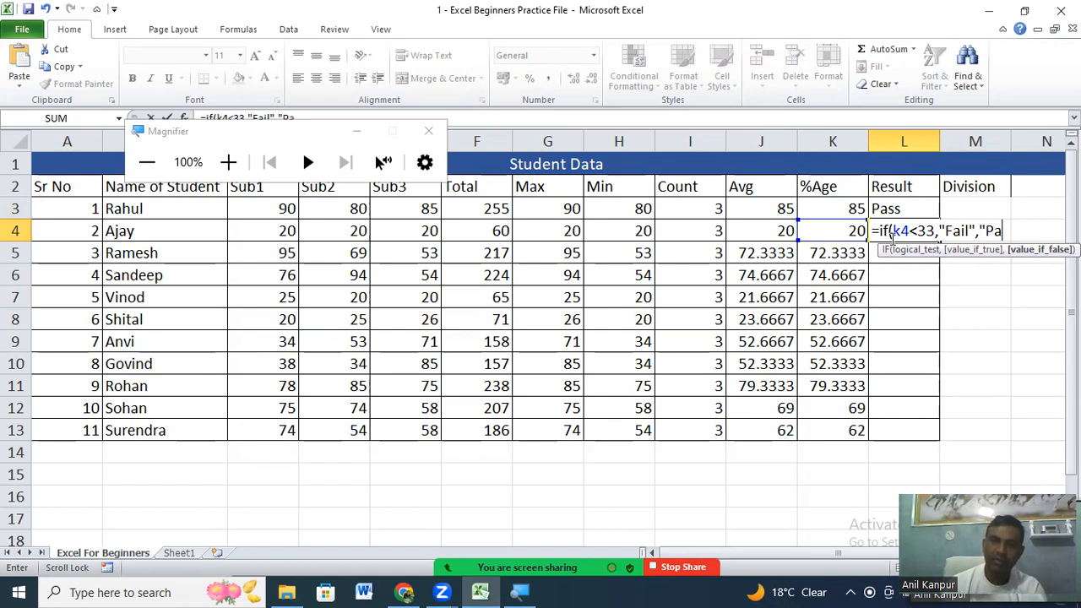
{"action": "type", "text": "ss\")"}
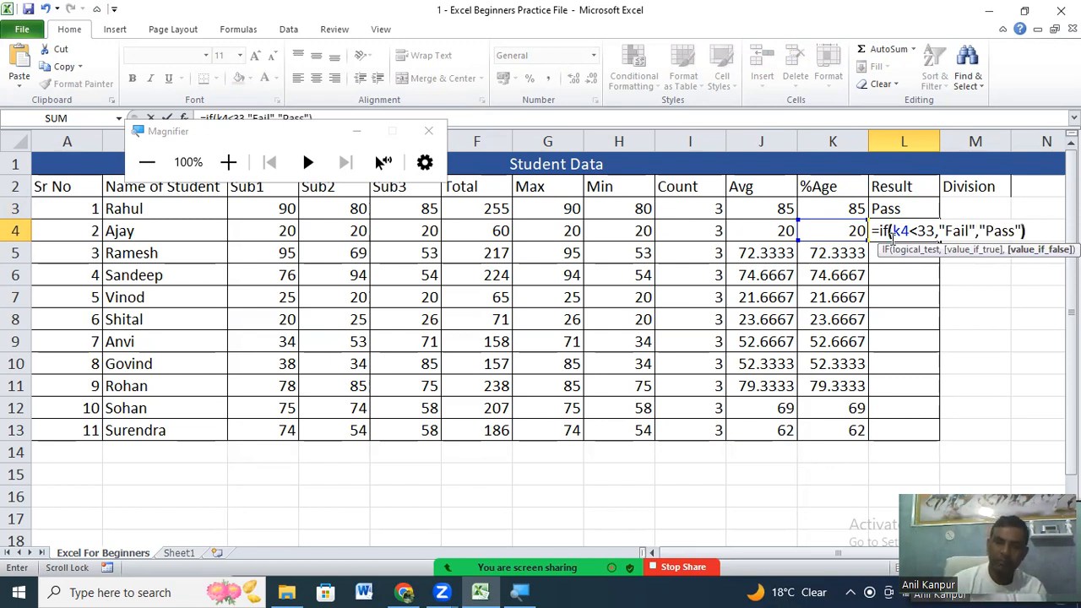
{"action": "key", "text": "Return"}
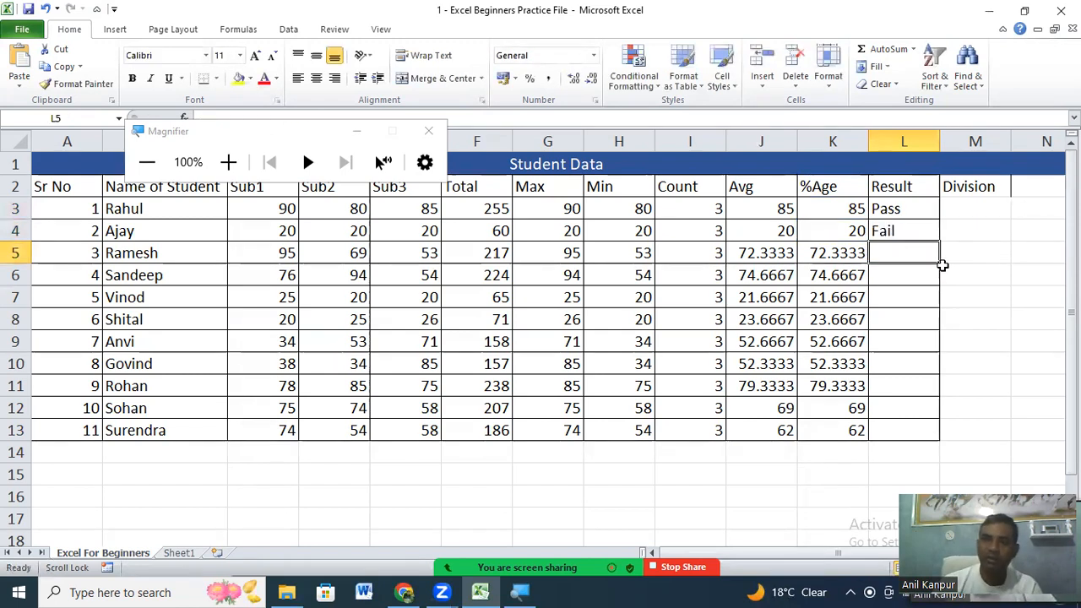
Fill the Result formula from L3 down through L13
{"action": "left_click", "coordinate": [912, 209]}
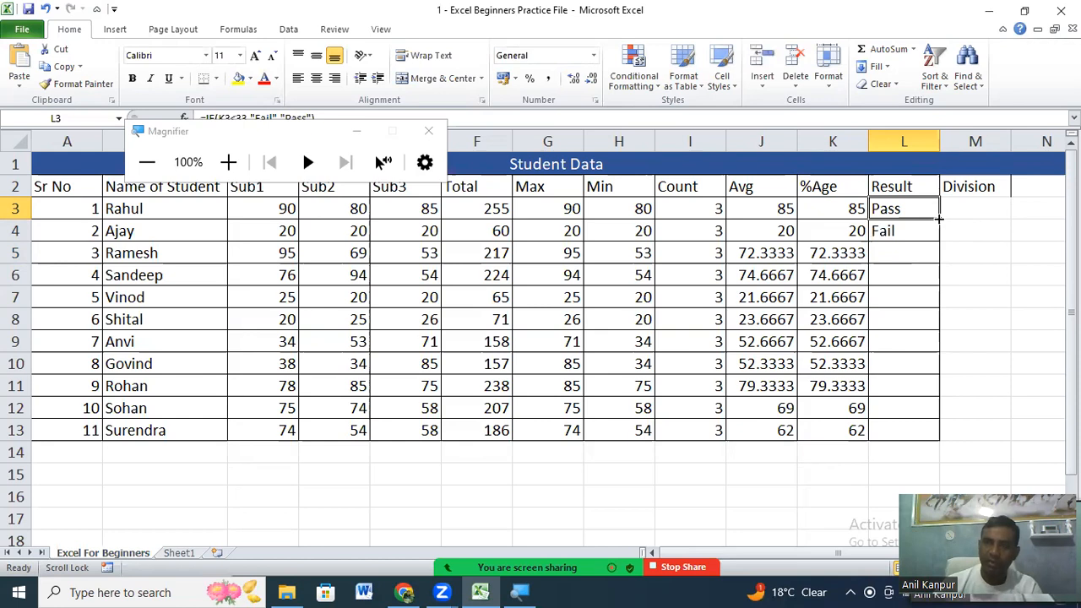
{"action": "left_click_drag", "start_coordinate": [939, 219], "coordinate": [939, 229]}
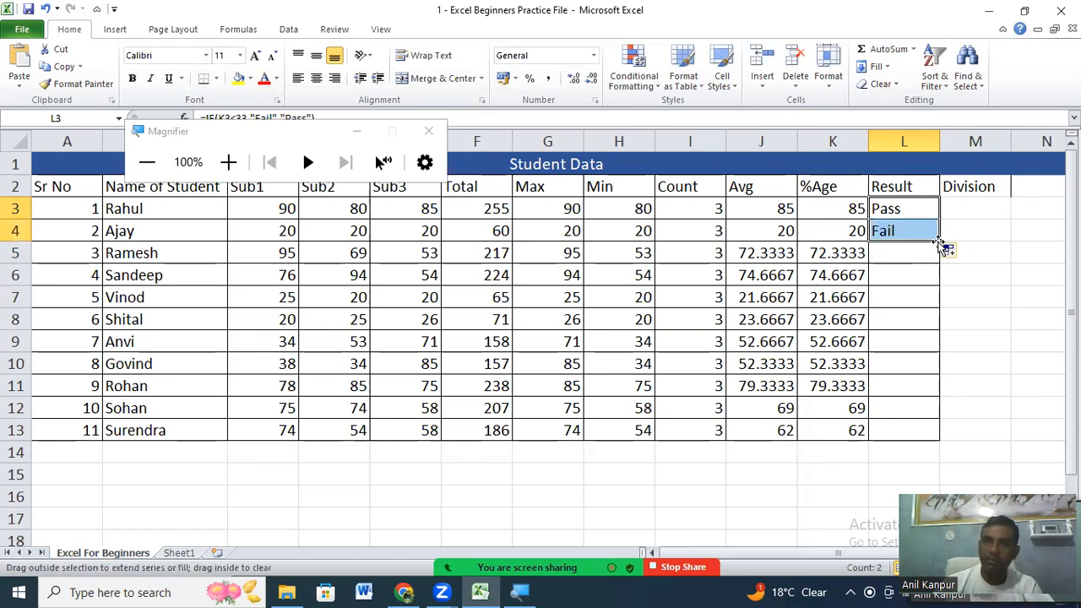
{"action": "double_click", "coordinate": [939, 243]}
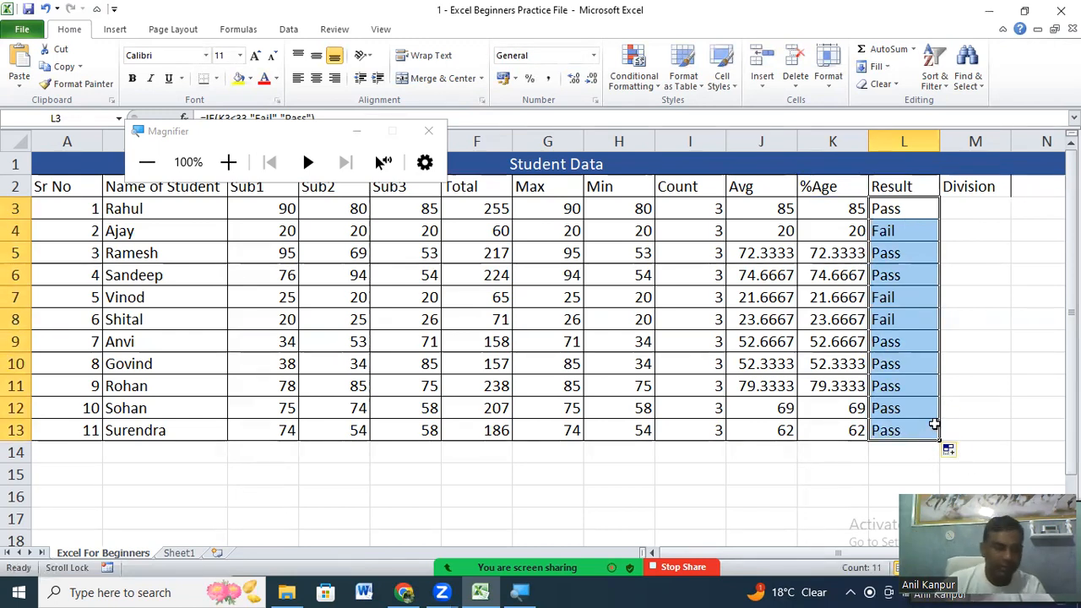
Begin the Division formula in cell M3 with =if(k3<33,"Fail"
{"action": "left_click", "coordinate": [978, 207]}
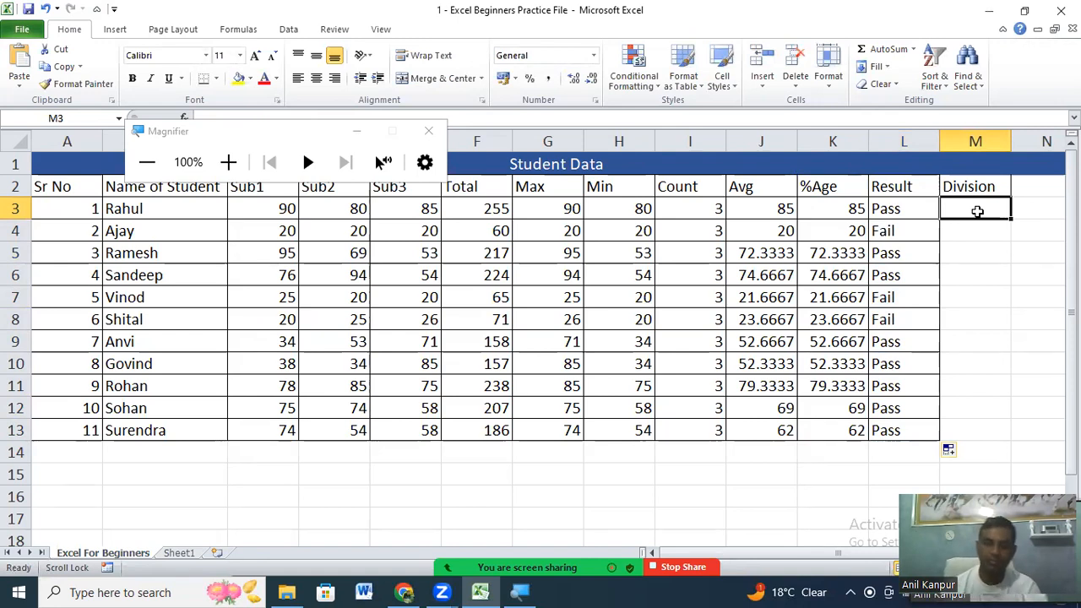
{"action": "type", "text": "="}
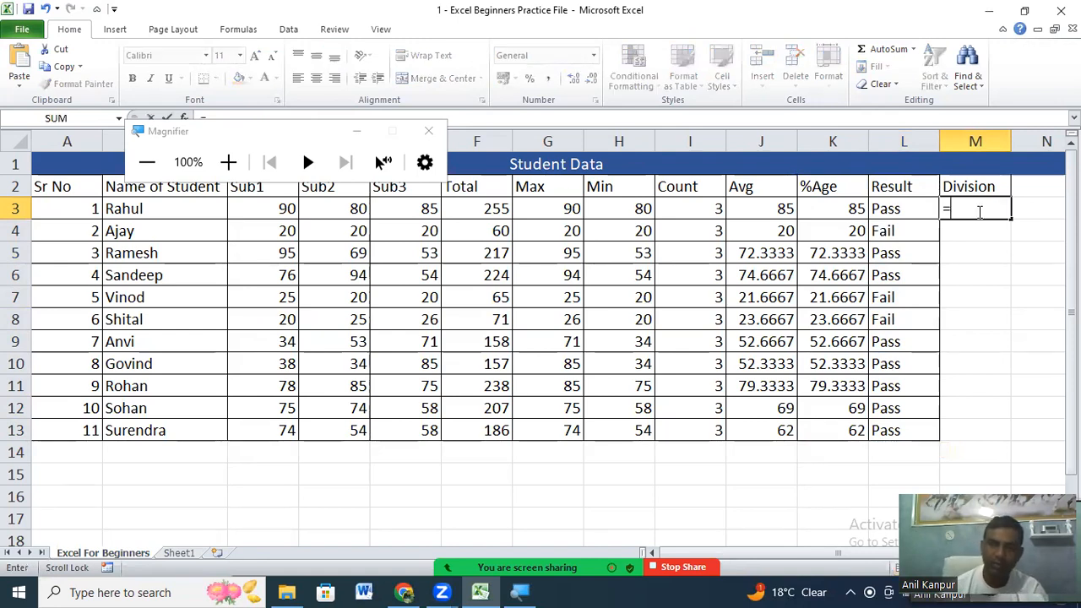
{"action": "type", "text": "if"}
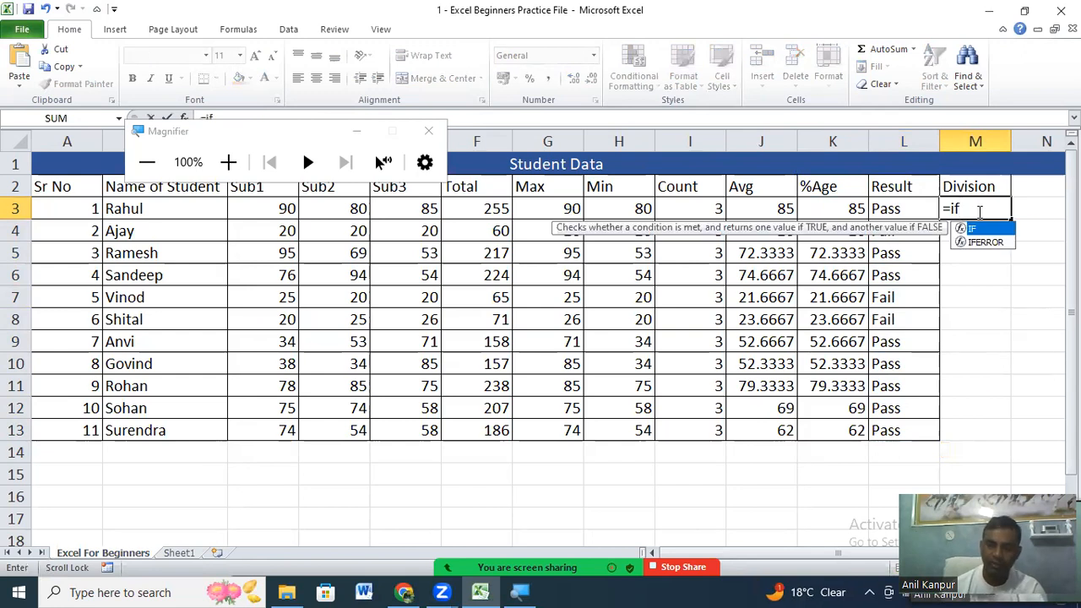
{"action": "type", "text": "("}
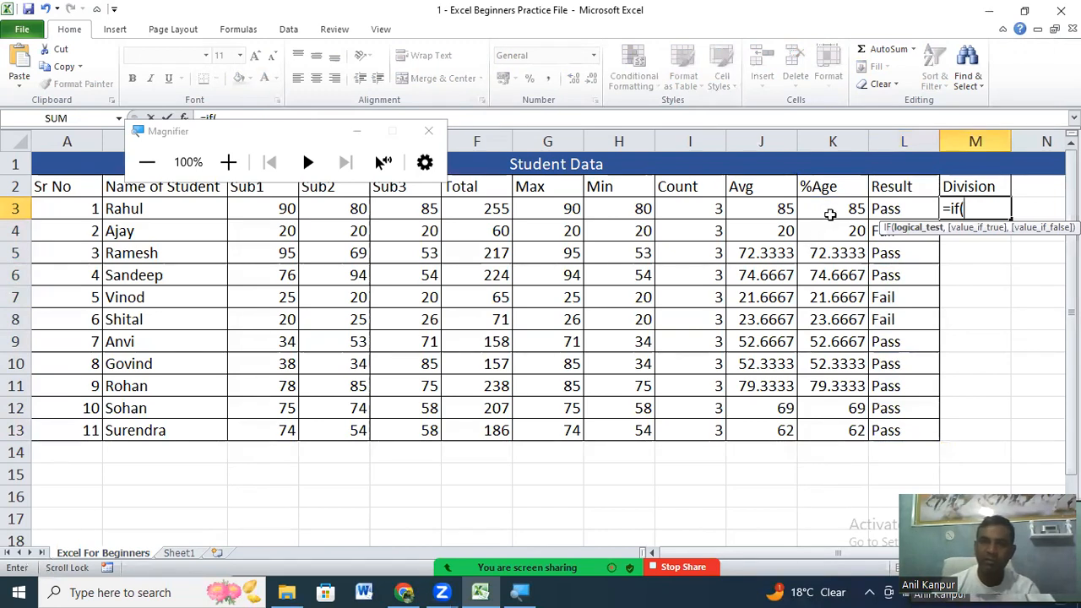
{"action": "type", "text": "k3"}
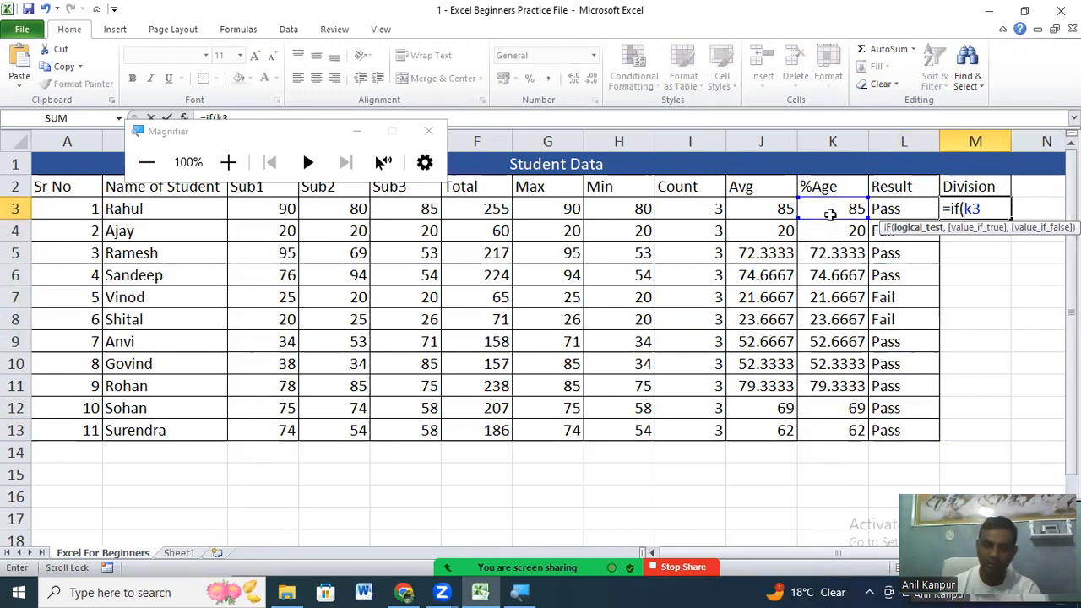
{"action": "type", "text": "<33,"}
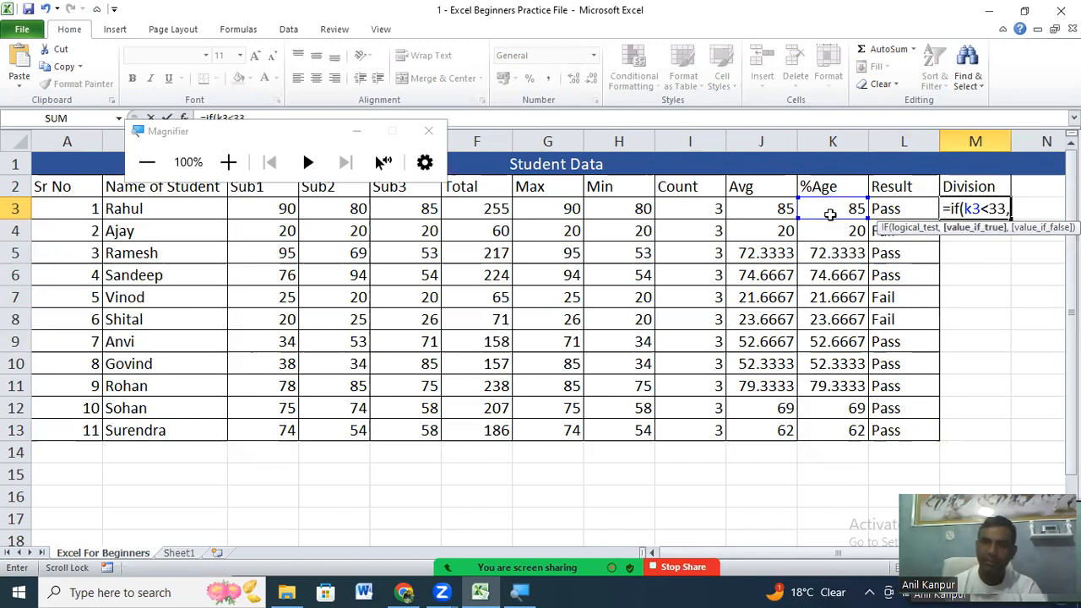
{"action": "type", "text": "\"Fail"}
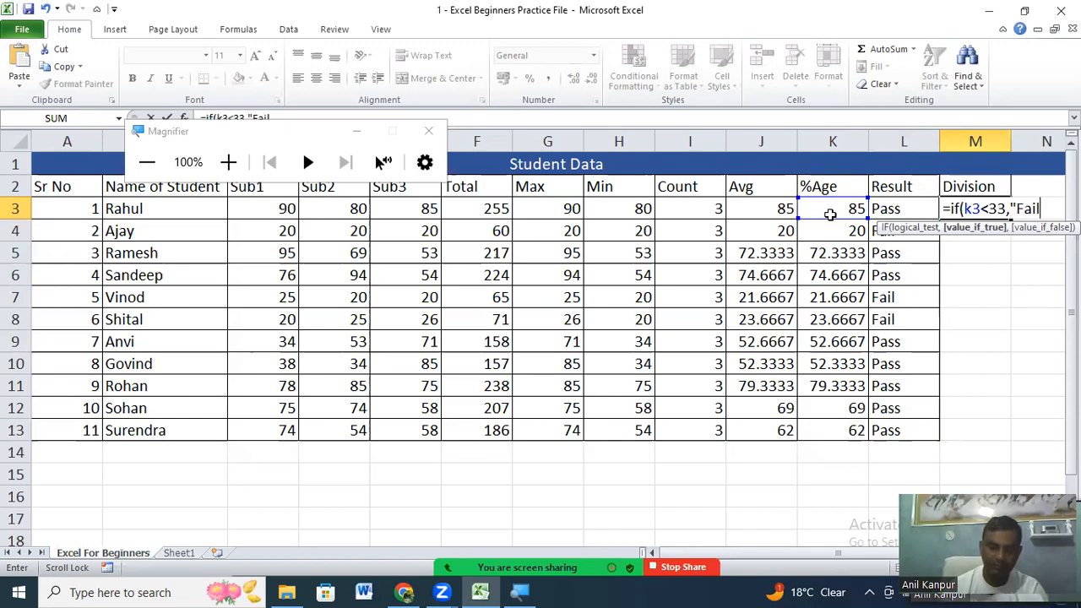
{"action": "key", "text": "super+plus"}
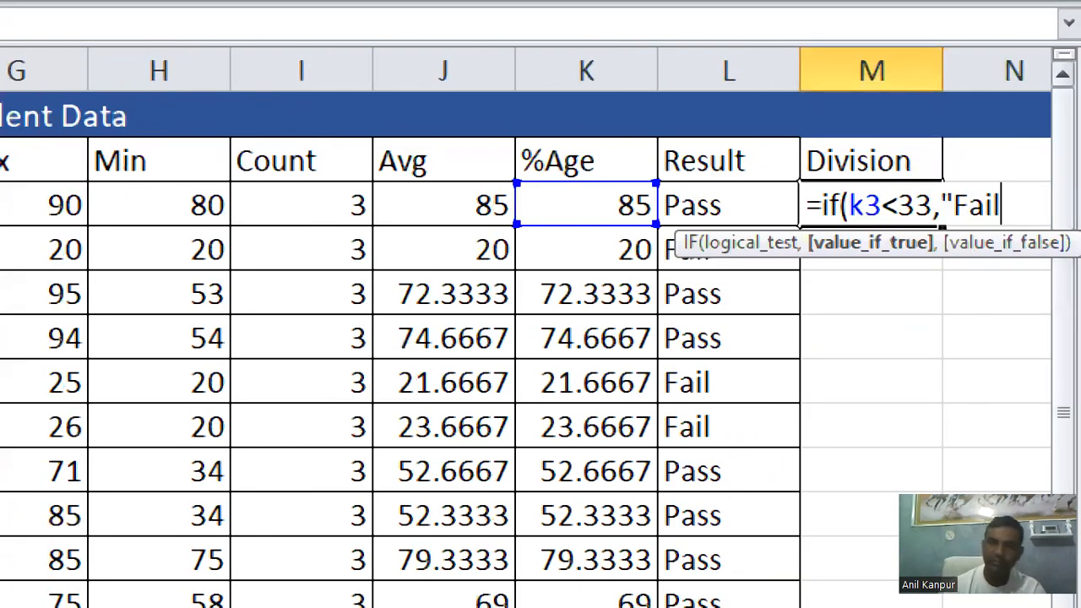
{"action": "type", "text": "\""}
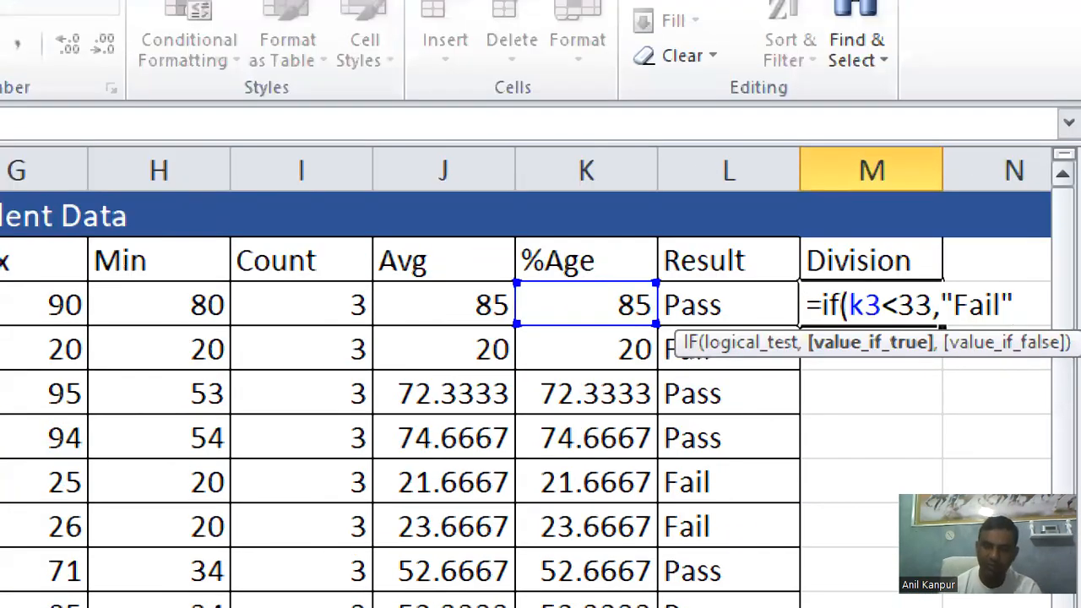
Extend the M3 formula with the nested conditions ,if(k3<45,"Third",if(k3<60,"Second",if(
{"action": "type", "text": ",i"}
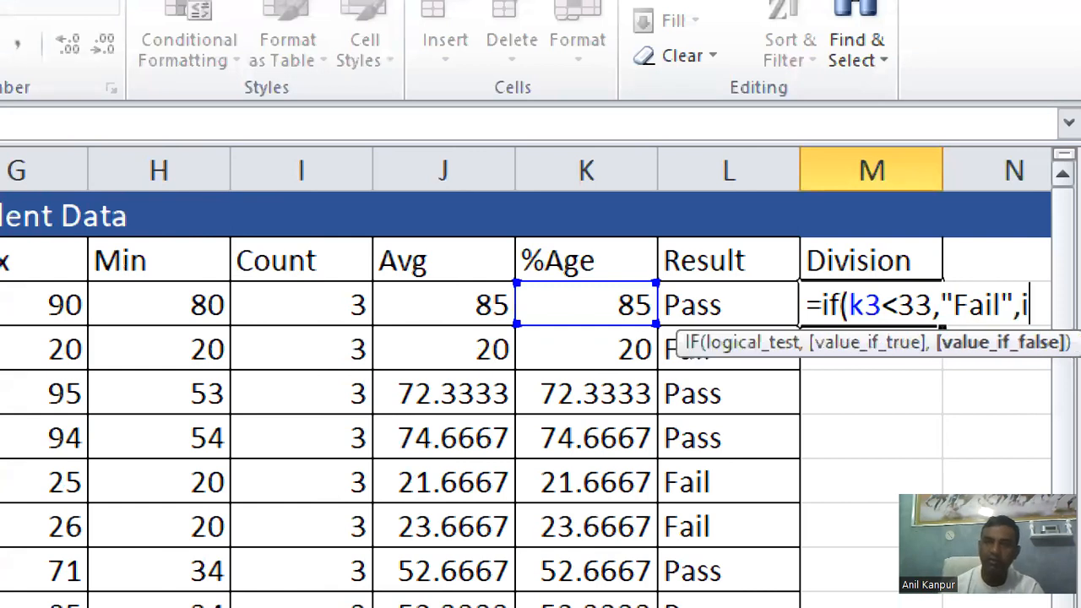
{"action": "type", "text": "f(k"}
{"action": "type", "text": "3"}
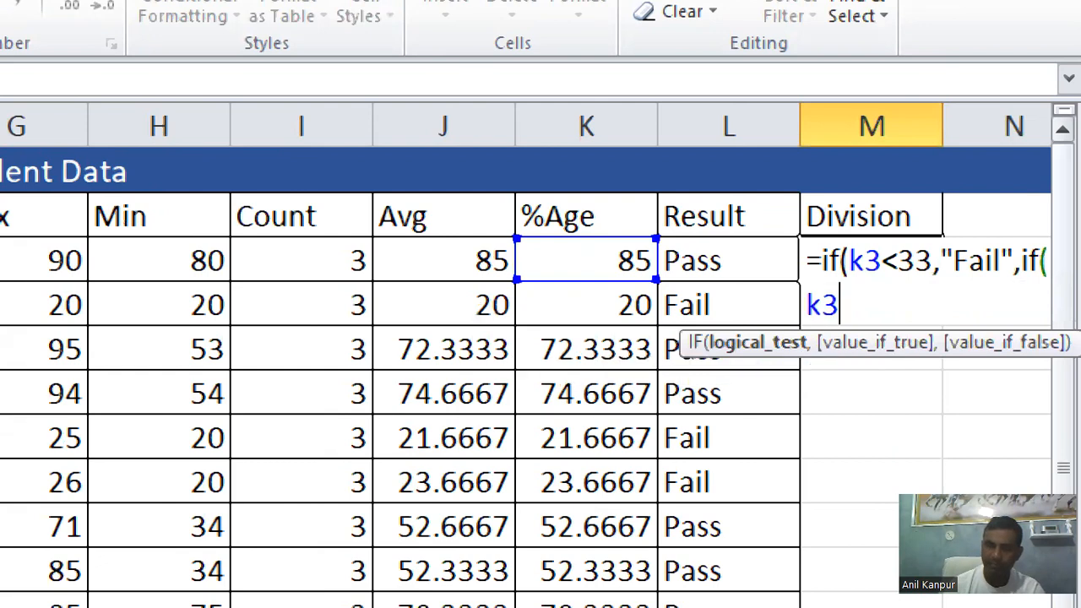
{"action": "type", "text": "<45,\"T"}
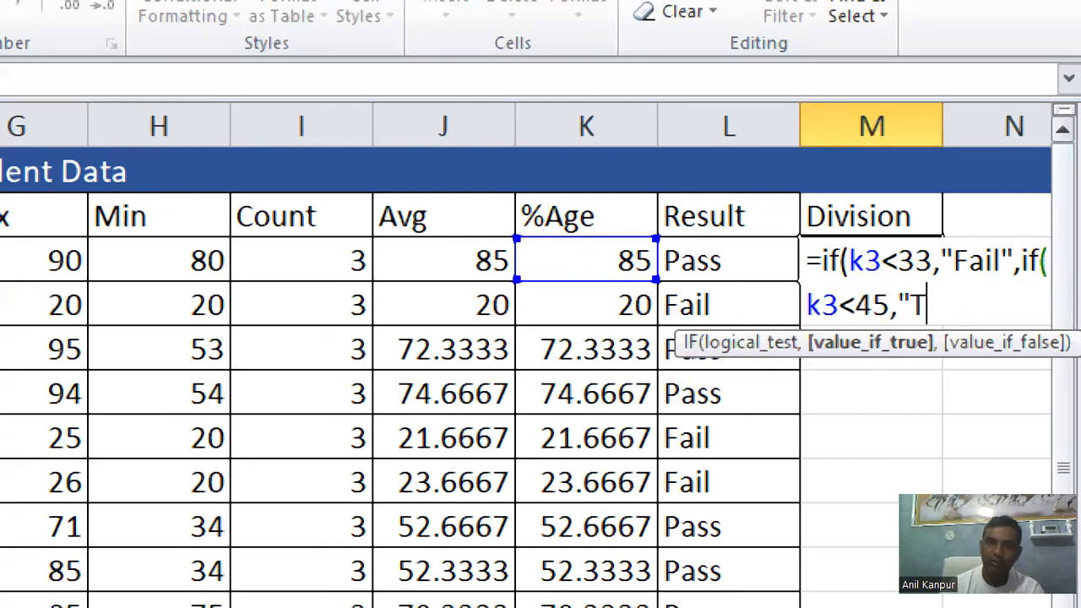
{"action": "type", "text": "hird\",if("}
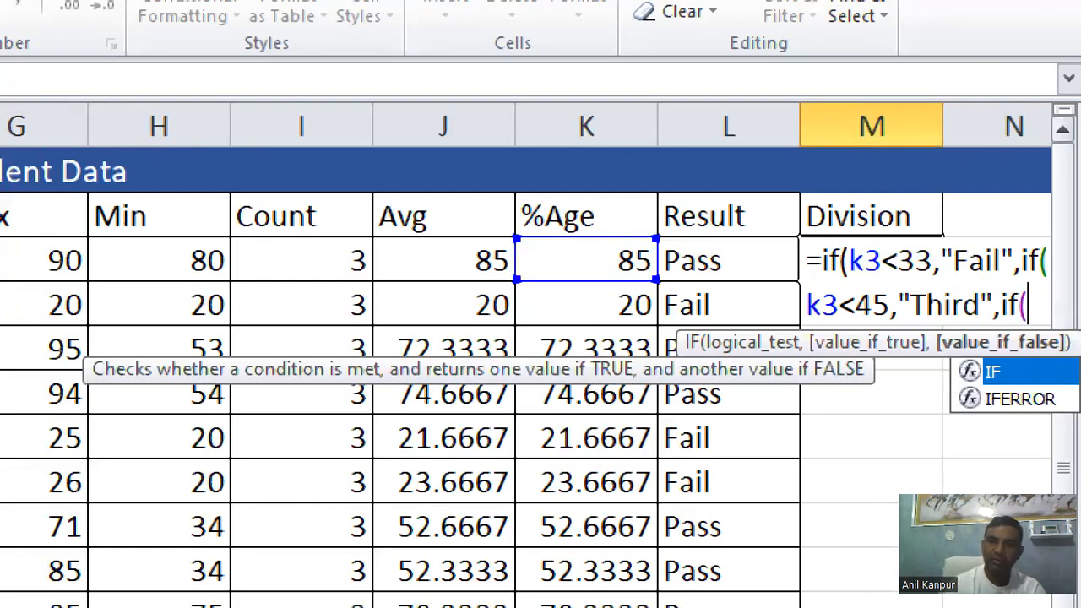
{"action": "type", "text": "k3"}
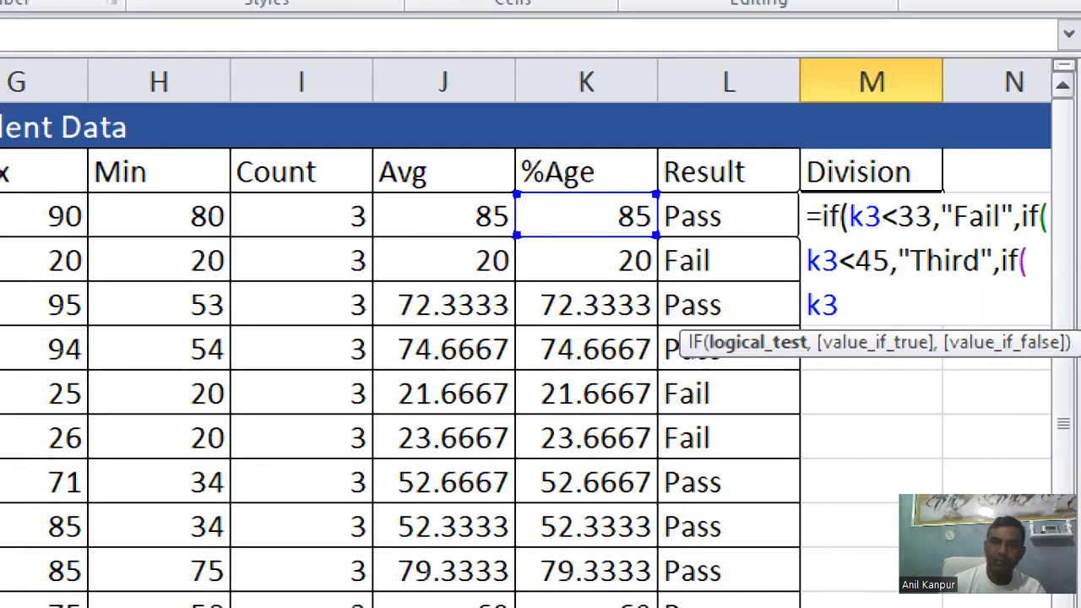
{"action": "type", "text": "<60,\"Second\",if("}
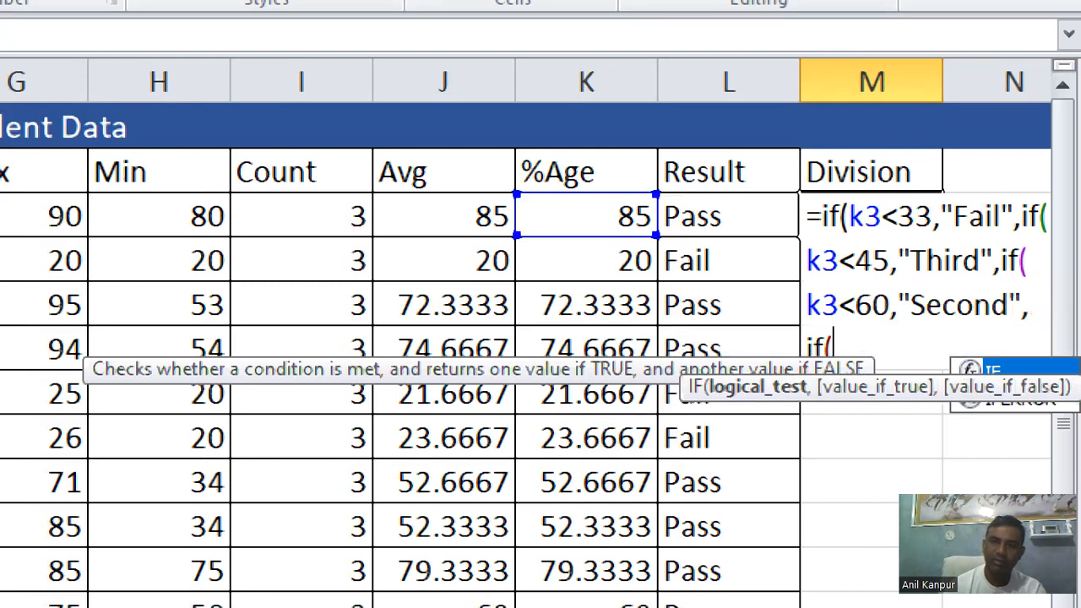
Complete the innermost IF in M3 with k3<75,"First","H", close all four brackets and commit the formula
{"action": "type", "text": "k"}
{"action": "type", "text": "3<"}
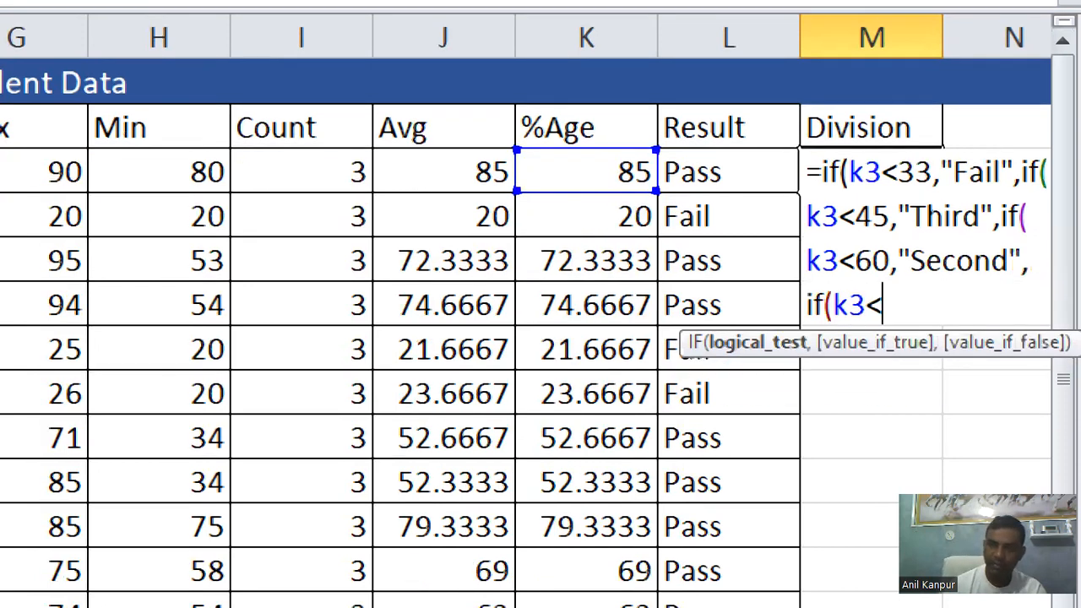
{"action": "type", "text": "75"}
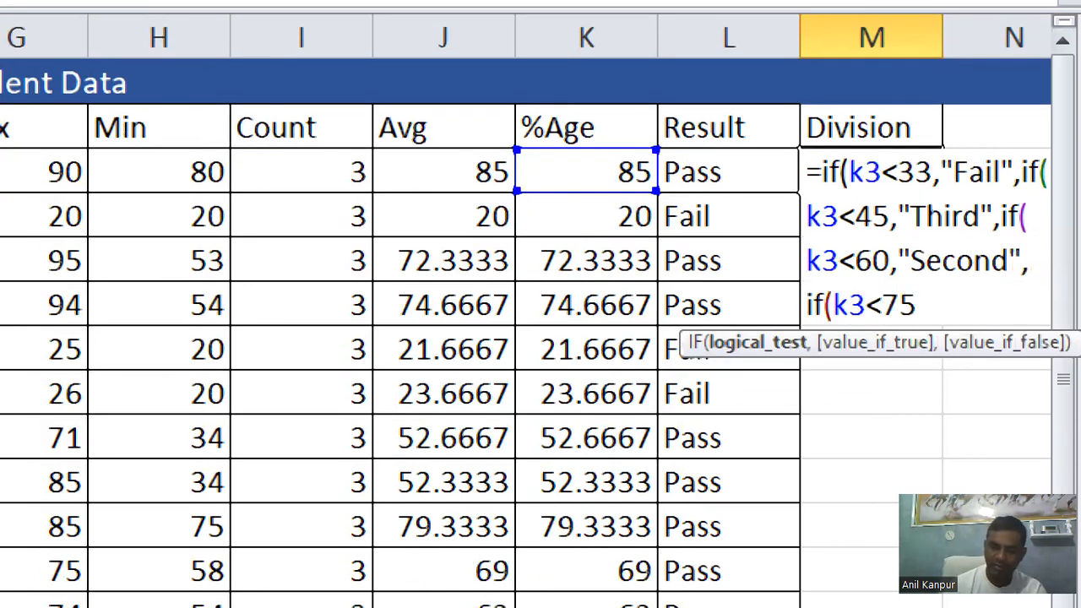
{"action": "type", "text": ",\"First\",if"}
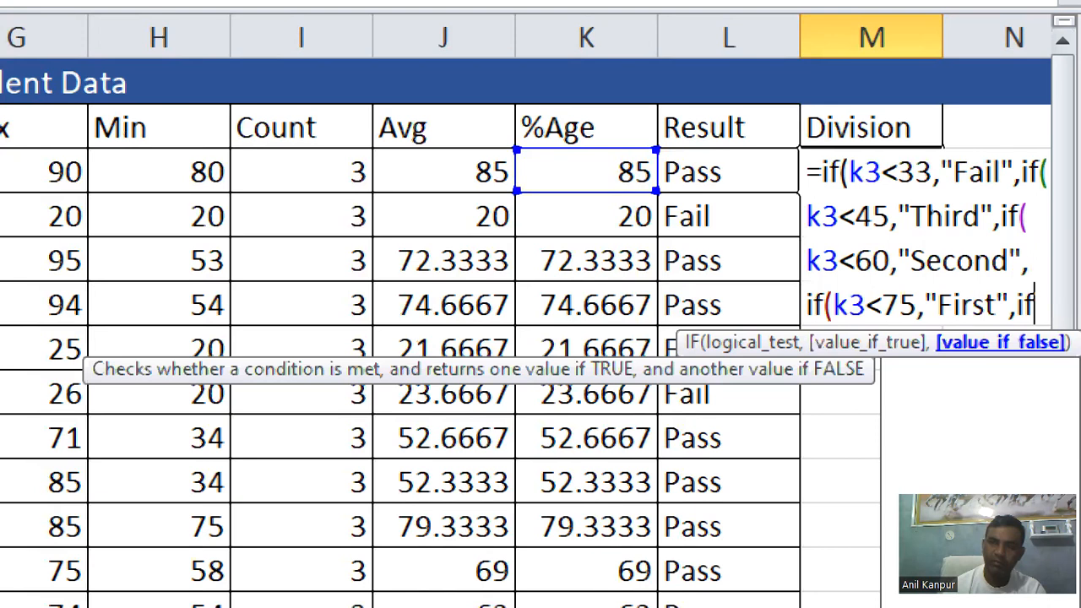
{"action": "type", "text": "(k"}
{"action": "key", "text": "BackSpace"}
{"action": "key", "text": "BackSpace"}
{"action": "key", "text": "BackSpace"}
{"action": "key", "text": "BackSpace"}
{"action": "type", "text": "\"H"}
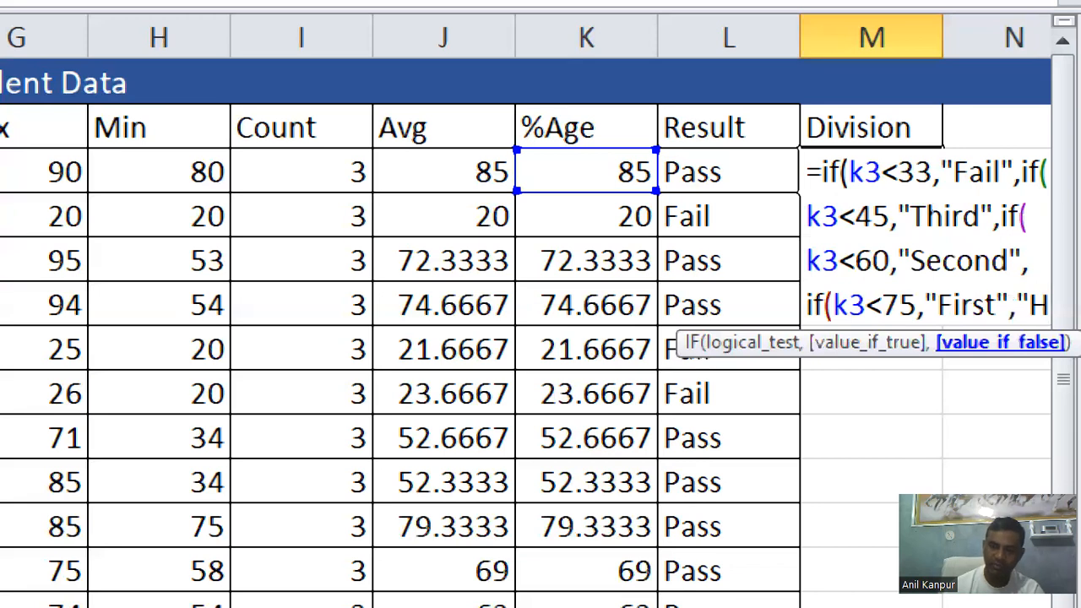
{"action": "type", "text": "\""}
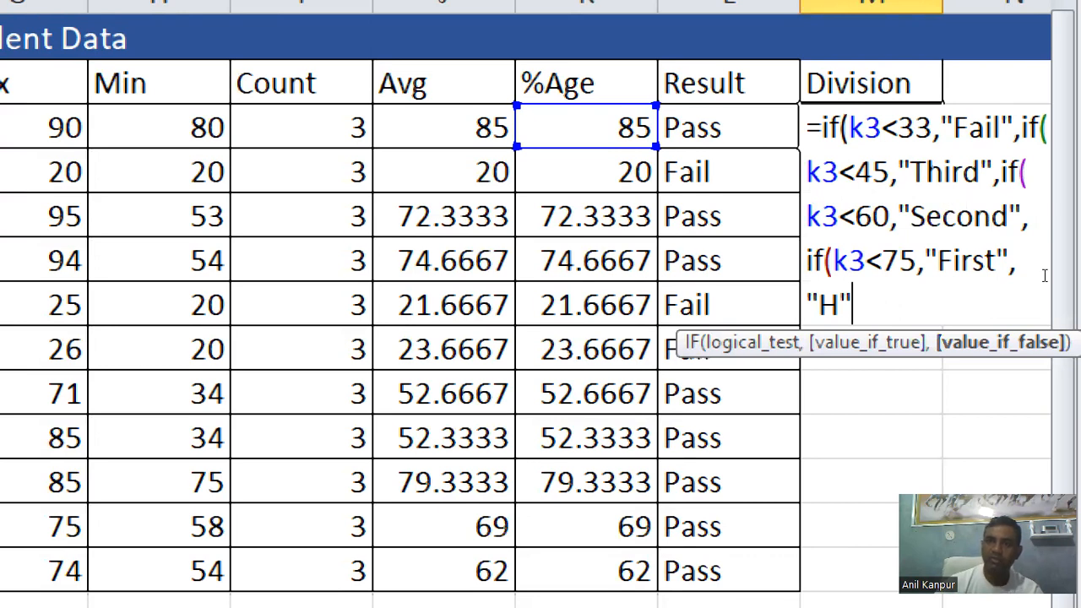
{"action": "type", "text": ")))"}
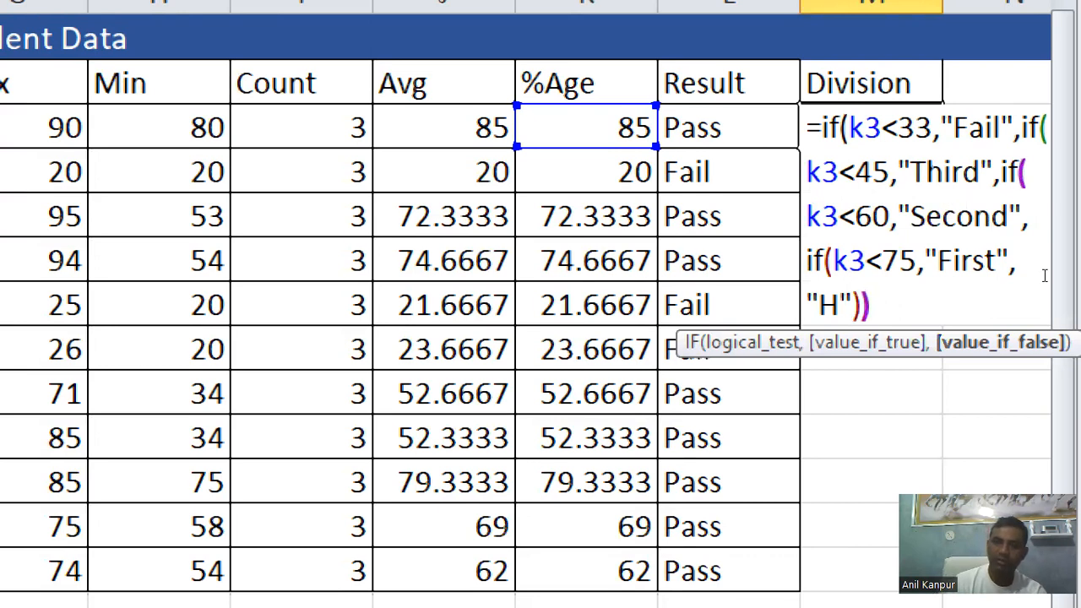
{"action": "type", "text": ")"}
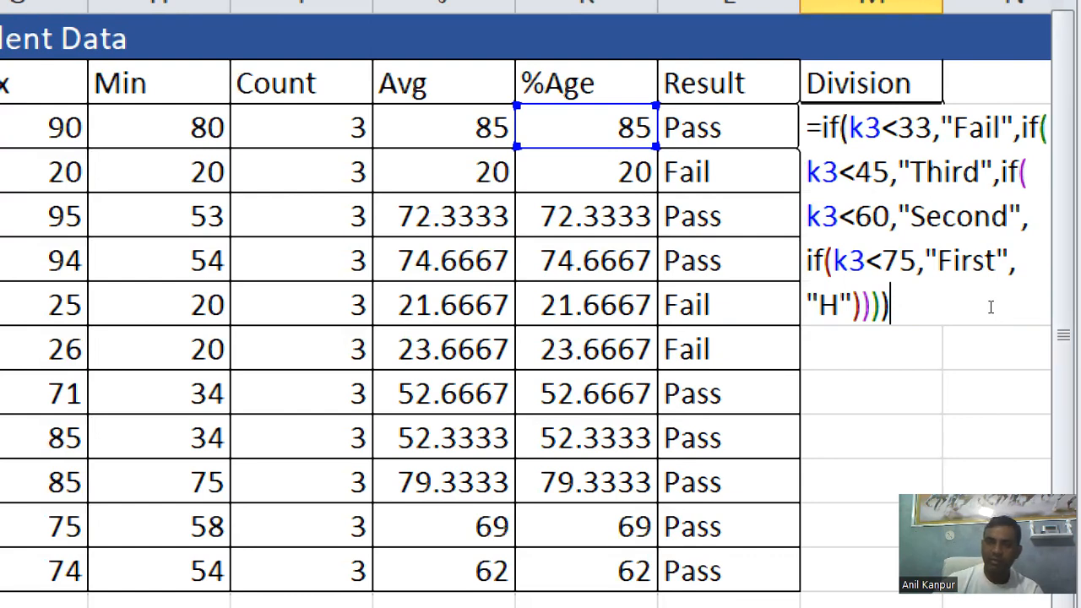
{"action": "key", "text": "Return"}
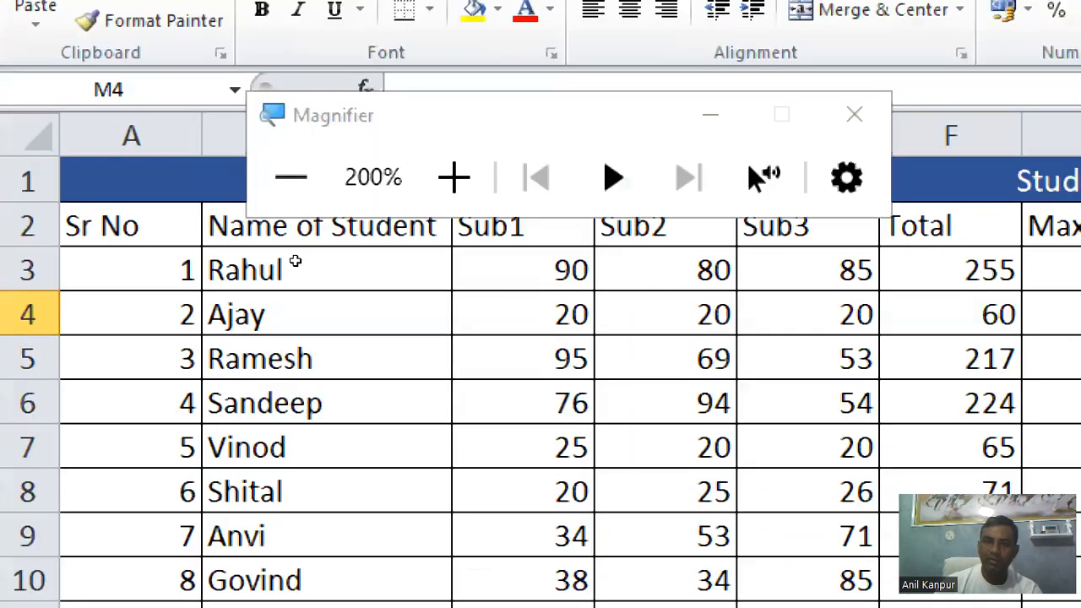
Fill the Division formula from M3 down through M13 and close the Magnifier
{"action": "key", "text": "super+minus"}
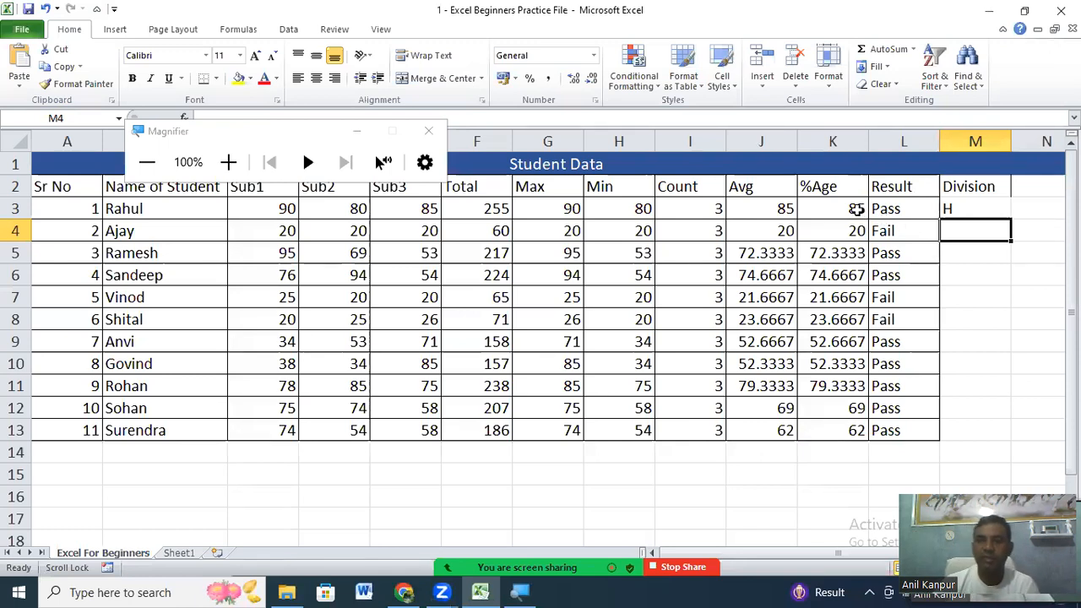
{"action": "left_click", "coordinate": [988, 203]}
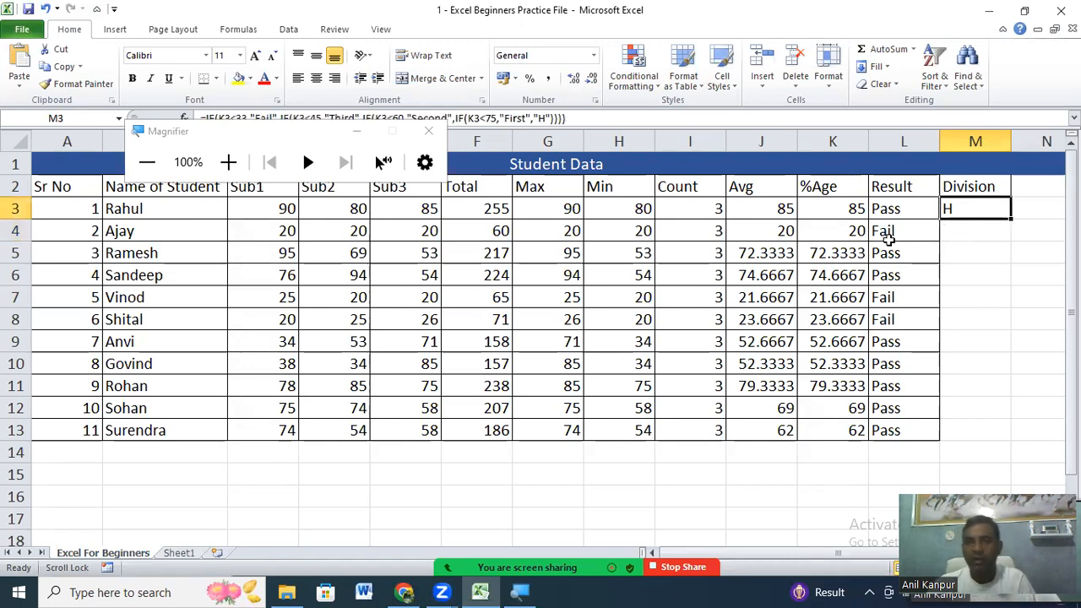
{"action": "double_click", "coordinate": [1011, 218]}
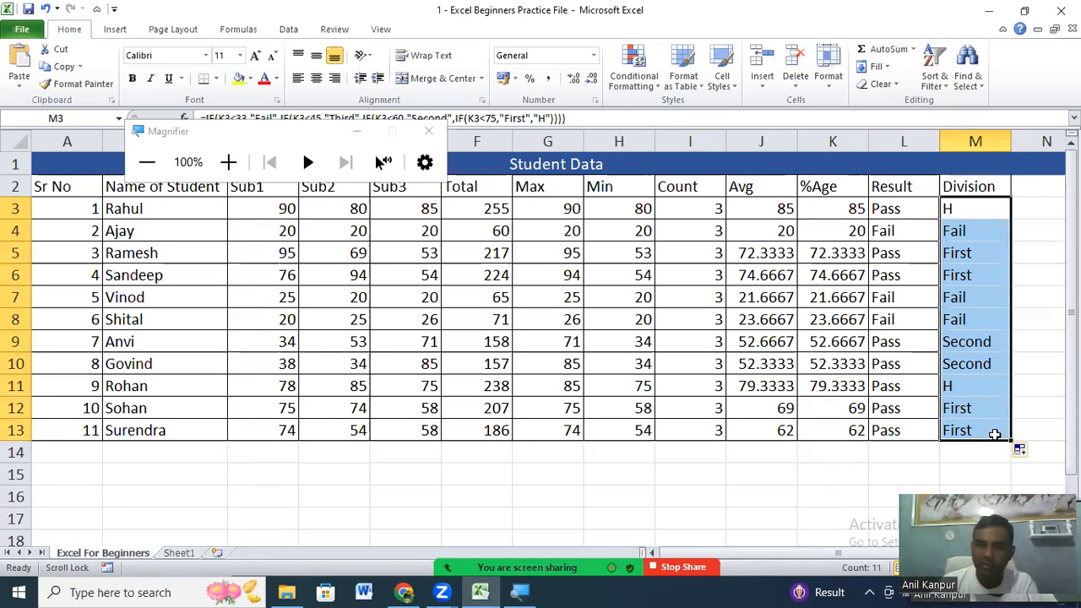
{"action": "left_click", "coordinate": [428, 135]}
{"action": "left_click", "coordinate": [181, 389]}
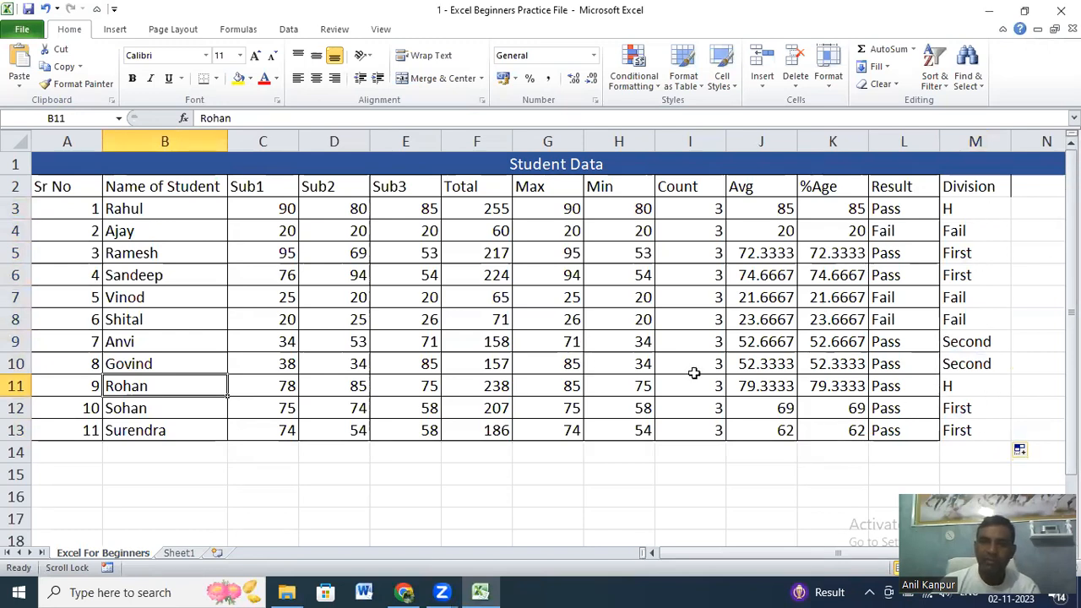
{"action": "left_click", "coordinate": [644, 86]}
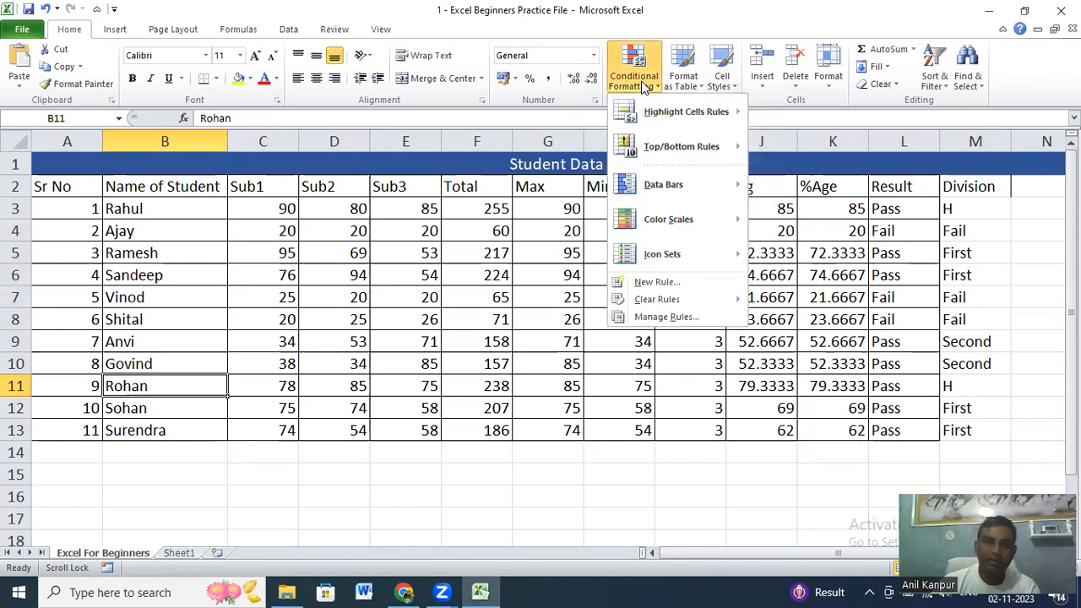
{"action": "mouse_move", "coordinate": [689, 116]}
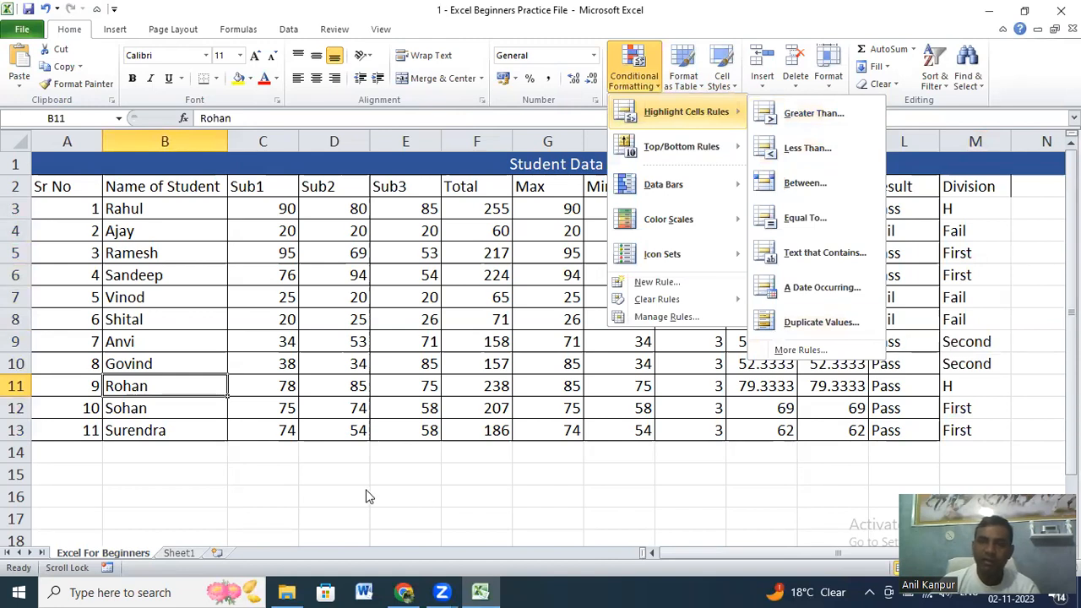
{"action": "left_click", "coordinate": [309, 380]}
Highlight the subject marks in C3:E13 that are greater than 60 using Green Fill with Dark Green Text
{"action": "left_click_drag", "start_coordinate": [261, 217], "coordinate": [402, 429]}
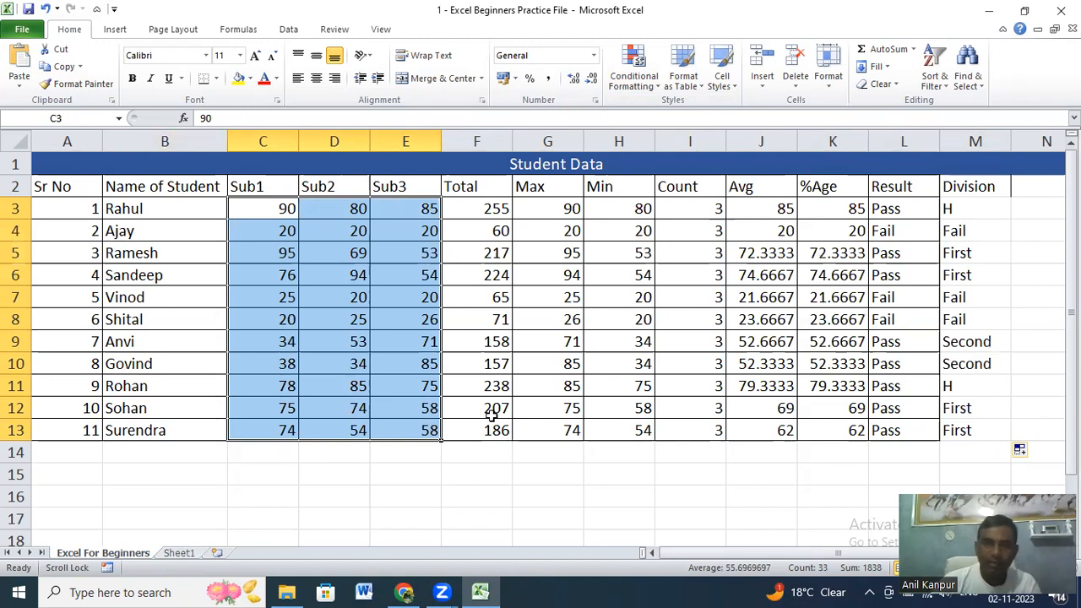
{"action": "left_click", "coordinate": [647, 85]}
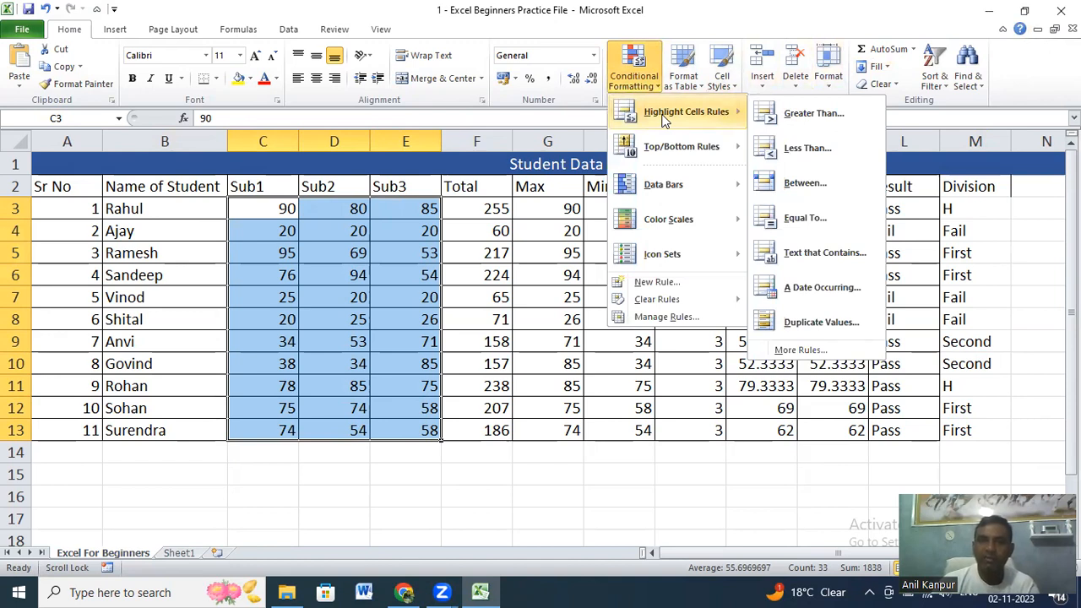
{"action": "left_click", "coordinate": [812, 113]}
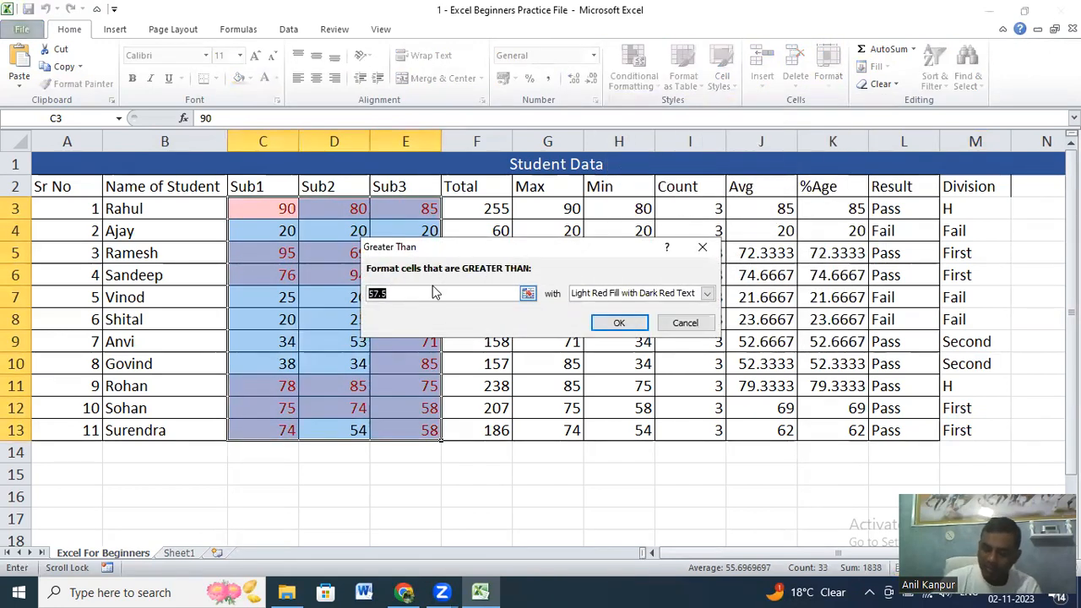
{"action": "type", "text": "60"}
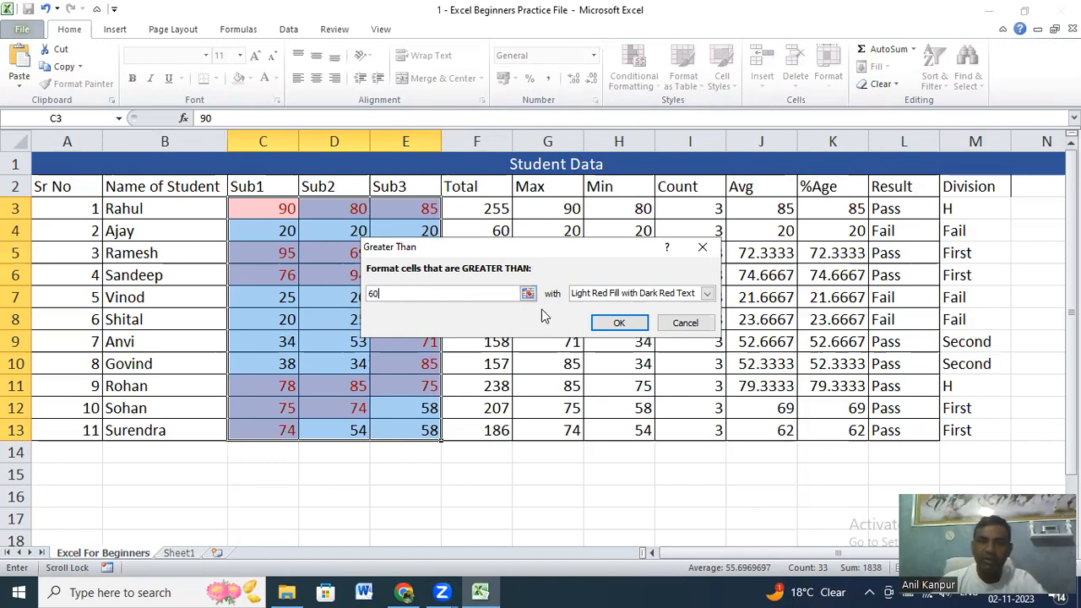
{"action": "left_click", "coordinate": [707, 293]}
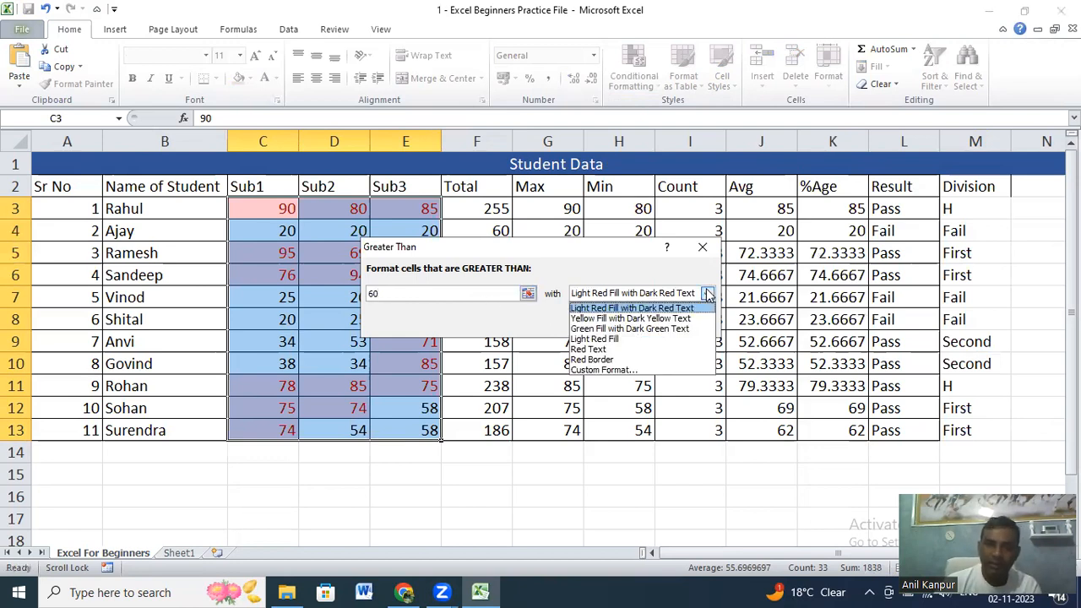
{"action": "left_click", "coordinate": [648, 329]}
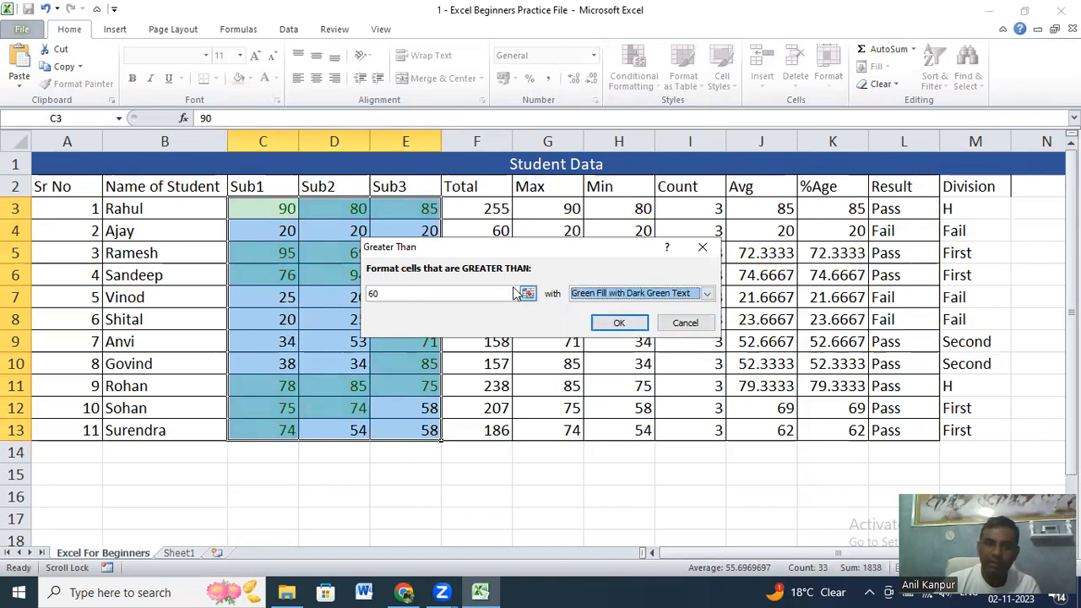
{"action": "left_click", "coordinate": [622, 325]}
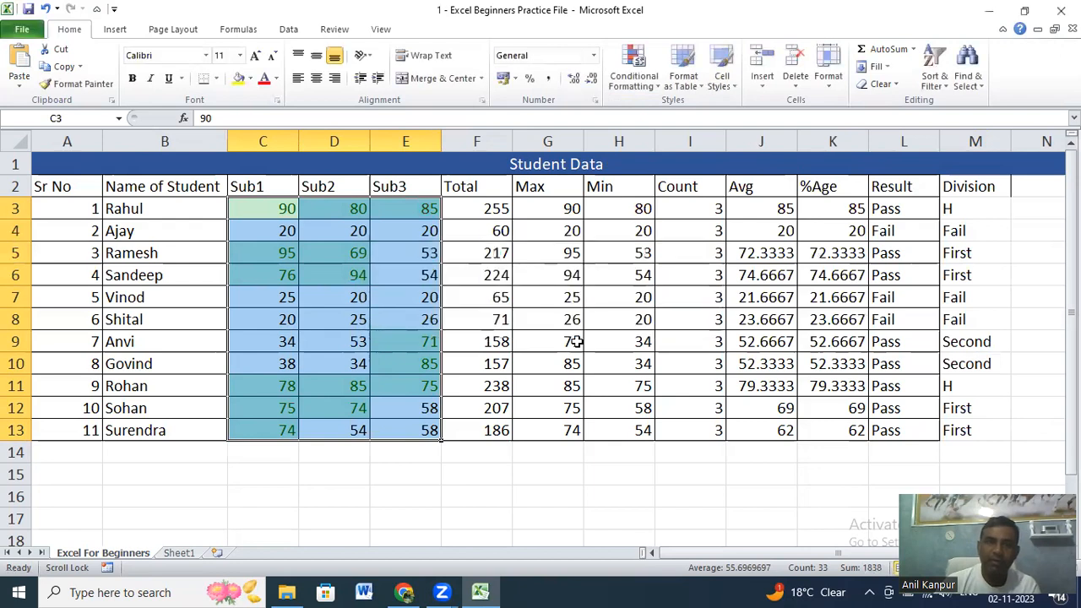
{"action": "left_click", "coordinate": [259, 212]}
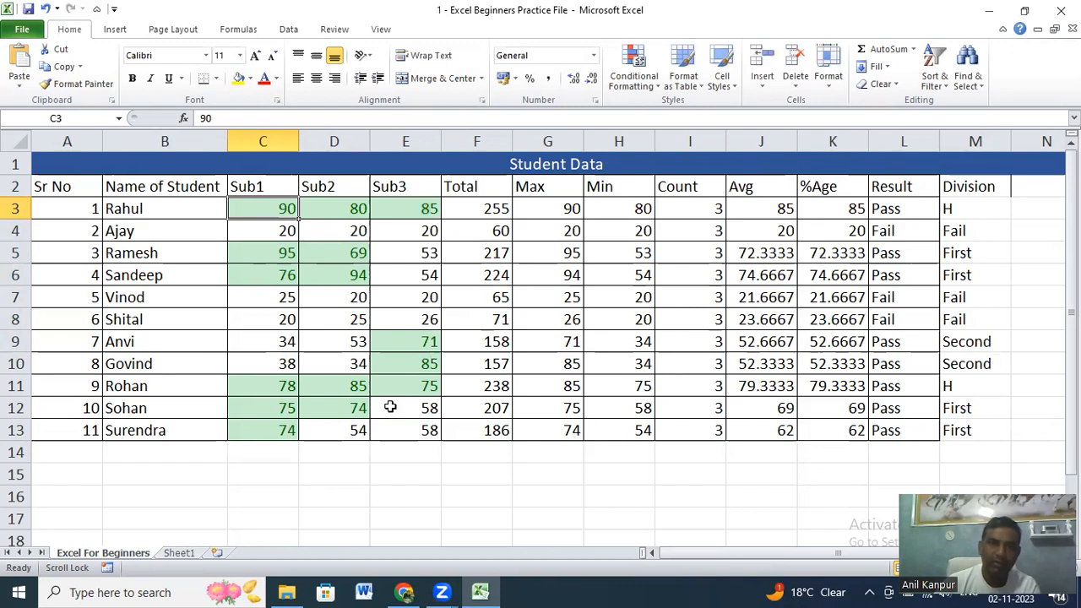
Add a highlight rule to C3:E13 for marks less than 33 using Light Red Fill with Dark Red Text
{"action": "left_click_drag", "start_coordinate": [251, 205], "coordinate": [396, 429]}
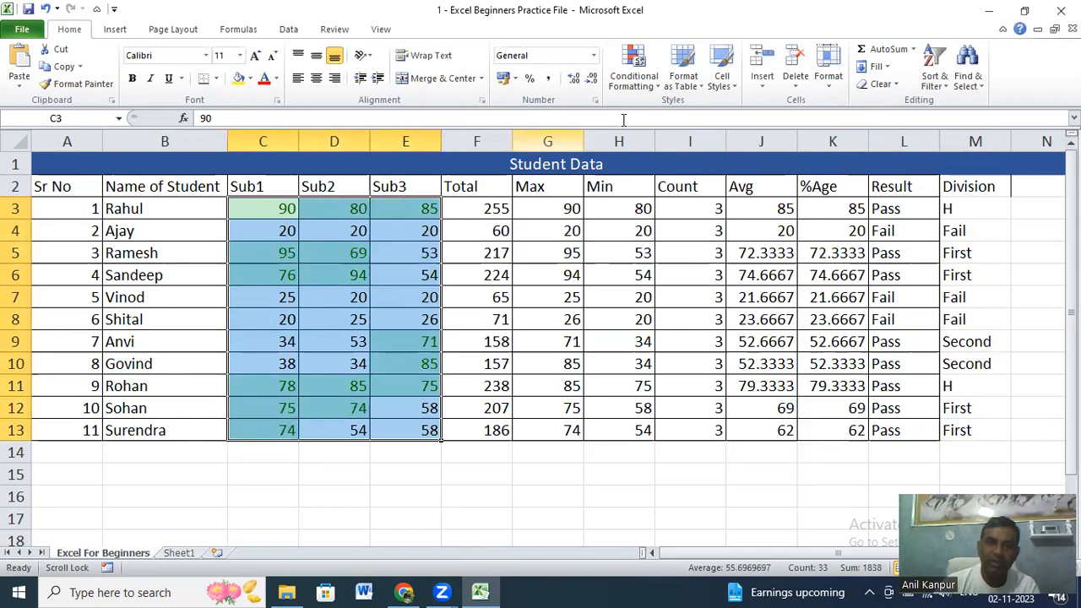
{"action": "left_click", "coordinate": [634, 74]}
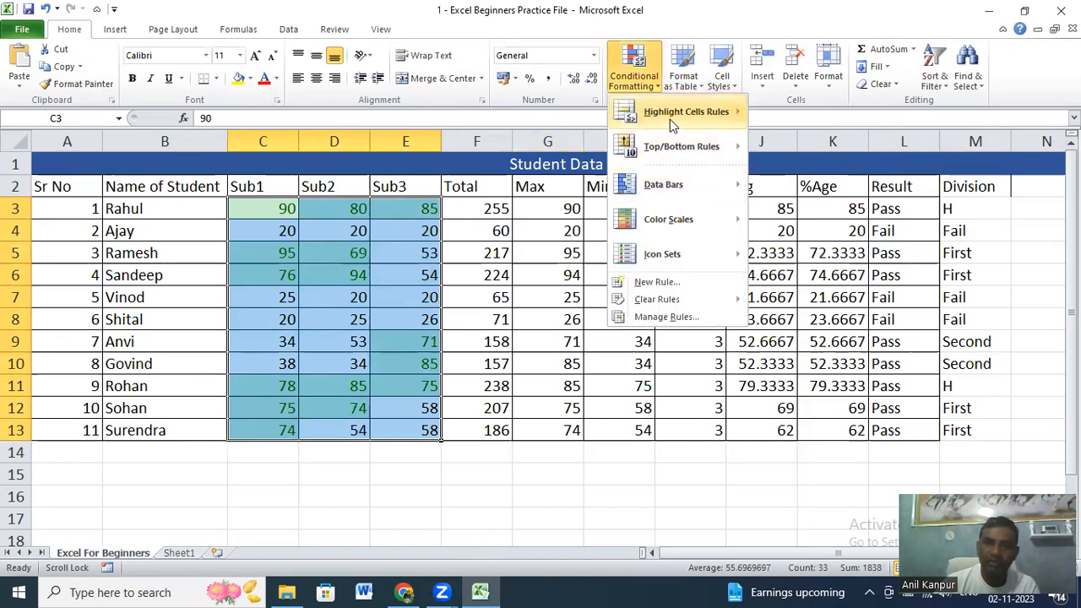
{"action": "mouse_move", "coordinate": [671, 122]}
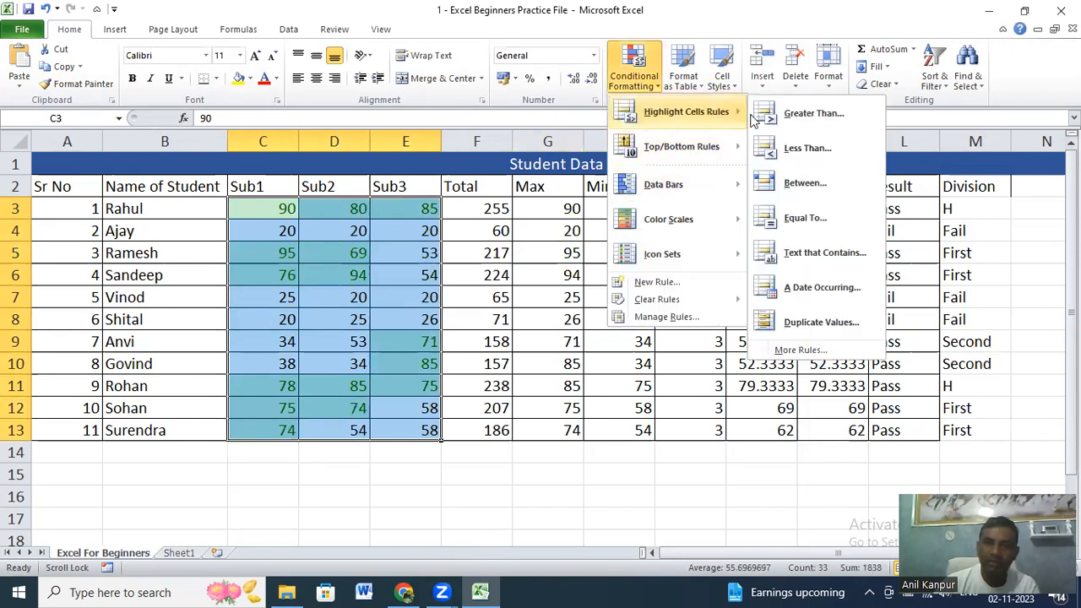
{"action": "left_click", "coordinate": [803, 150]}
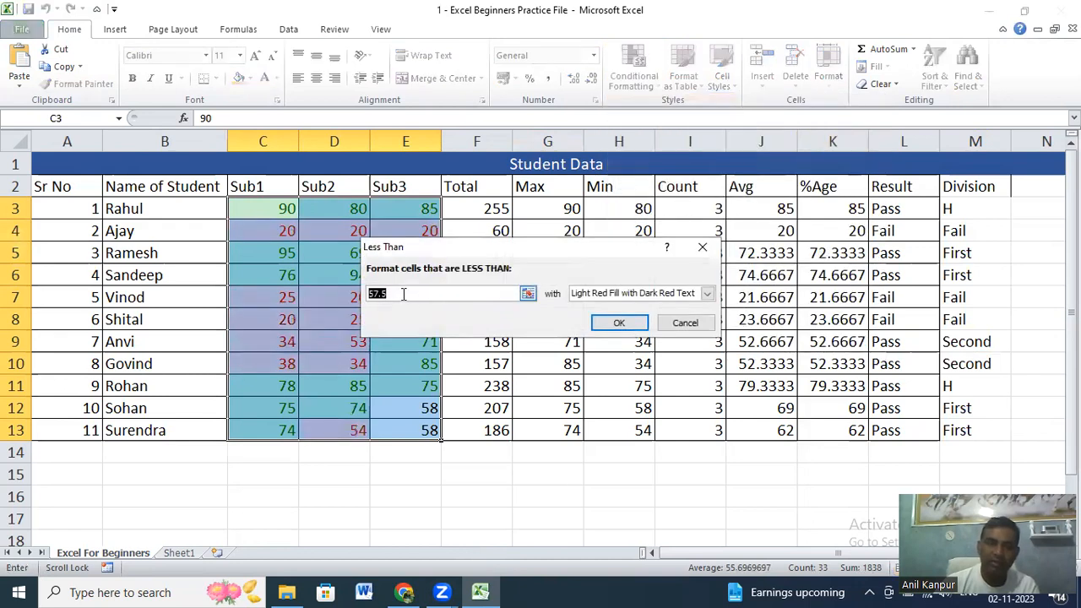
{"action": "type", "text": "33"}
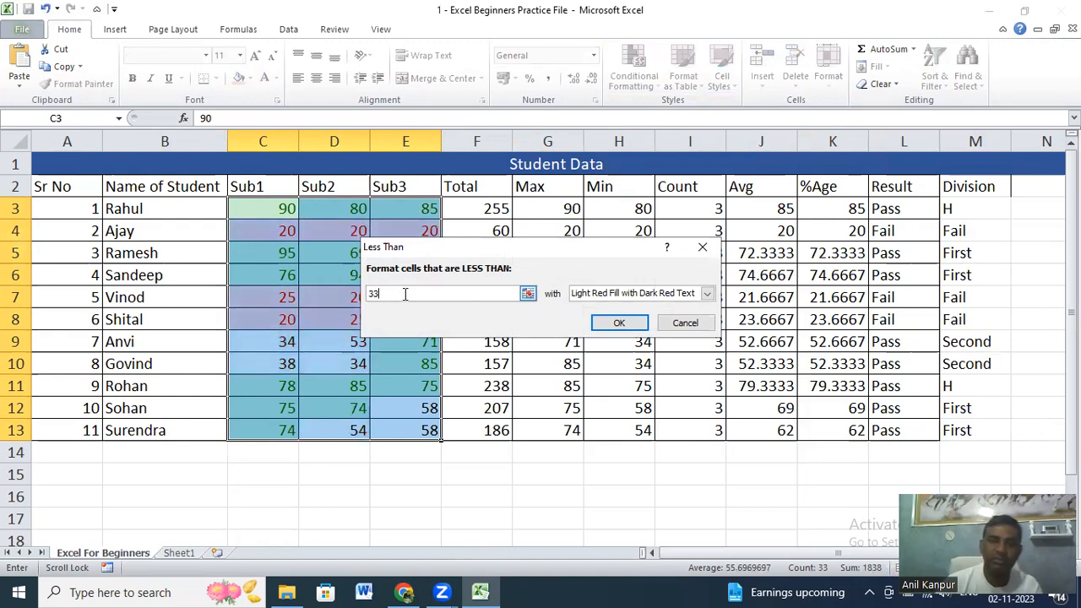
{"action": "left_click", "coordinate": [619, 323]}
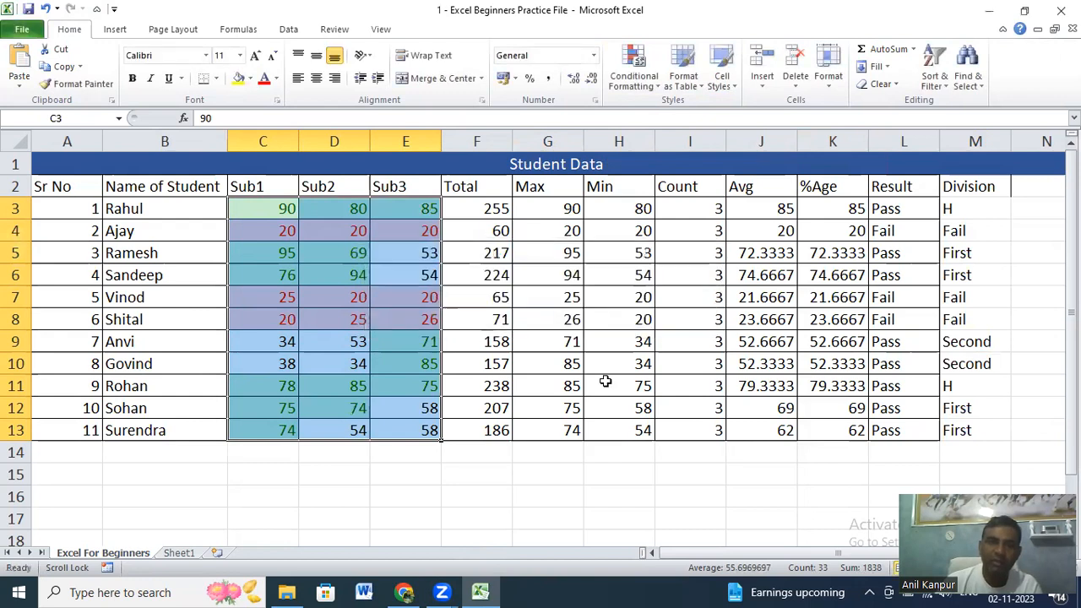
{"action": "left_click", "coordinate": [320, 324]}
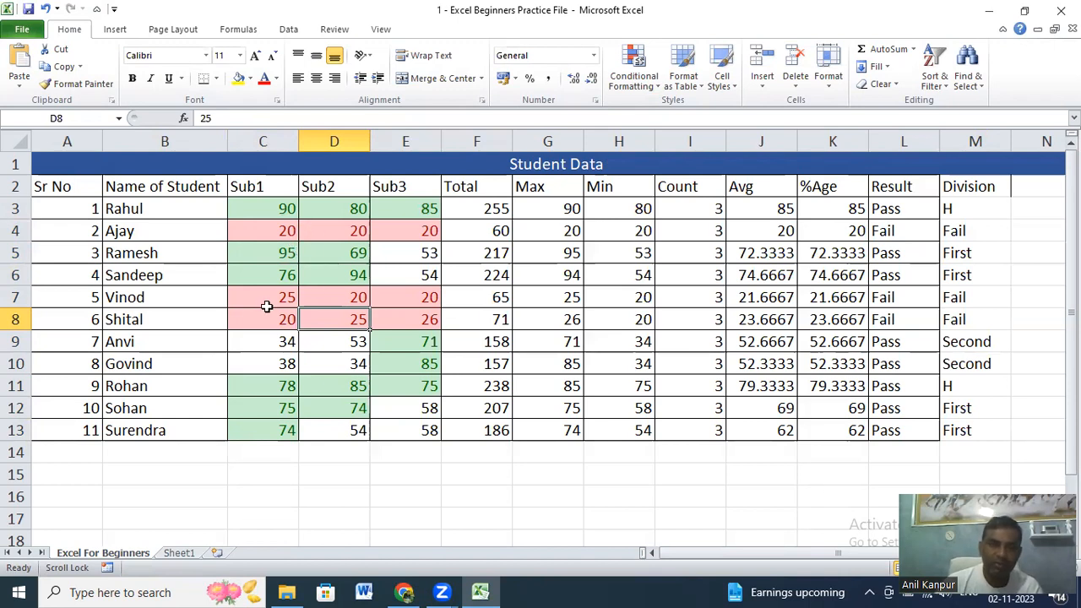
Add a highlight rule to C3:E13 for marks between 33 and 60 using Yellow Fill with Dark Yellow Text
{"action": "left_click_drag", "start_coordinate": [258, 211], "coordinate": [411, 427]}
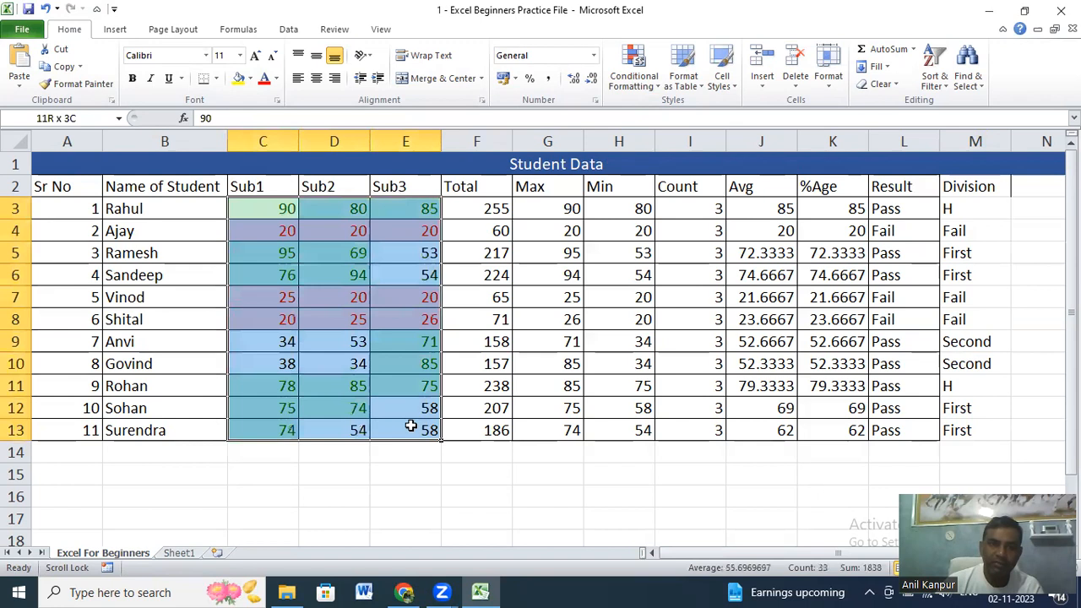
{"action": "left_click", "coordinate": [639, 83]}
{"action": "mouse_move", "coordinate": [684, 108]}
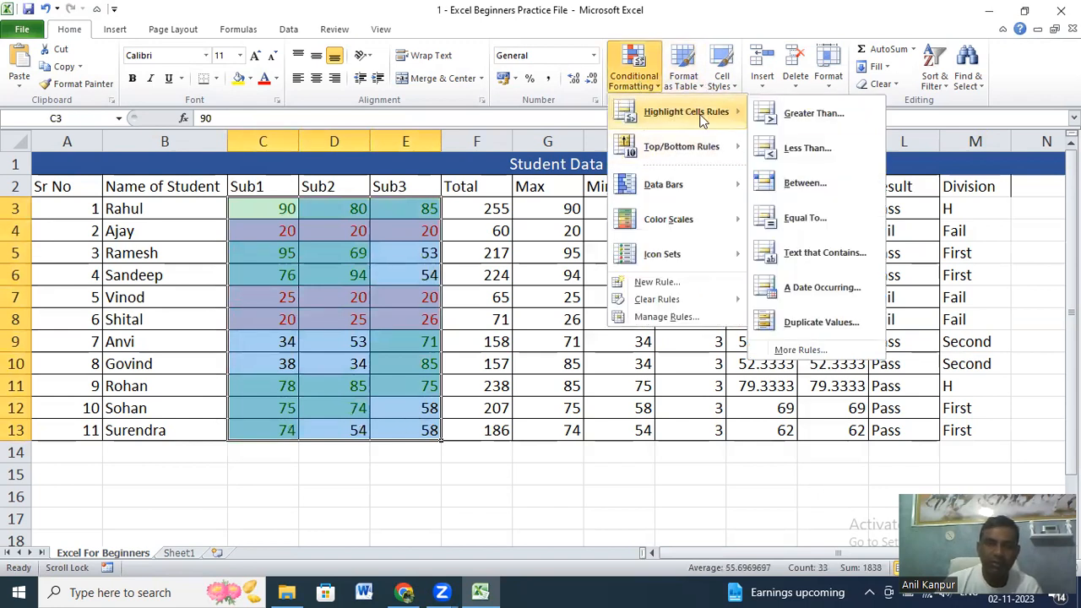
{"action": "left_click", "coordinate": [793, 182]}
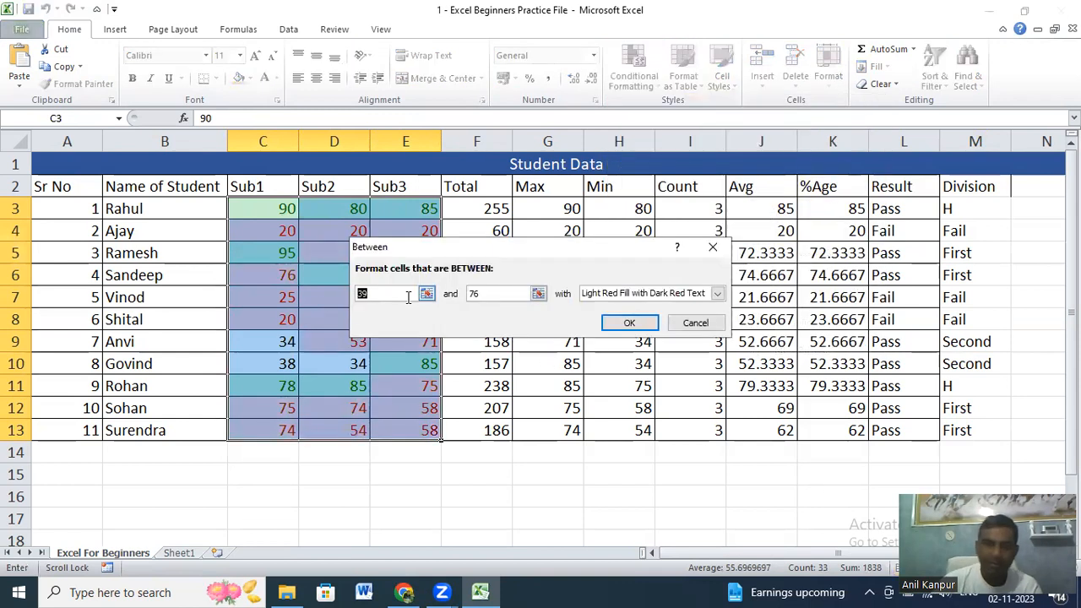
{"action": "type", "text": "33"}
{"action": "key", "text": "Tab"}
{"action": "type", "text": "6"}
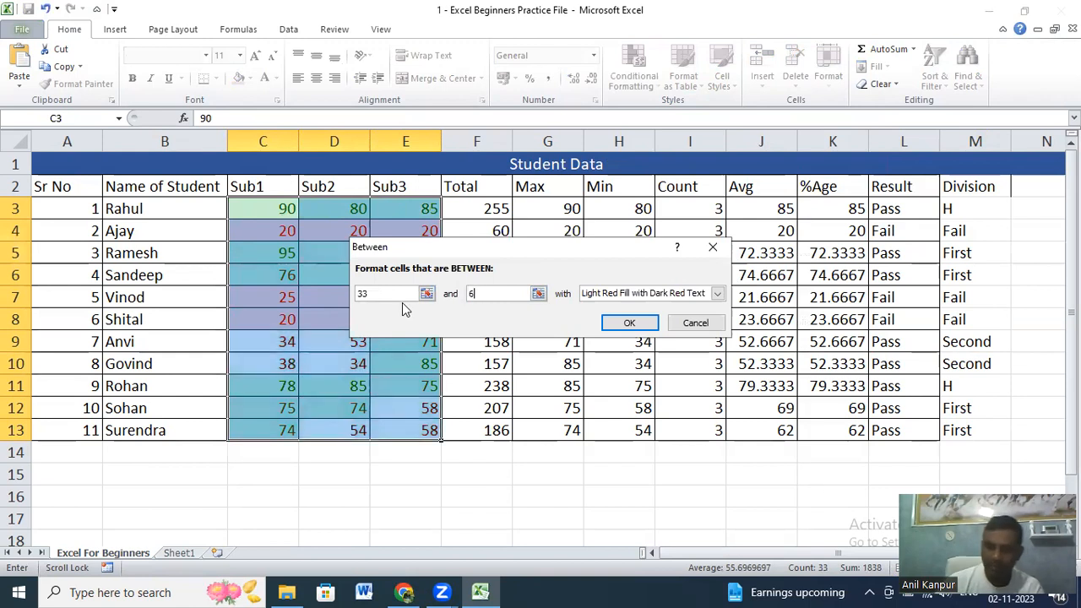
{"action": "type", "text": "0"}
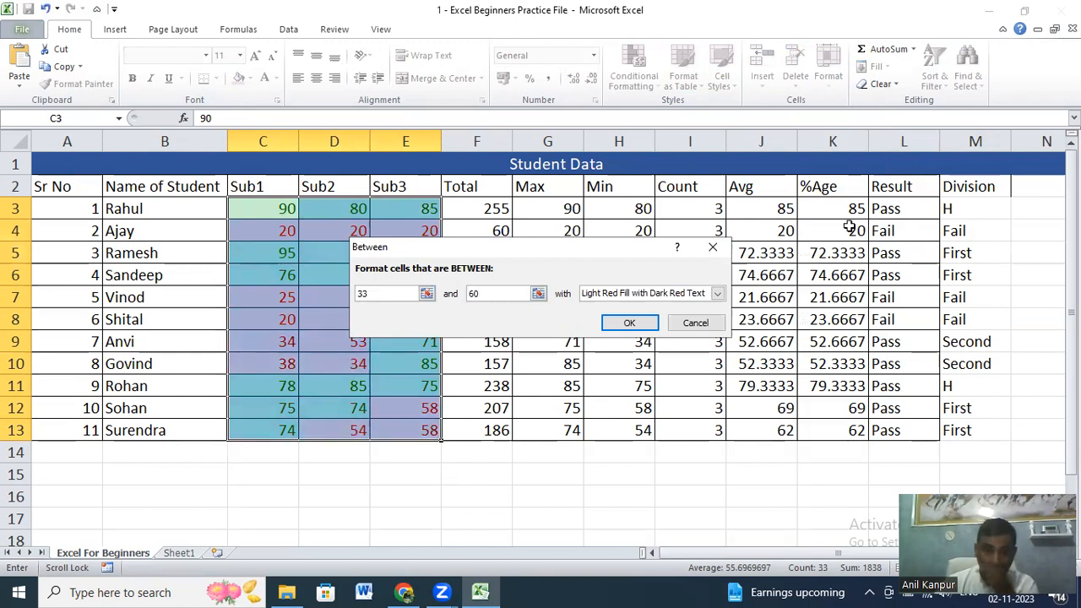
{"action": "left_click", "coordinate": [716, 293]}
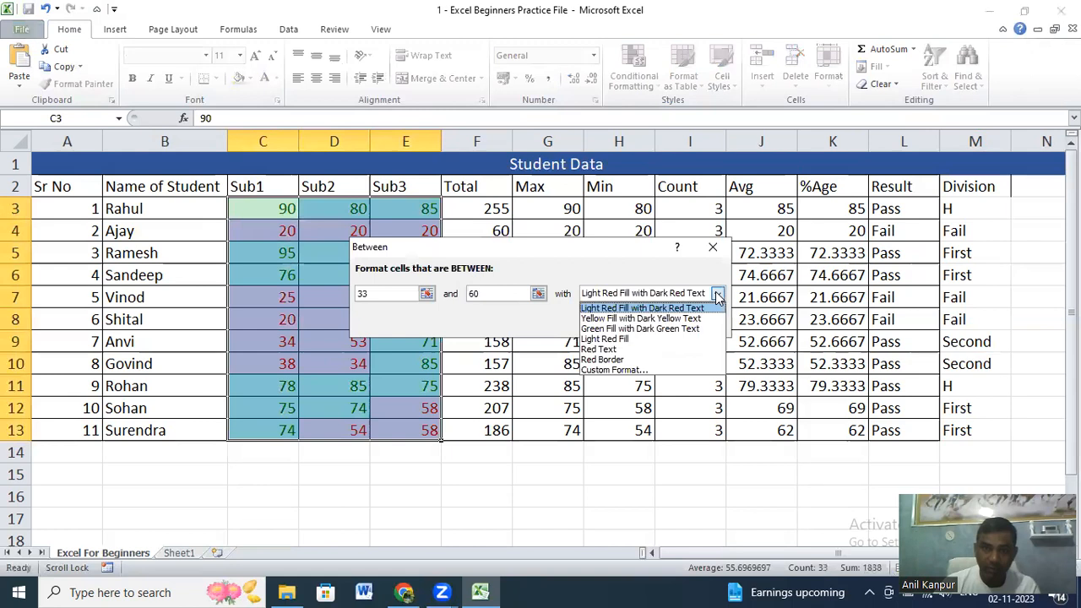
{"action": "left_click", "coordinate": [640, 318]}
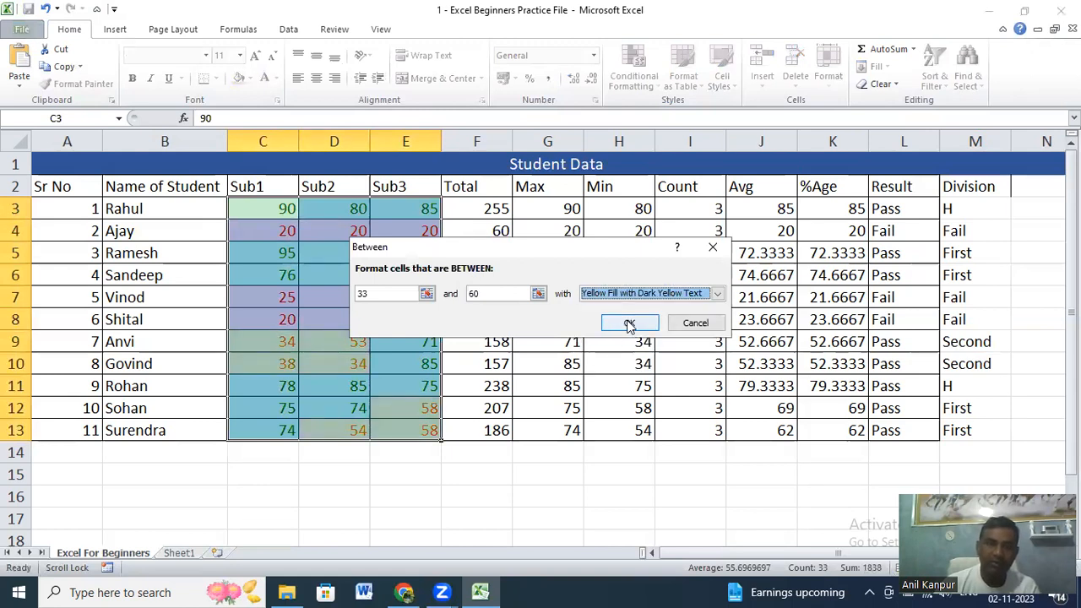
{"action": "left_click", "coordinate": [629, 325]}
{"action": "left_click", "coordinate": [323, 343]}
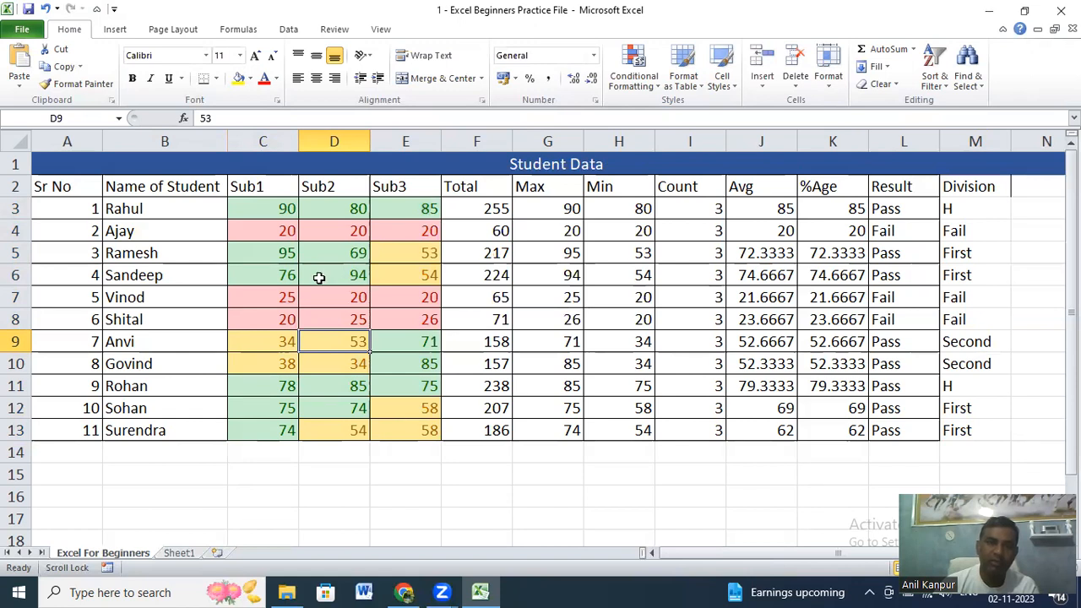
{"action": "left_click_drag", "start_coordinate": [253, 208], "coordinate": [407, 434]}
{"action": "left_click", "coordinate": [634, 76]}
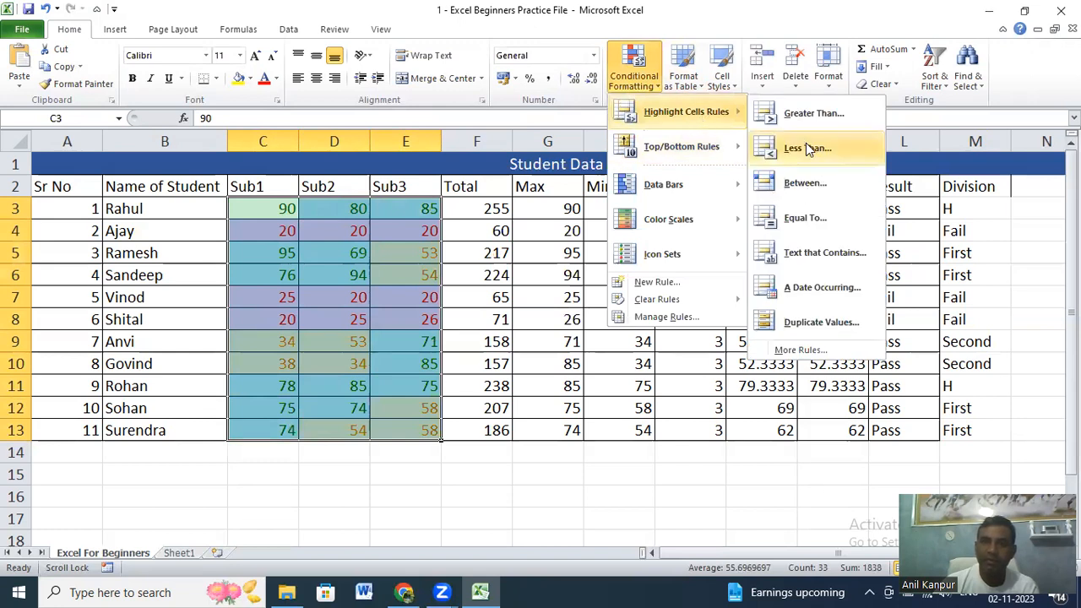
{"action": "left_click", "coordinate": [804, 219]}
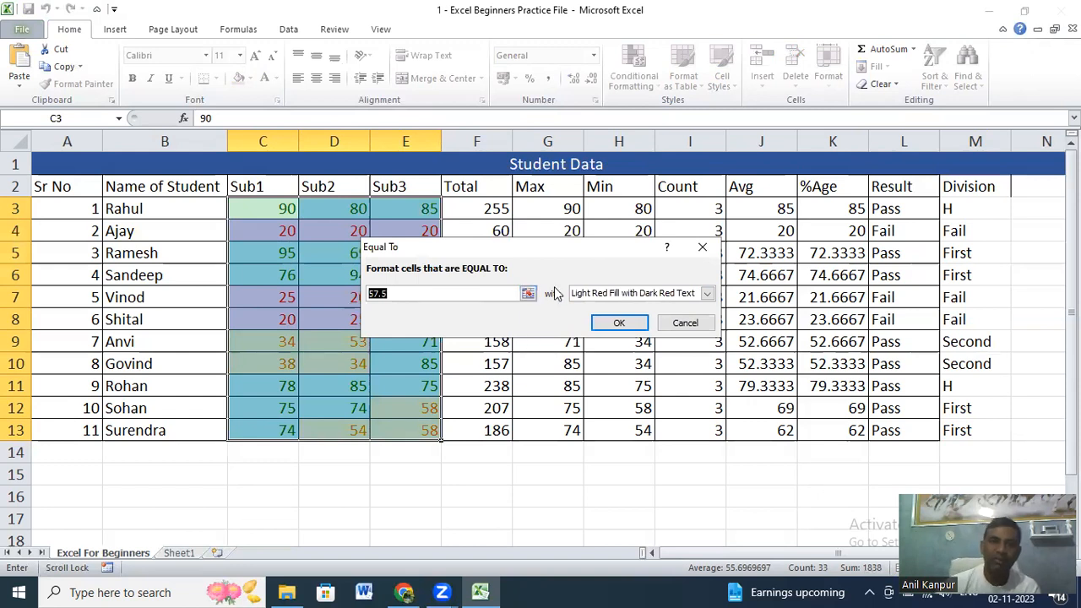
{"action": "key", "text": "Escape"}
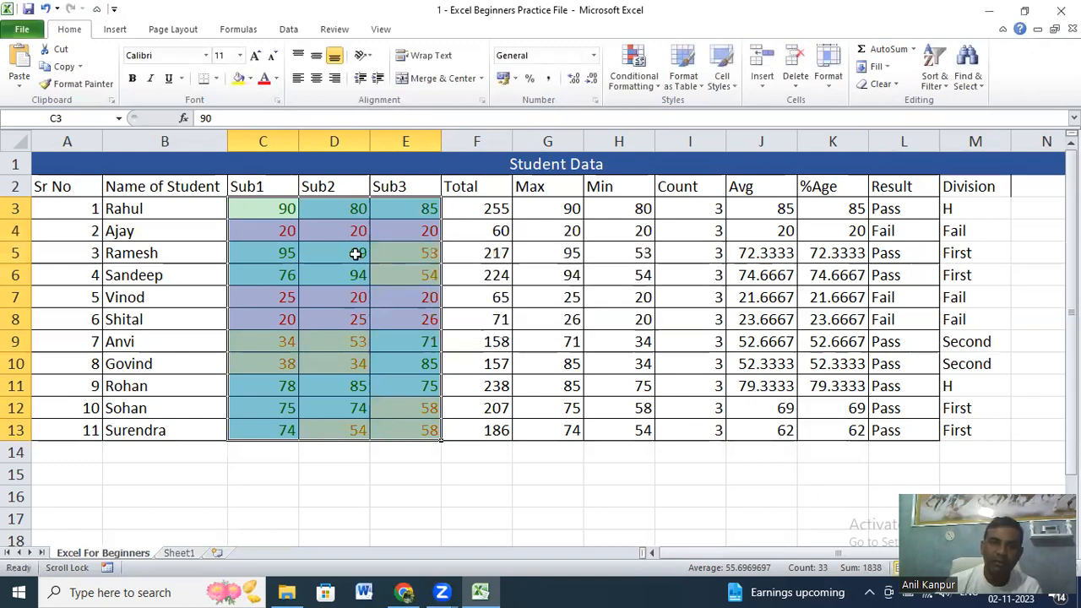
{"action": "left_click", "coordinate": [313, 215]}
{"action": "left_click_drag", "start_coordinate": [260, 221], "coordinate": [402, 430]}
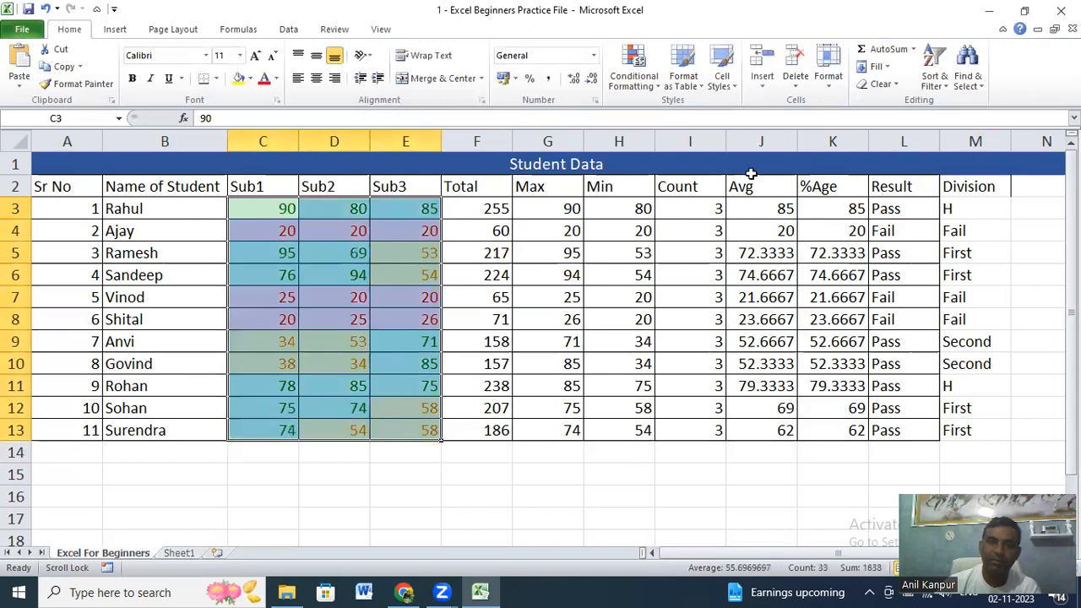
{"action": "left_click", "coordinate": [652, 93]}
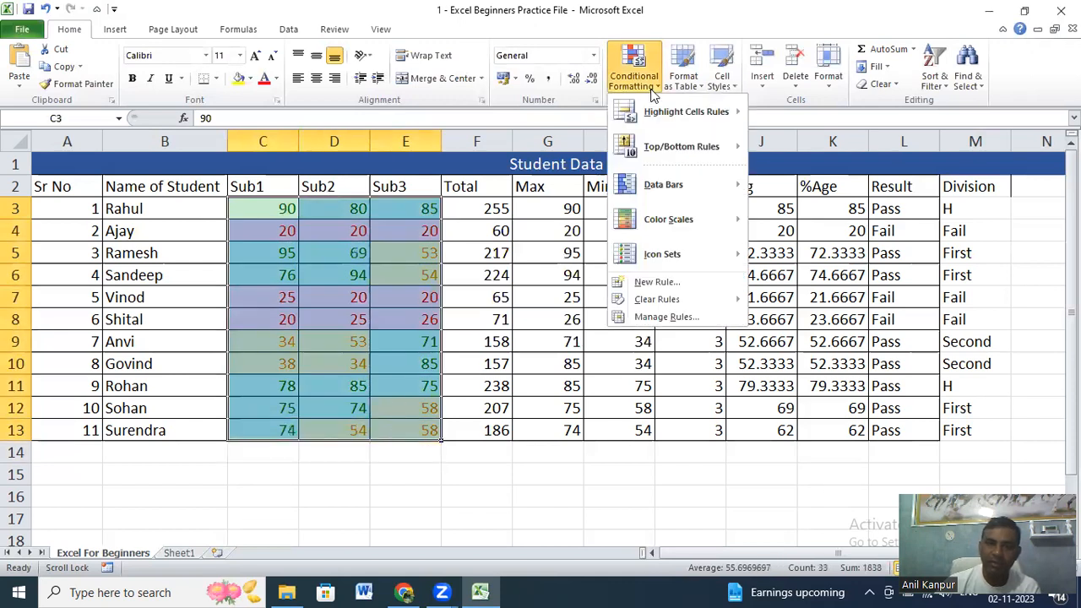
{"action": "mouse_move", "coordinate": [691, 114]}
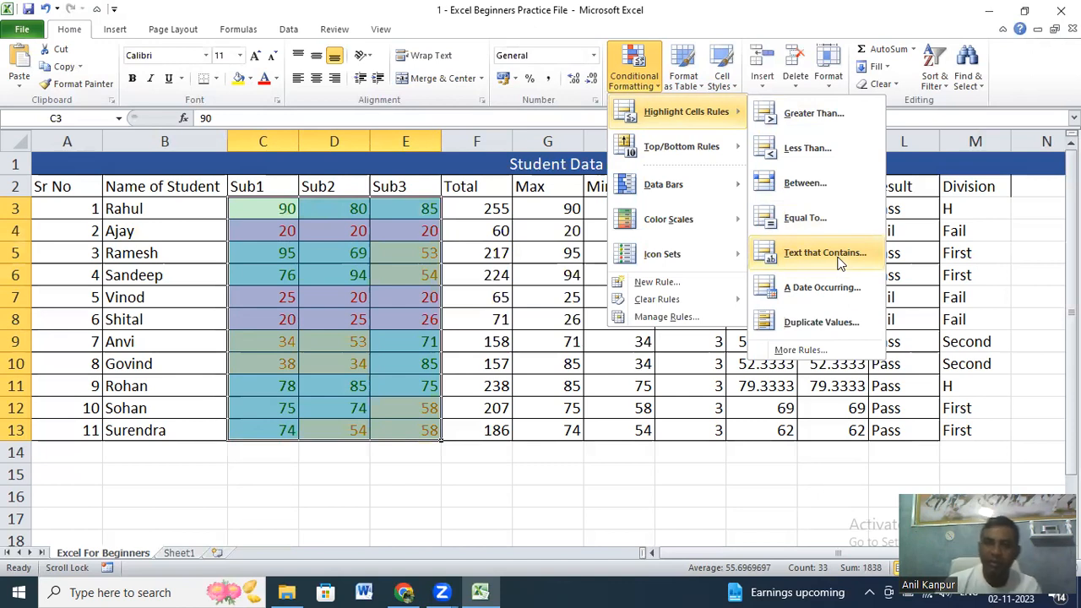
{"action": "left_click", "coordinate": [659, 344]}
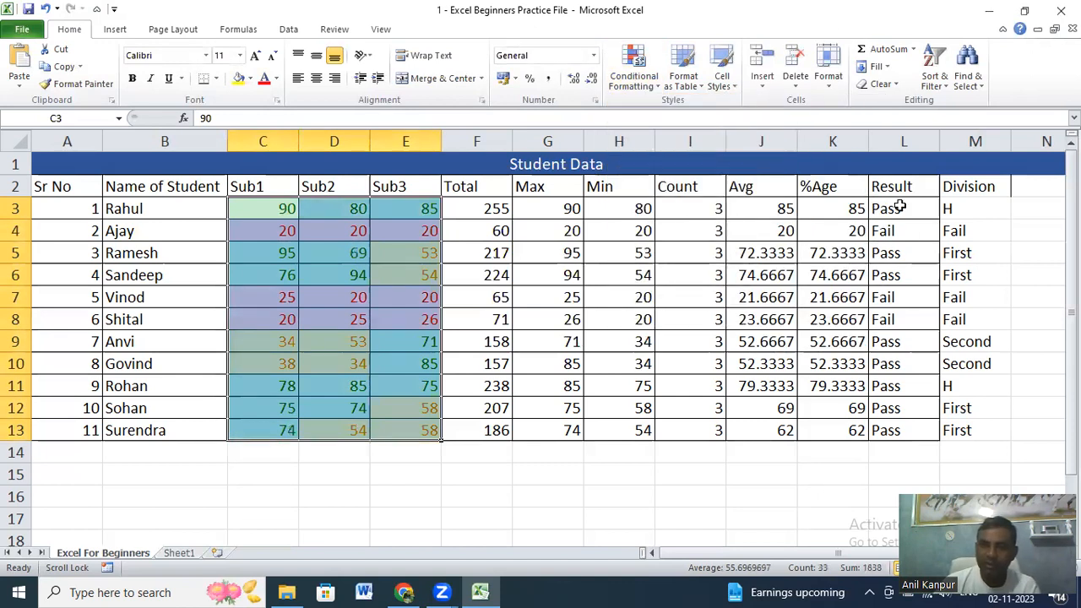
Start a Text That Contains highlight rule for "Pass" on the Result cells L3:L13
{"action": "left_click", "coordinate": [899, 209]}
{"action": "left_click_drag", "start_coordinate": [905, 262], "coordinate": [904, 430]}
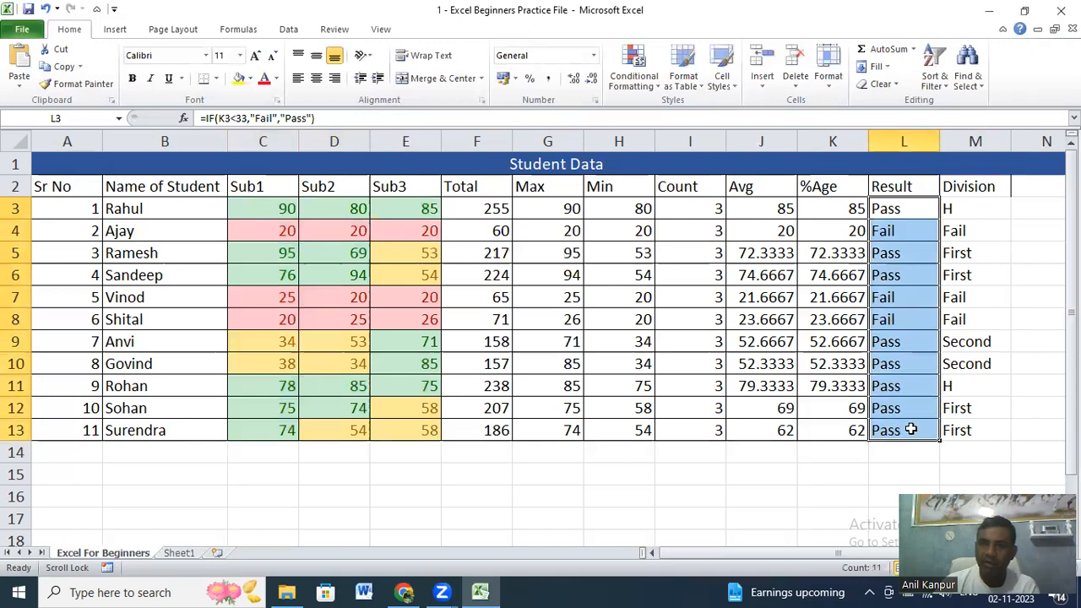
{"action": "left_click", "coordinate": [635, 80]}
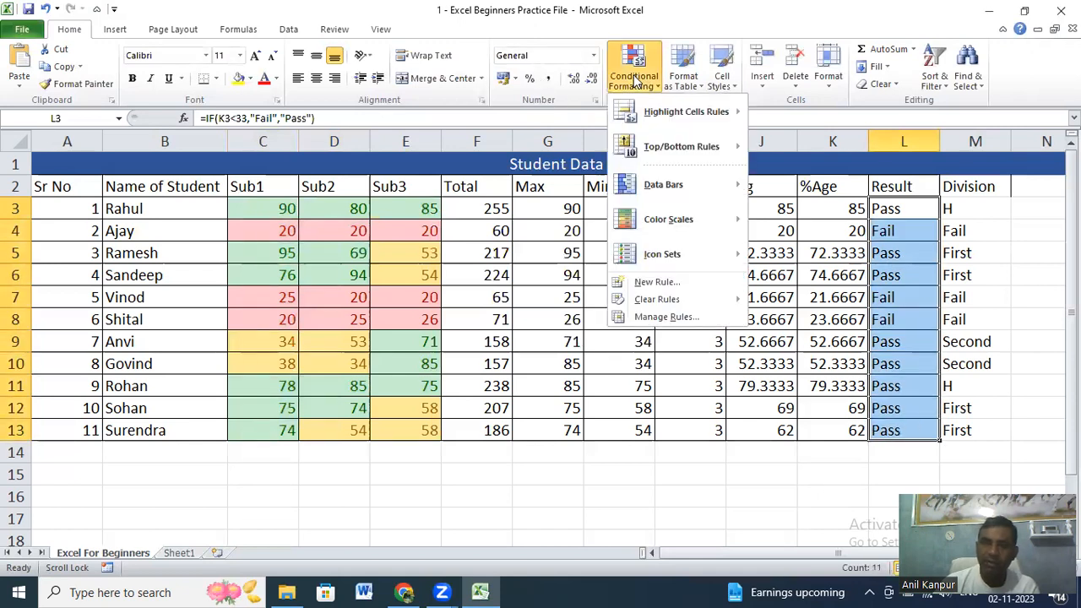
{"action": "mouse_move", "coordinate": [651, 233]}
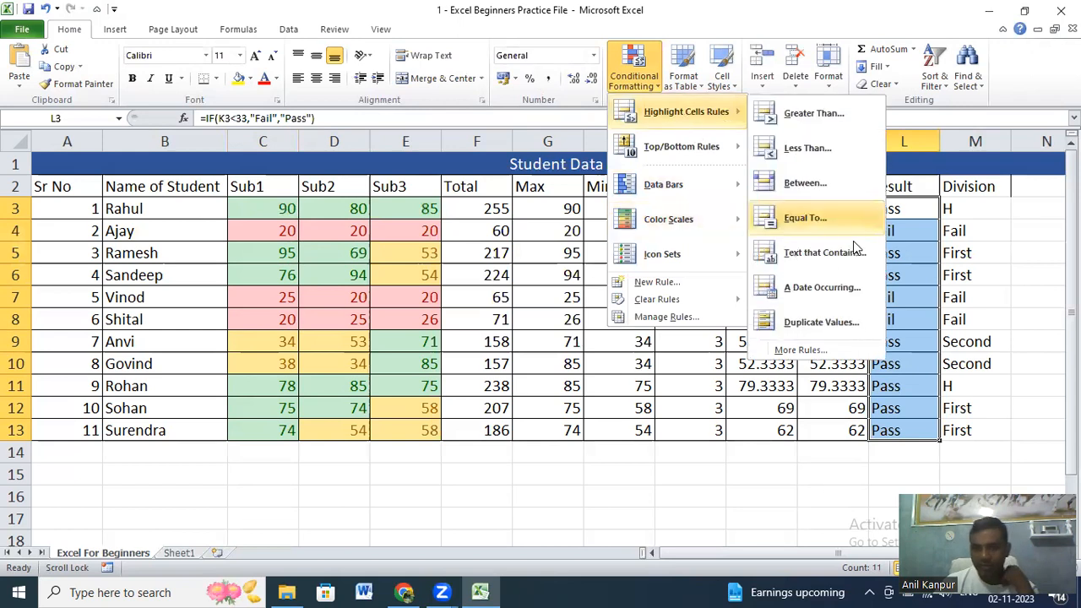
{"action": "left_click", "coordinate": [826, 253]}
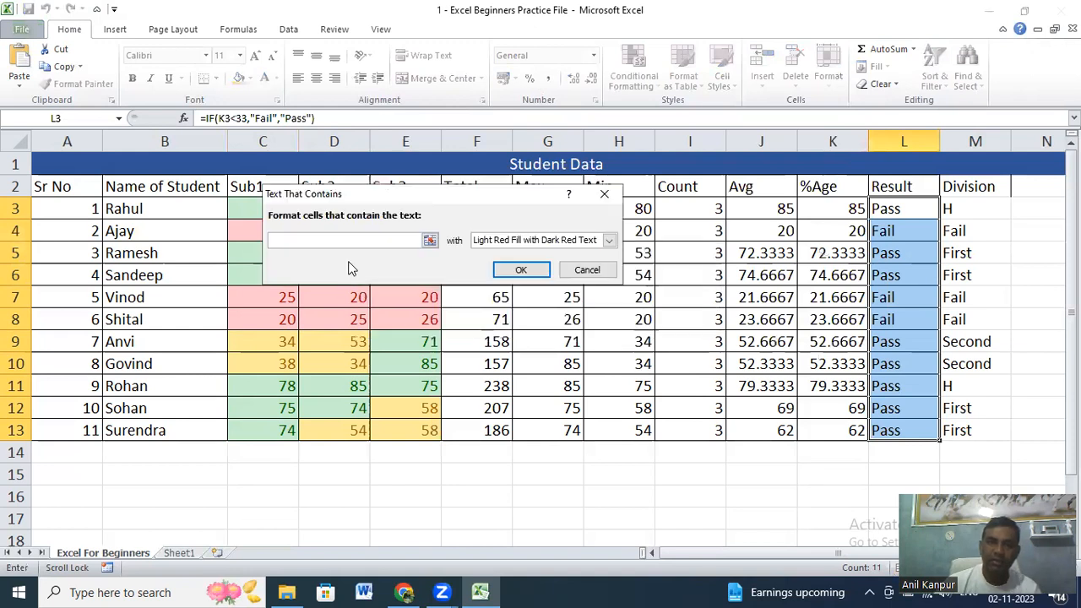
{"action": "type", "text": "Pa"}
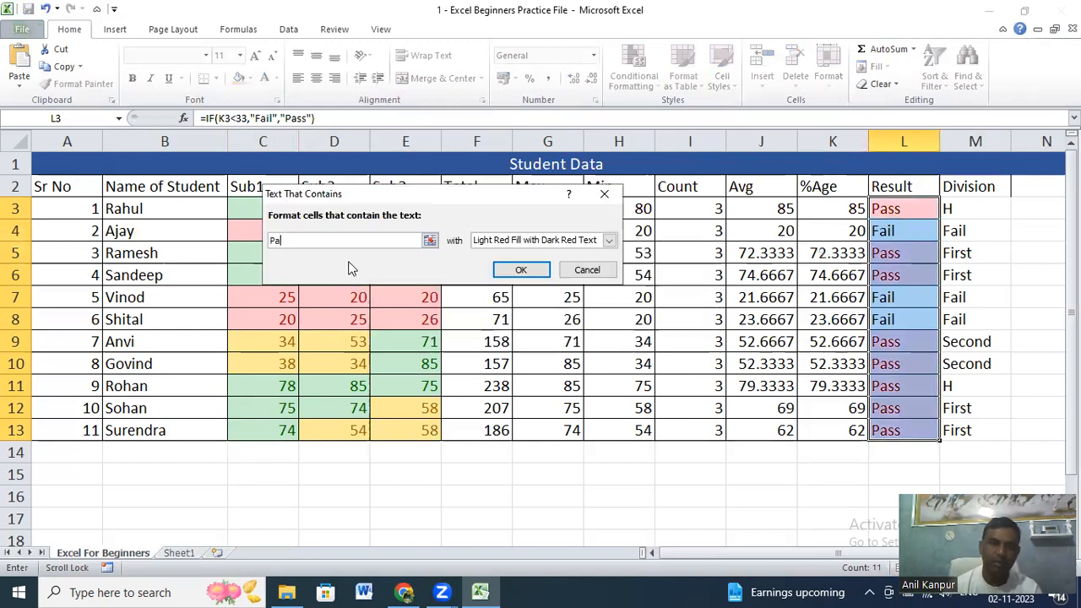
{"action": "type", "text": "ss"}
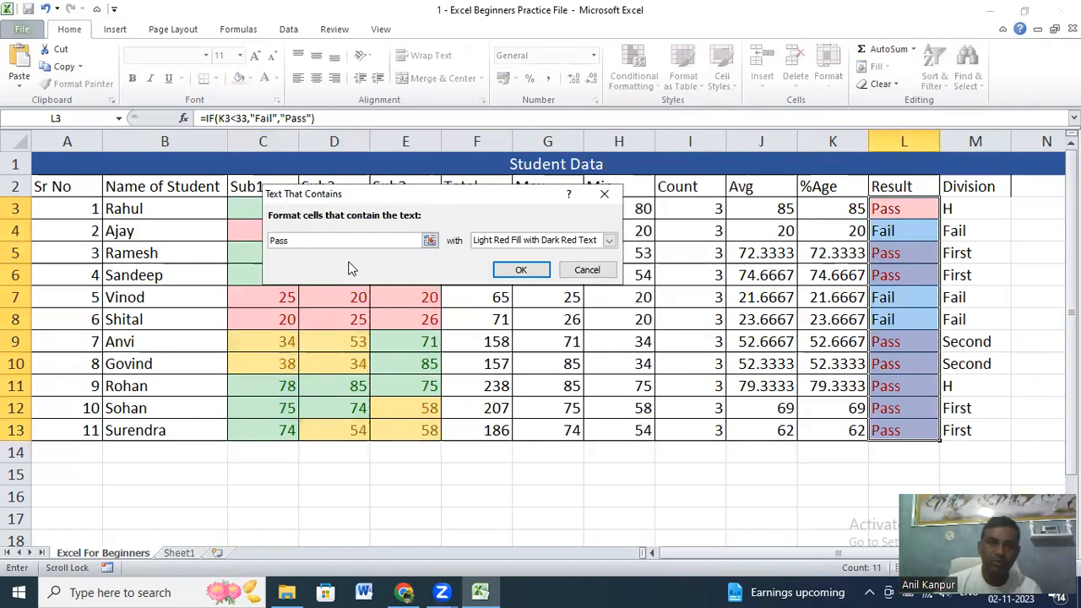
Give the "Pass" rule a custom format with a dark green font color and apply it to the Result cells
{"action": "left_click", "coordinate": [609, 241]}
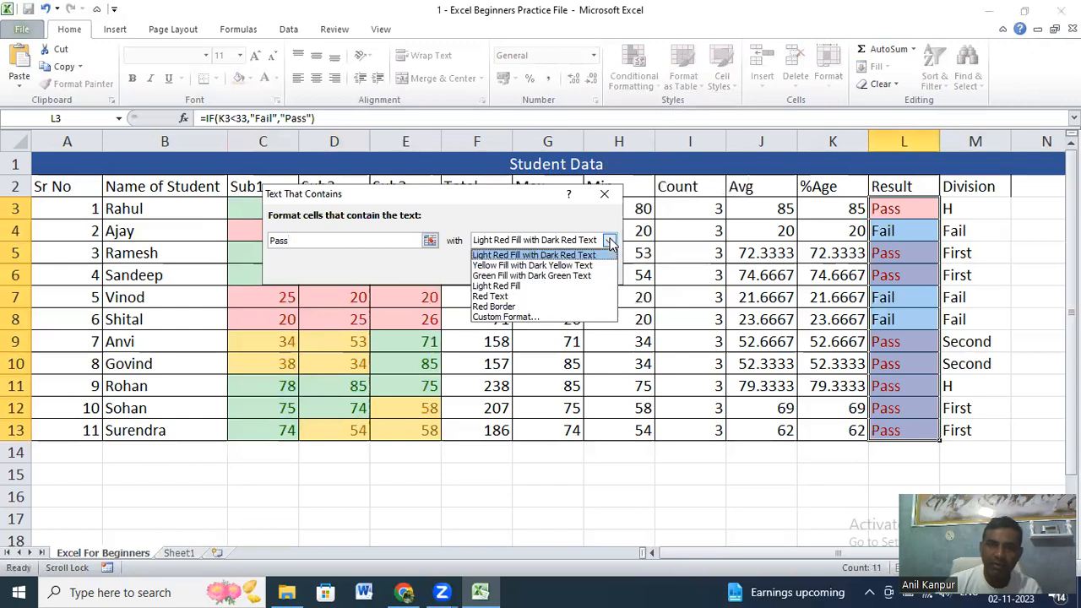
{"action": "left_click", "coordinate": [520, 276]}
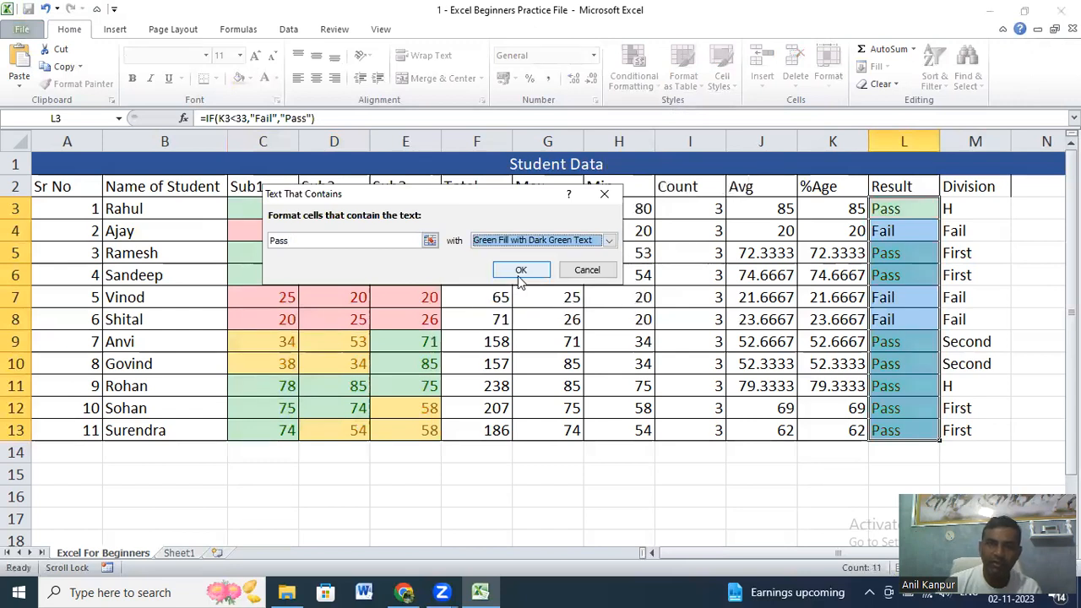
{"action": "left_click", "coordinate": [609, 242]}
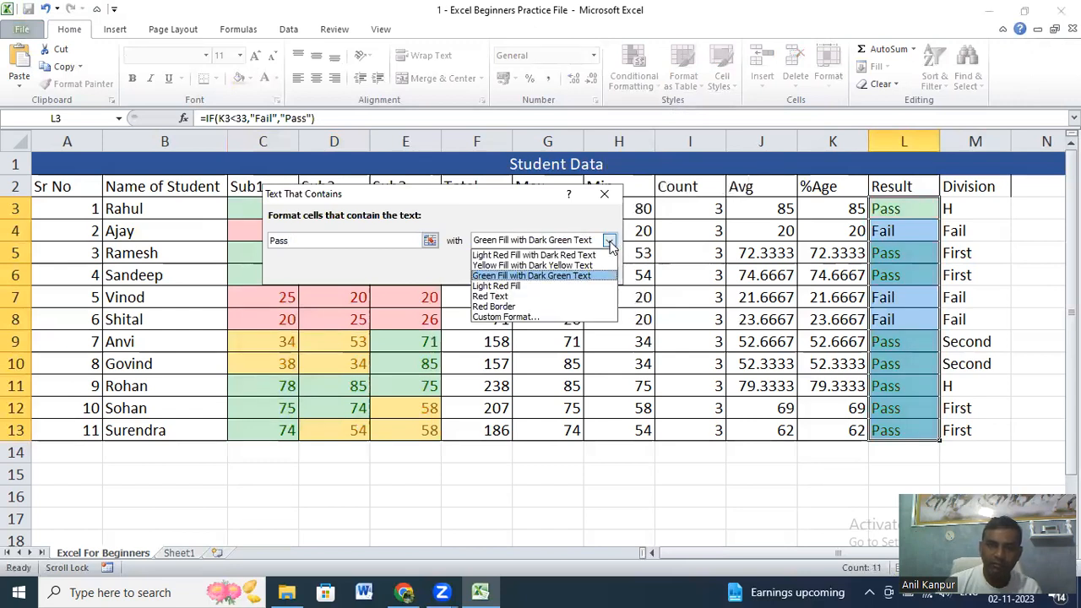
{"action": "left_click", "coordinate": [502, 318]}
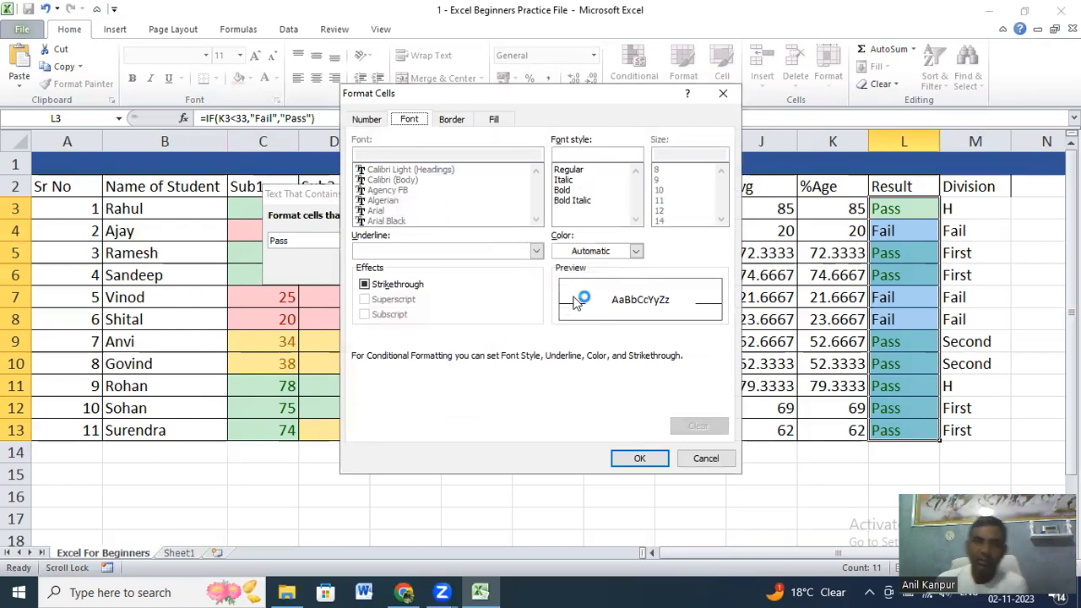
{"action": "left_click", "coordinate": [635, 253]}
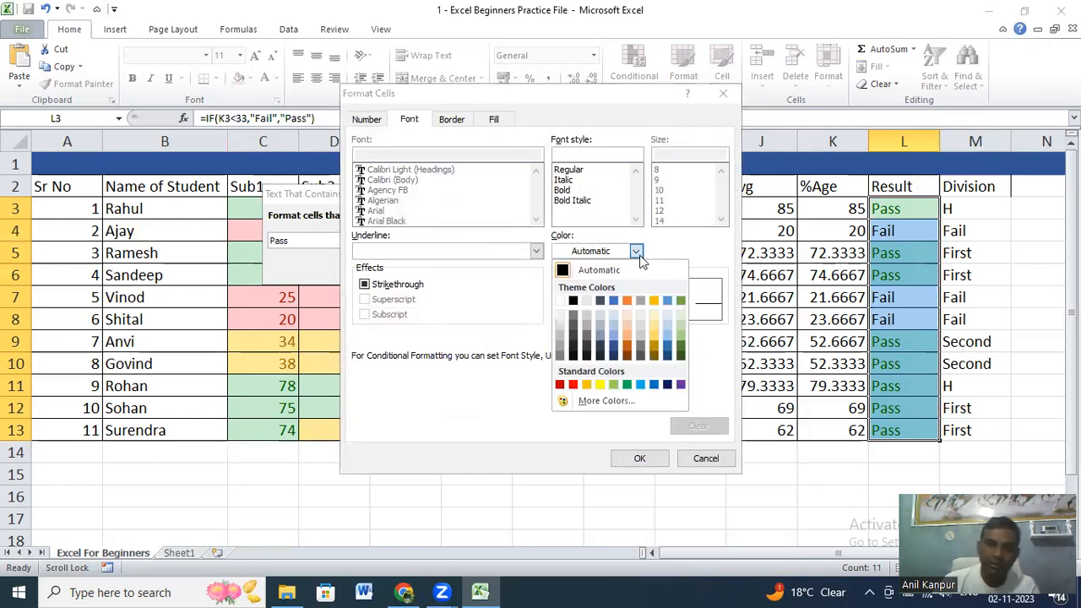
{"action": "left_click", "coordinate": [681, 353]}
{"action": "left_click", "coordinate": [639, 458]}
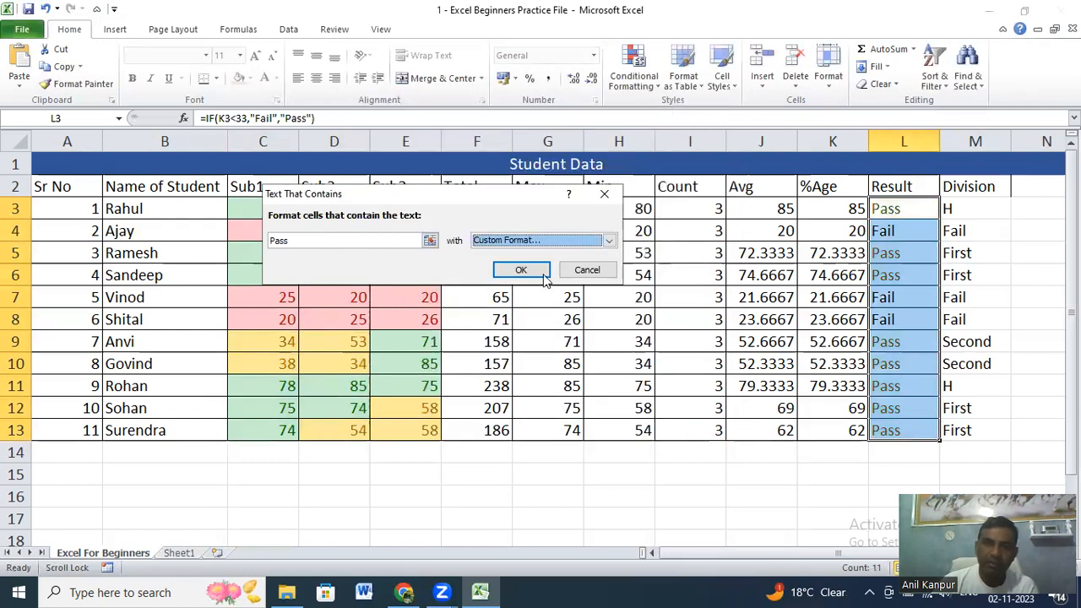
{"action": "left_click", "coordinate": [521, 271]}
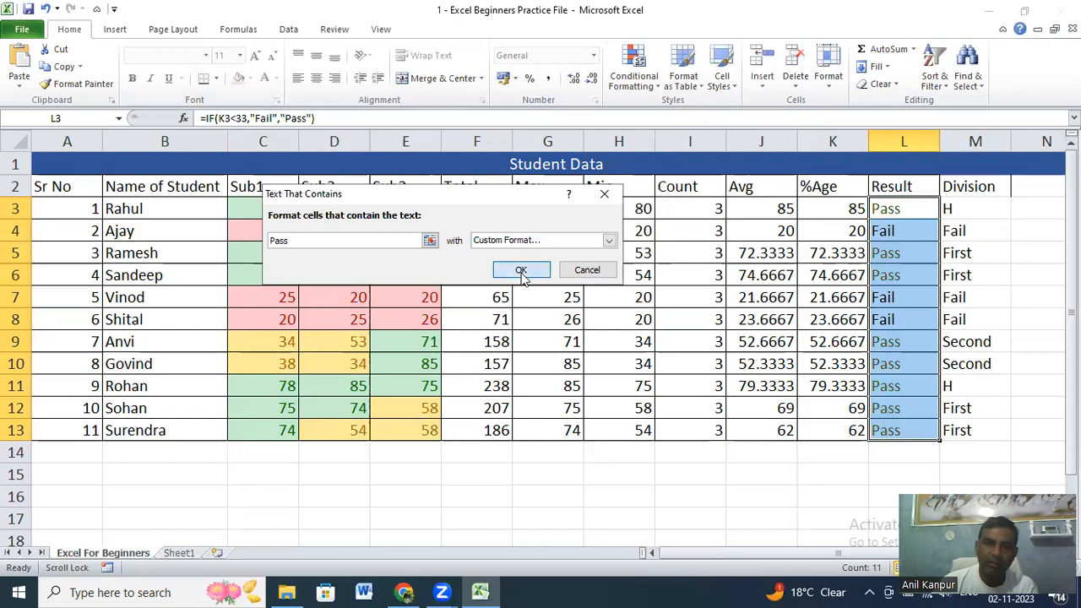
{"action": "left_click", "coordinate": [904, 207]}
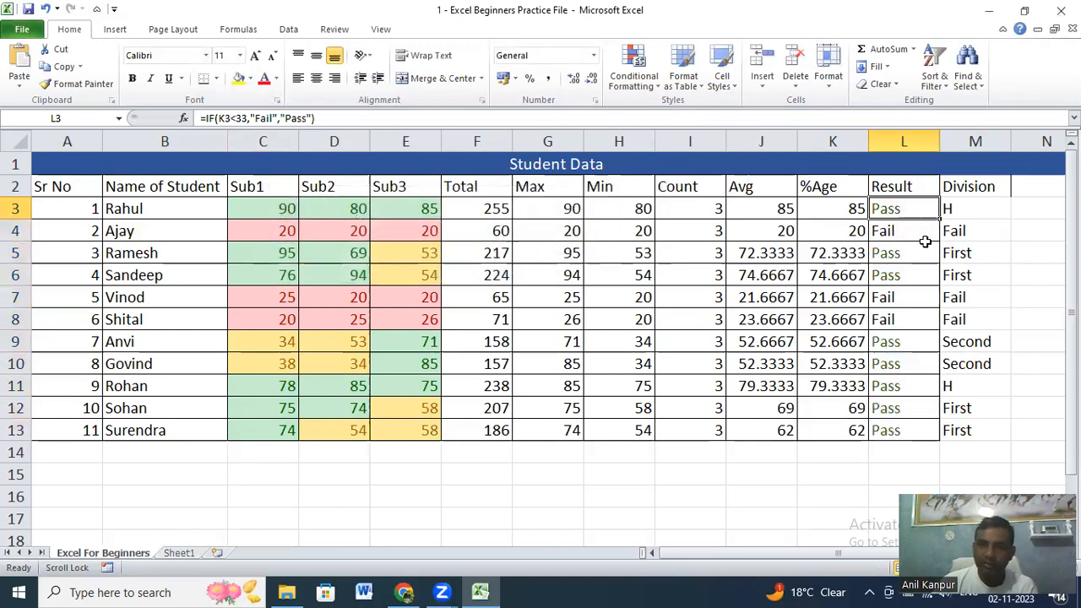
Set up another Text That Contains rule on L3:L13 matching the text "Pass"
{"action": "left_click_drag", "start_coordinate": [909, 206], "coordinate": [909, 434]}
{"action": "left_click", "coordinate": [643, 89]}
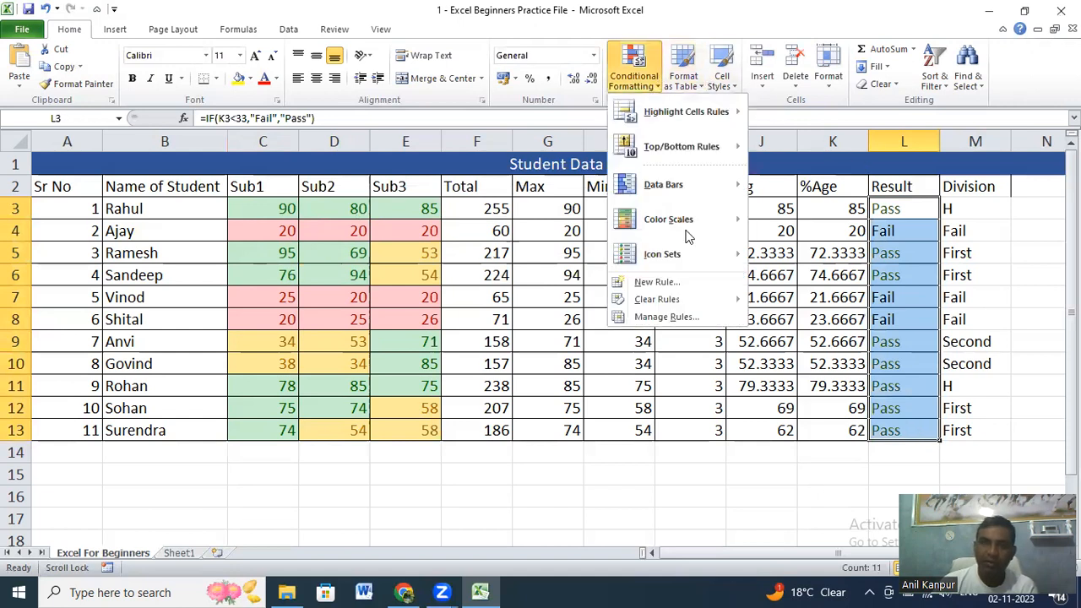
{"action": "mouse_move", "coordinate": [680, 147]}
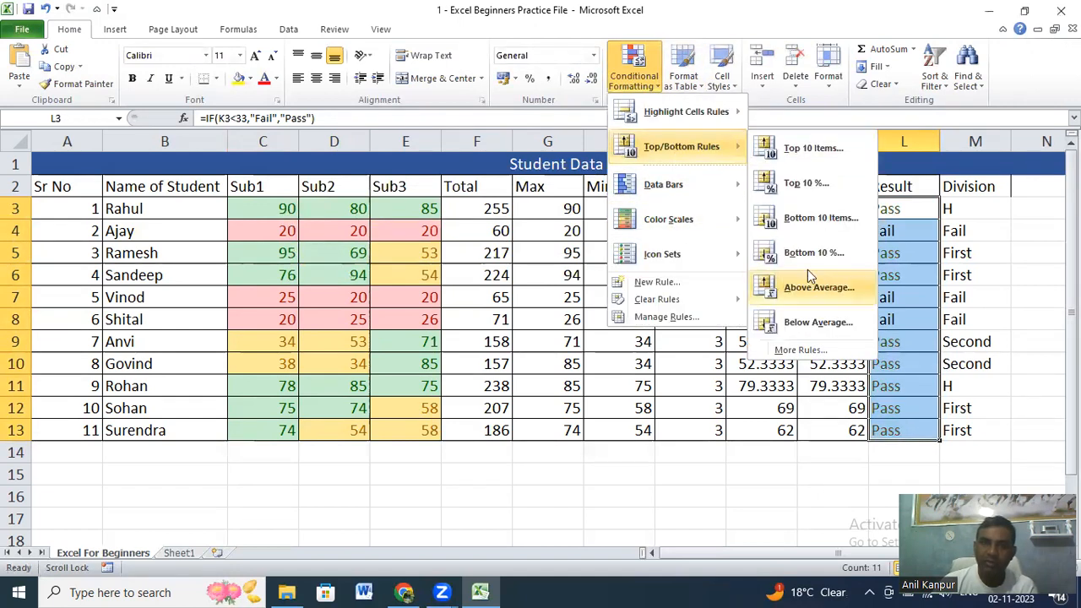
{"action": "mouse_move", "coordinate": [675, 116]}
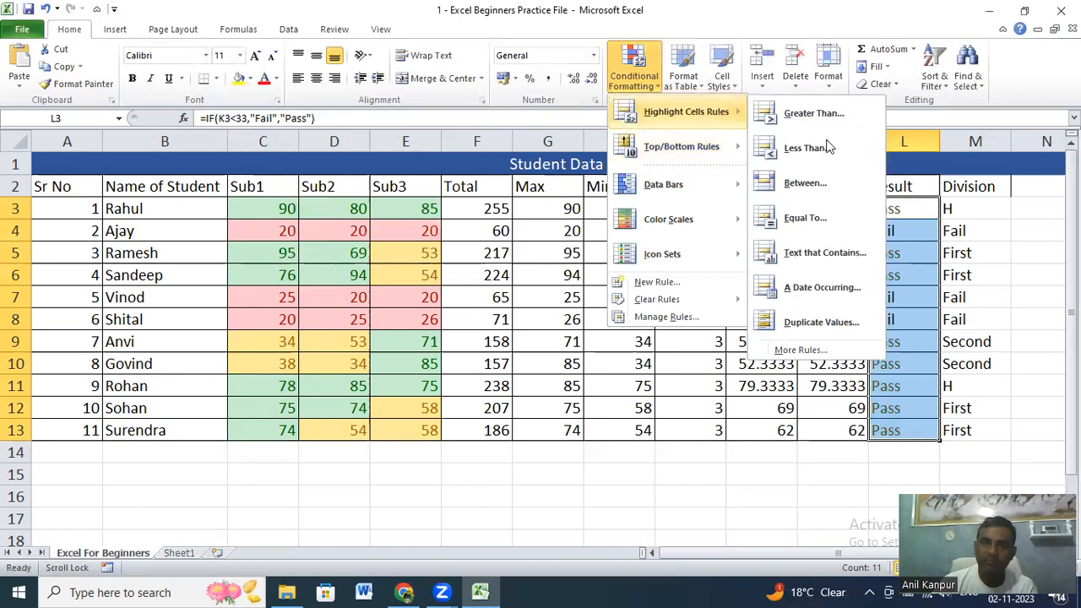
{"action": "left_click", "coordinate": [806, 250]}
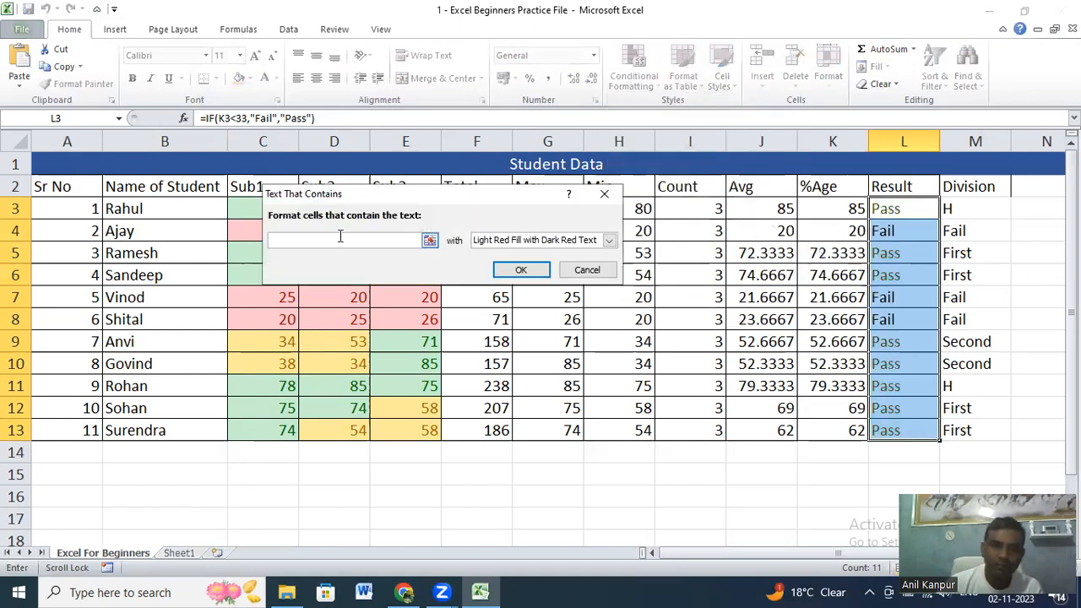
{"action": "type", "text": "Pass"}
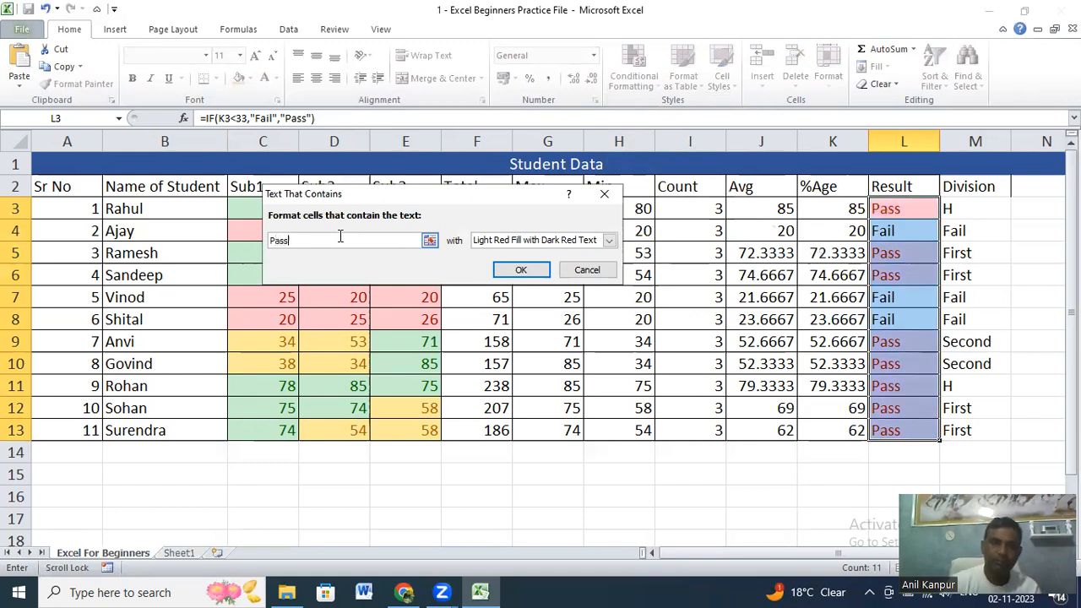
Format the cells matching the new "Pass" rule with Green Fill with Dark Green Text and apply it
{"action": "left_click", "coordinate": [609, 241]}
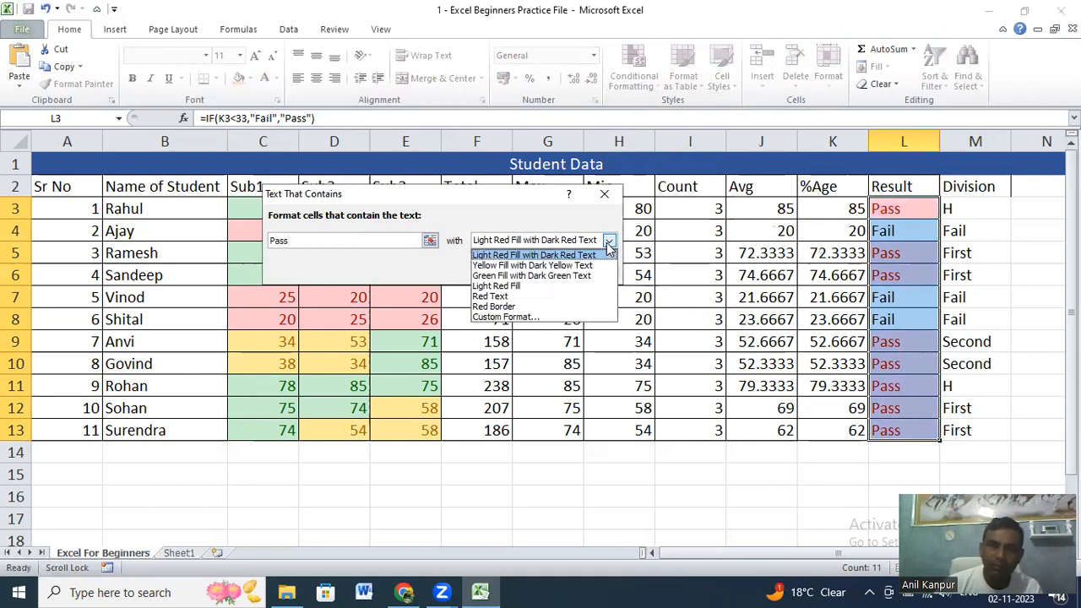
{"action": "left_click", "coordinate": [525, 277]}
{"action": "left_click", "coordinate": [609, 240]}
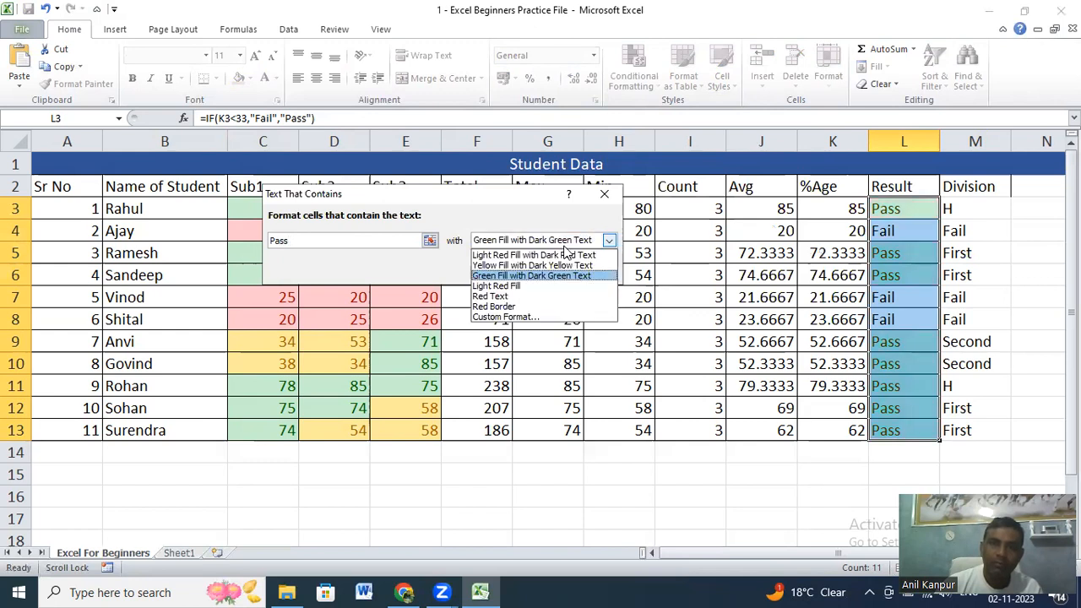
{"action": "left_click", "coordinate": [519, 286]}
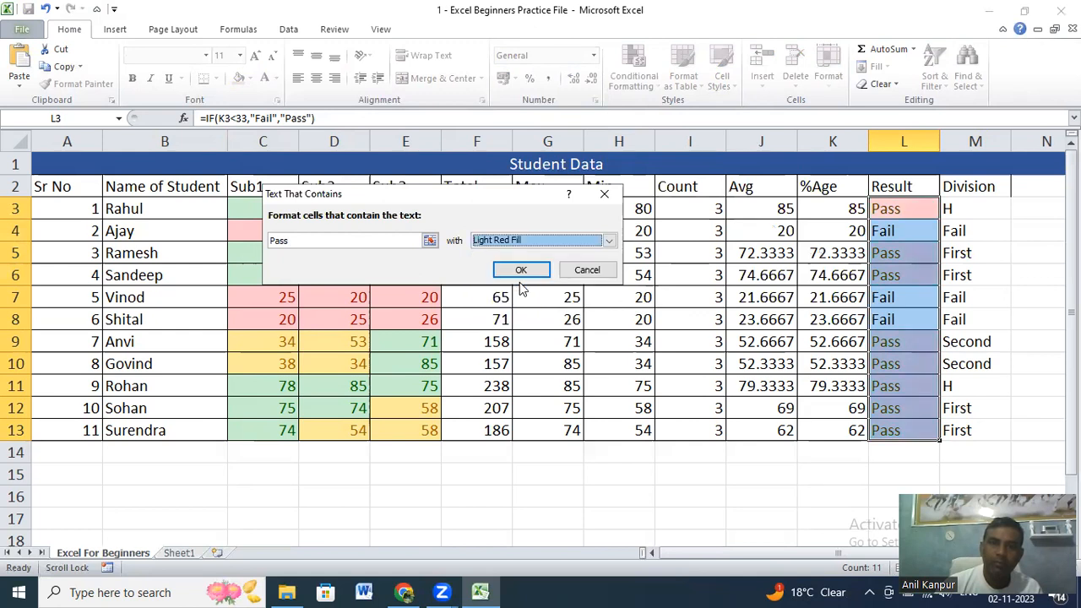
{"action": "left_click", "coordinate": [609, 241]}
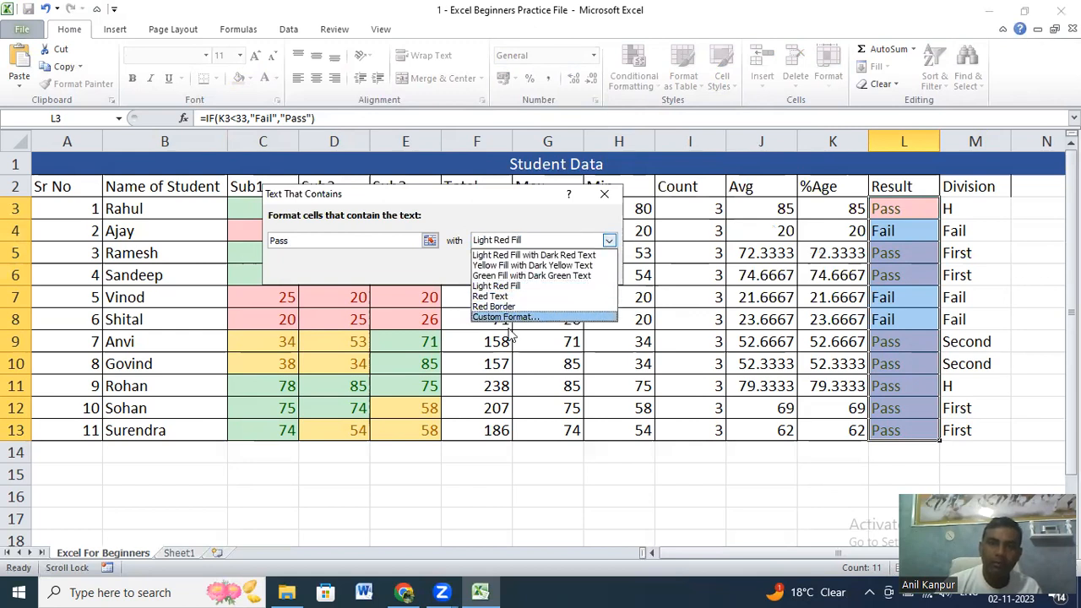
{"action": "left_click", "coordinate": [525, 276]}
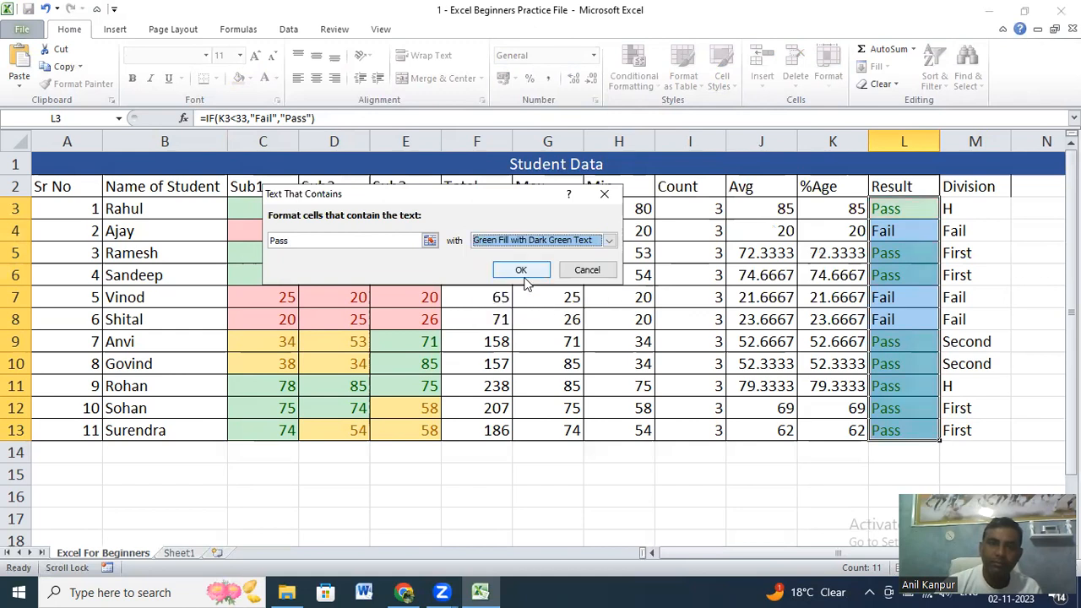
{"action": "left_click", "coordinate": [521, 270]}
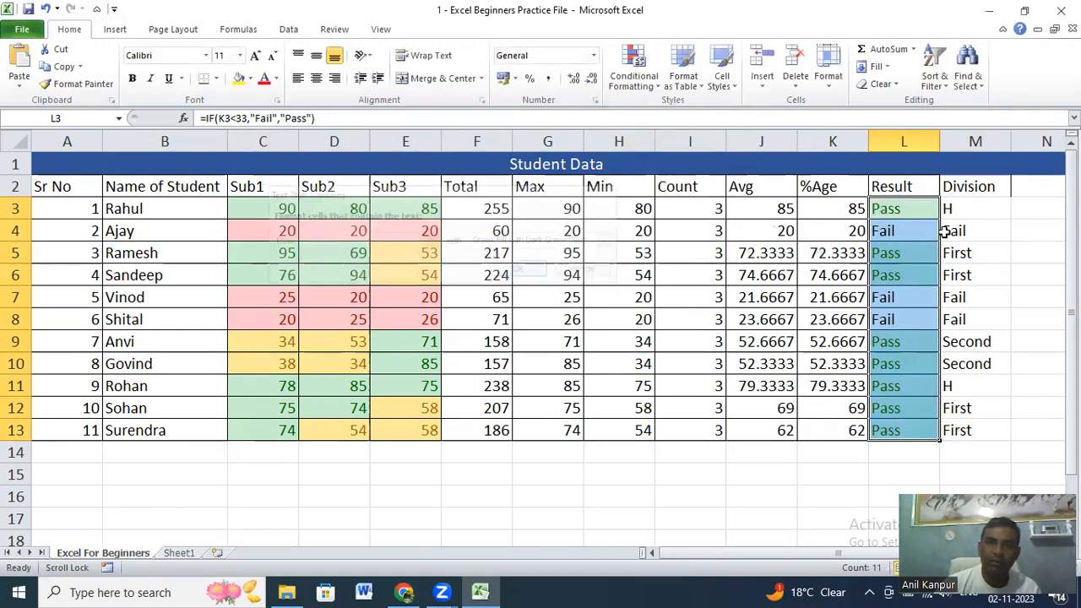
{"action": "left_click", "coordinate": [893, 203]}
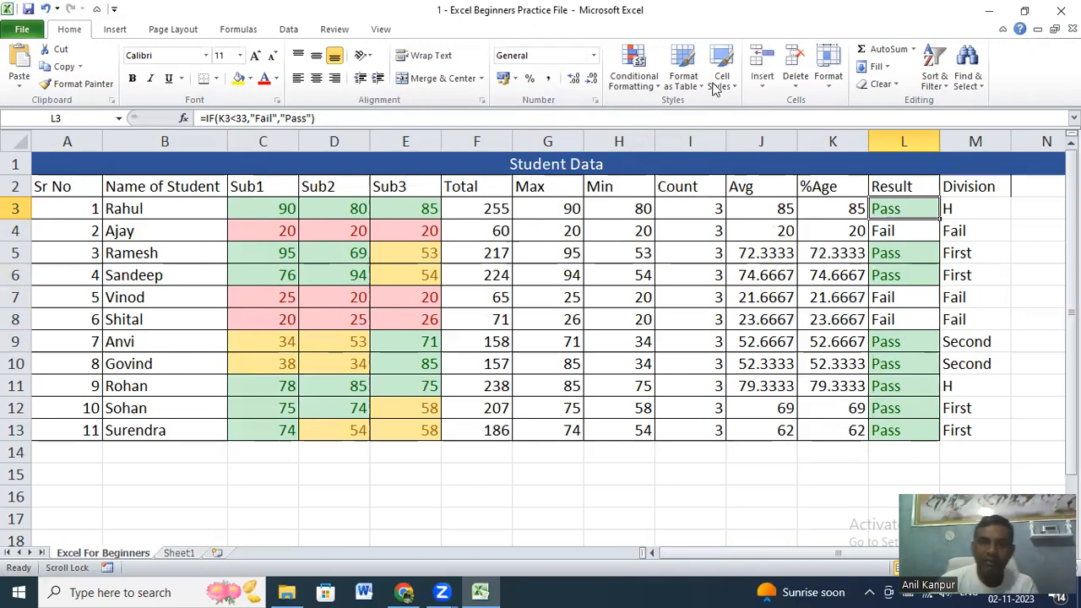
{"action": "left_click", "coordinate": [642, 80]}
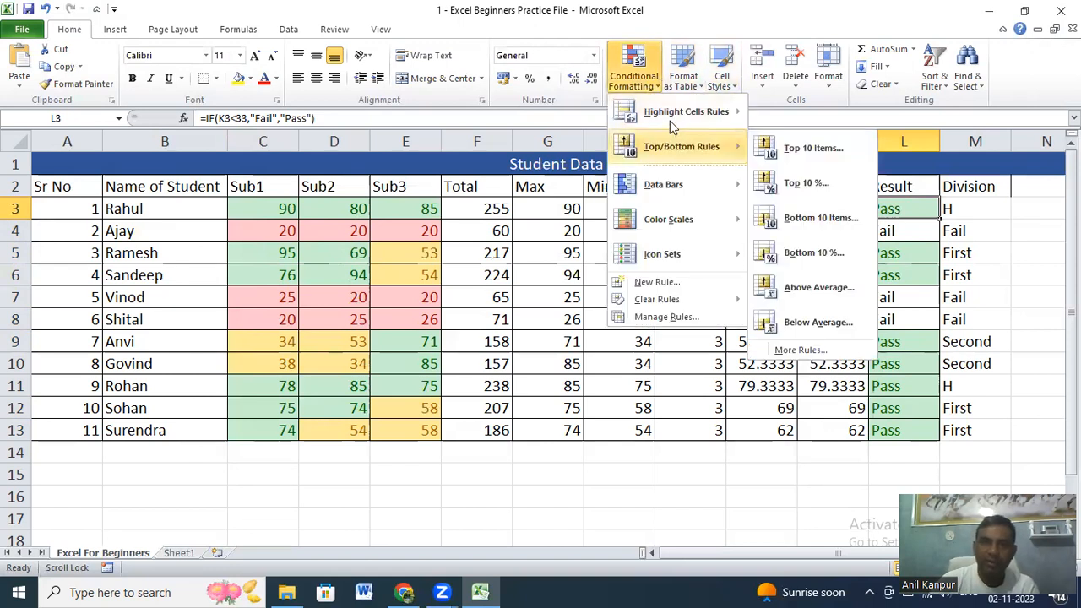
{"action": "mouse_move", "coordinate": [670, 120]}
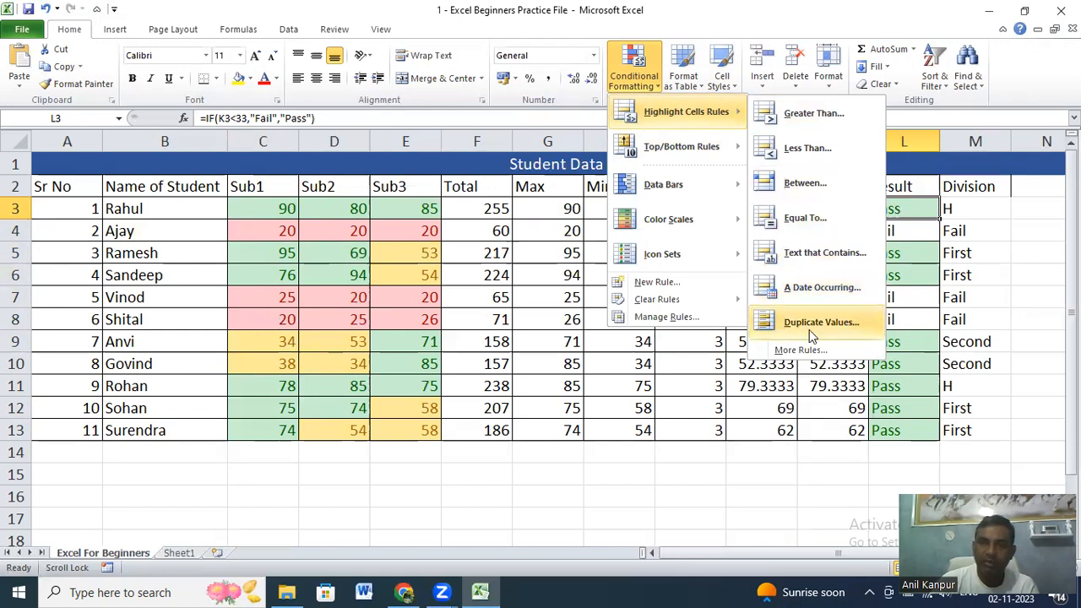
{"action": "left_click", "coordinate": [591, 367]}
{"action": "left_click", "coordinate": [466, 297]}
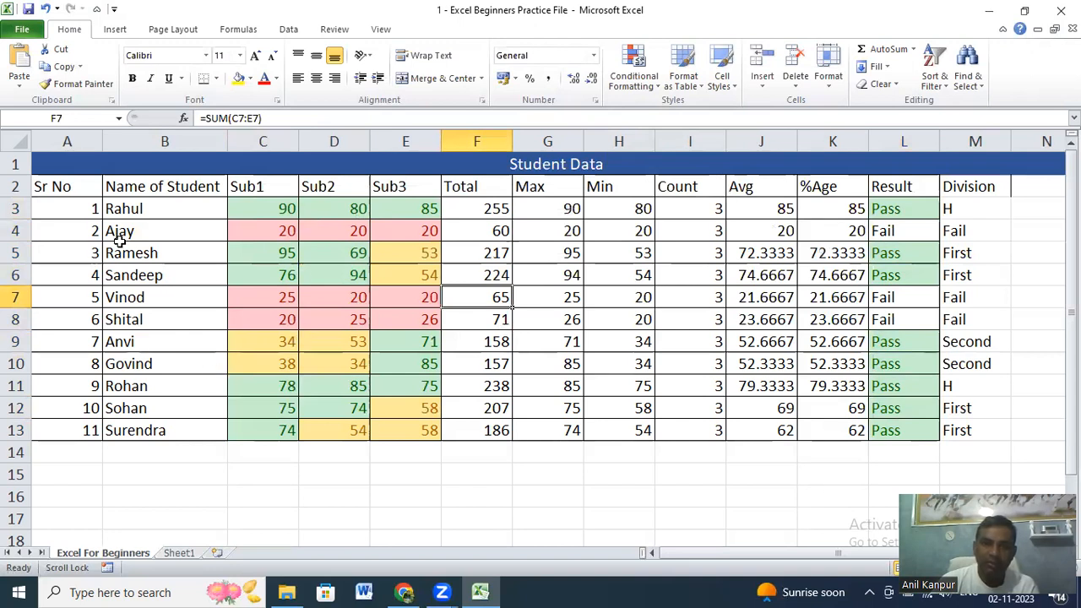
Add a Duplicate Values highlight rule to the student names in B3:B13 using Light Red Fill with Dark Red Text
{"action": "left_click_drag", "start_coordinate": [167, 209], "coordinate": [184, 430]}
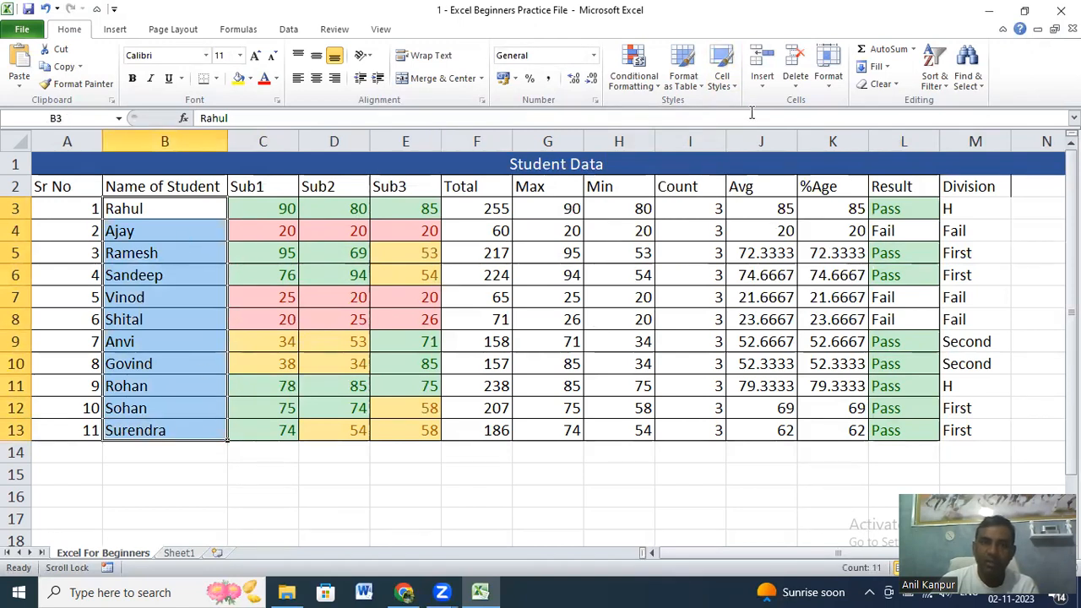
{"action": "left_click", "coordinate": [633, 75]}
{"action": "mouse_move", "coordinate": [682, 149]}
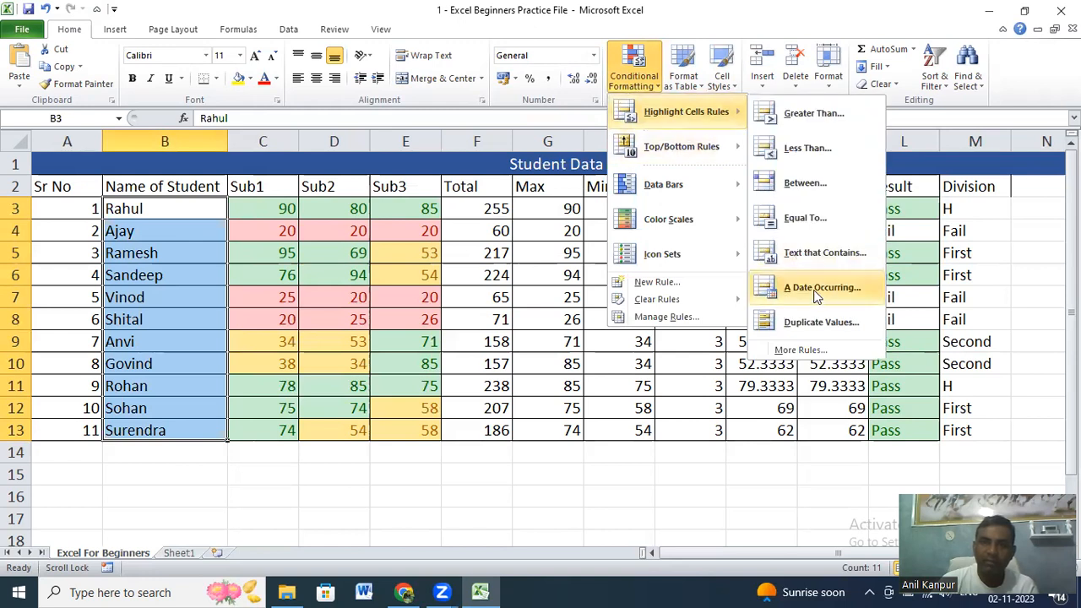
{"action": "left_click", "coordinate": [816, 324]}
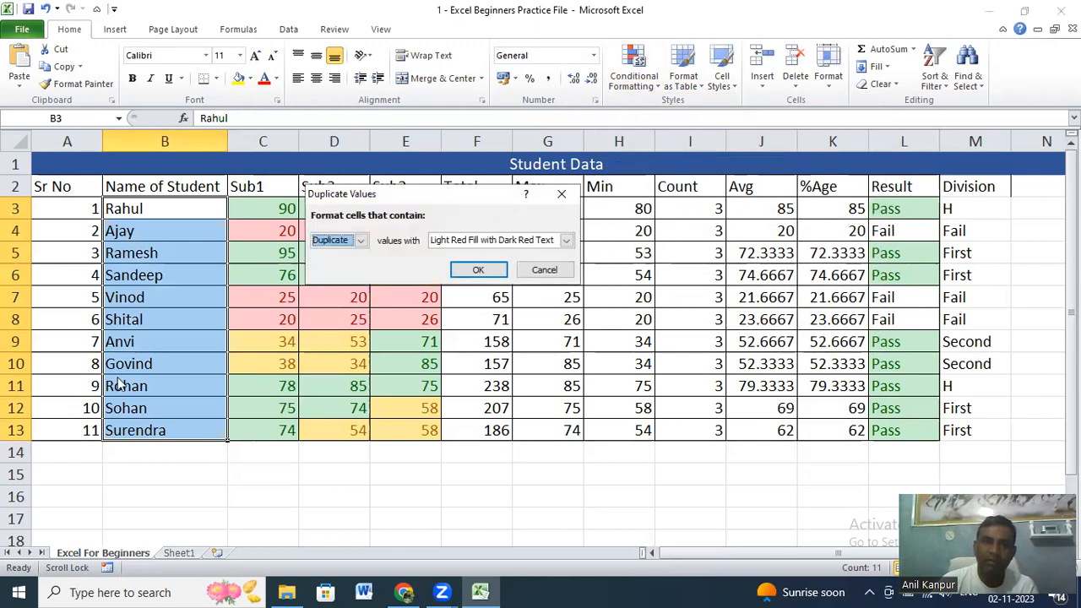
{"action": "left_click", "coordinate": [477, 271]}
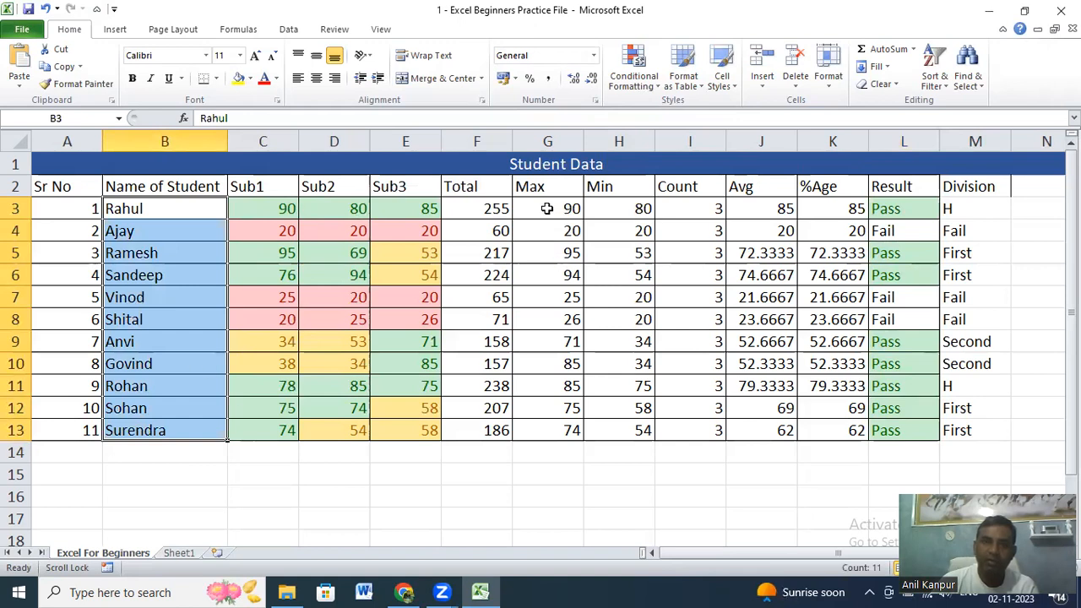
Add a Duplicate Values highlight rule to the Max values in G3:G13 using Light Red Fill with Dark Red Text
{"action": "left_click_drag", "start_coordinate": [547, 209], "coordinate": [560, 430]}
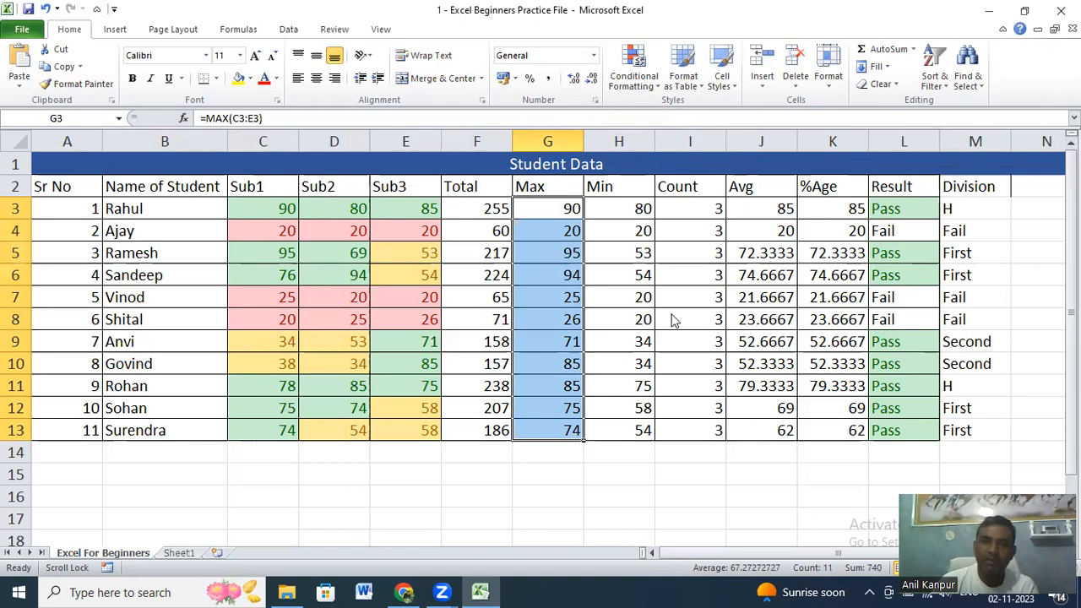
{"action": "left_click", "coordinate": [633, 71]}
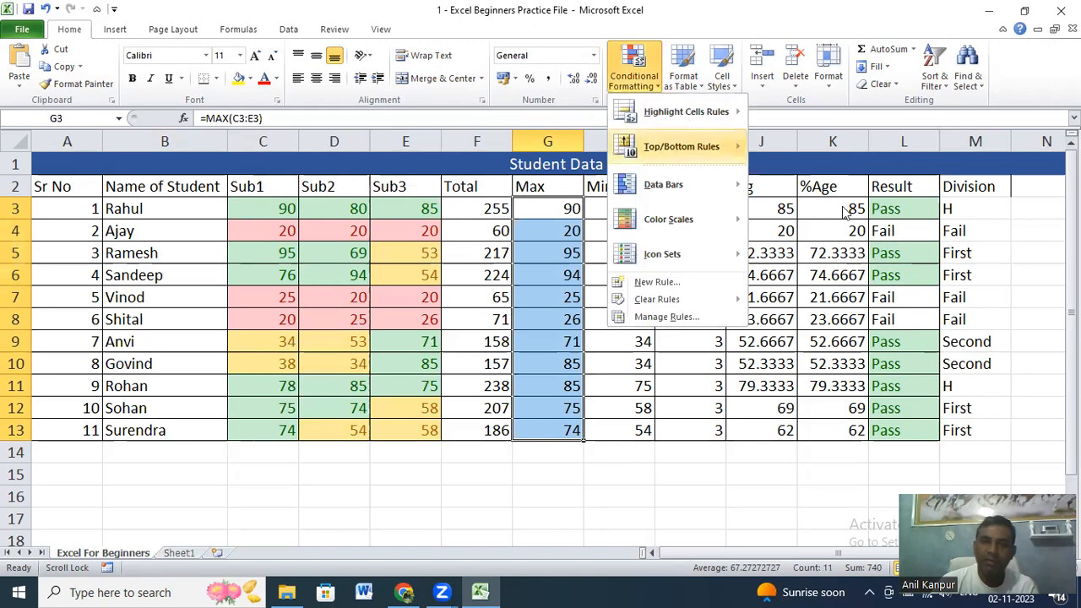
{"action": "mouse_move", "coordinate": [686, 111]}
{"action": "left_click", "coordinate": [812, 323]}
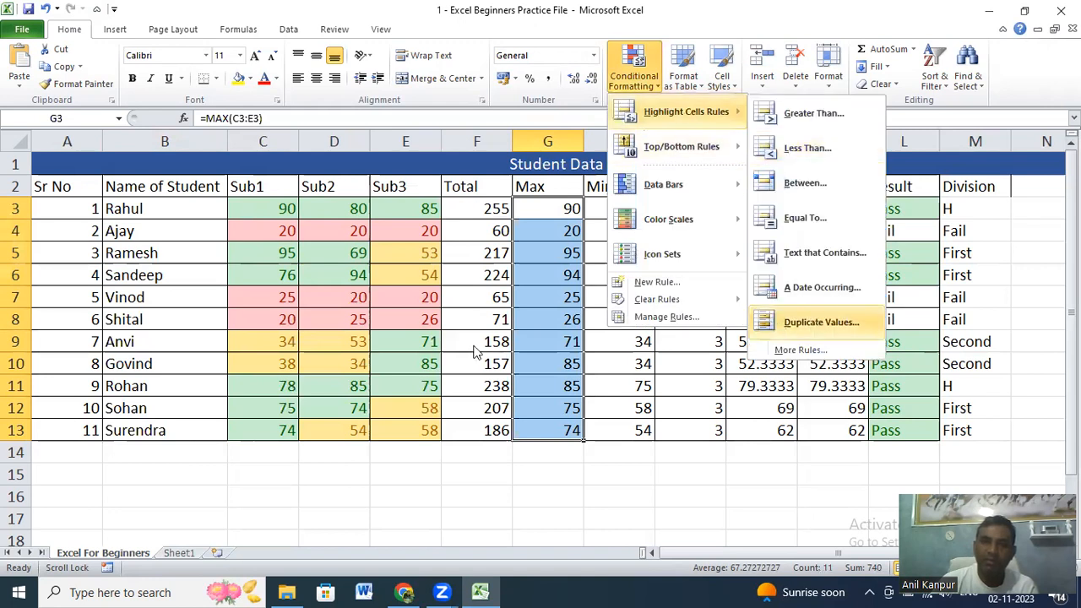
{"action": "left_click", "coordinate": [479, 270]}
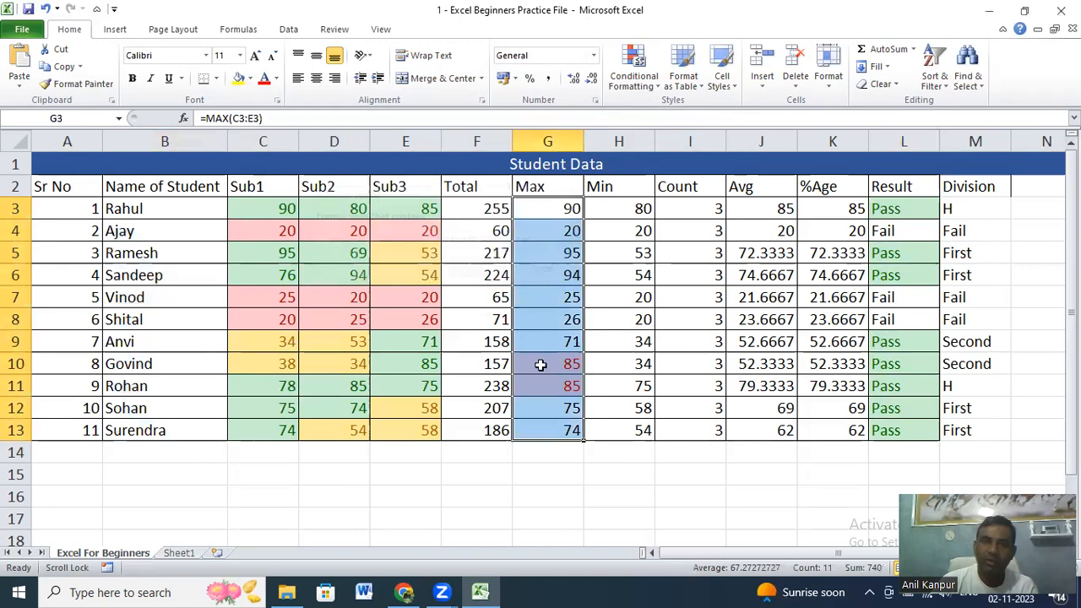
{"action": "left_click", "coordinate": [538, 217]}
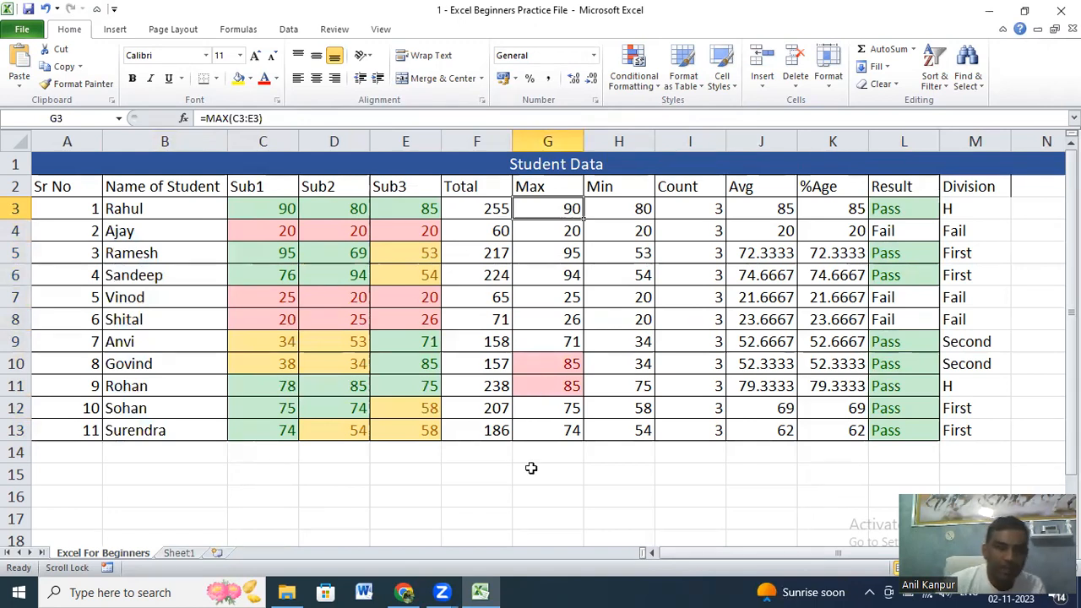
{"action": "left_click", "coordinate": [633, 69]}
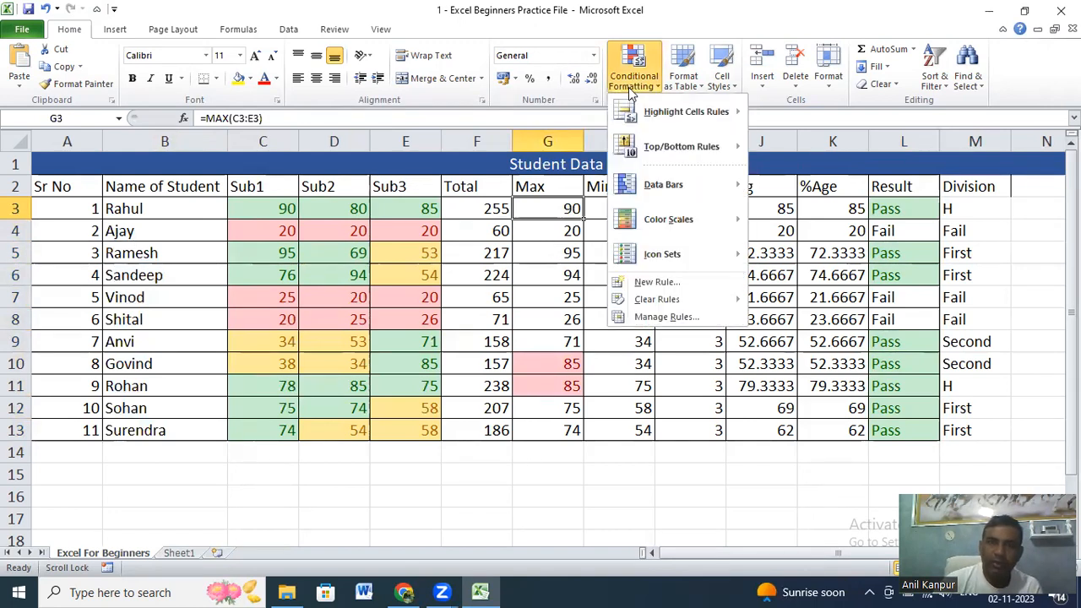
{"action": "mouse_move", "coordinate": [664, 117]}
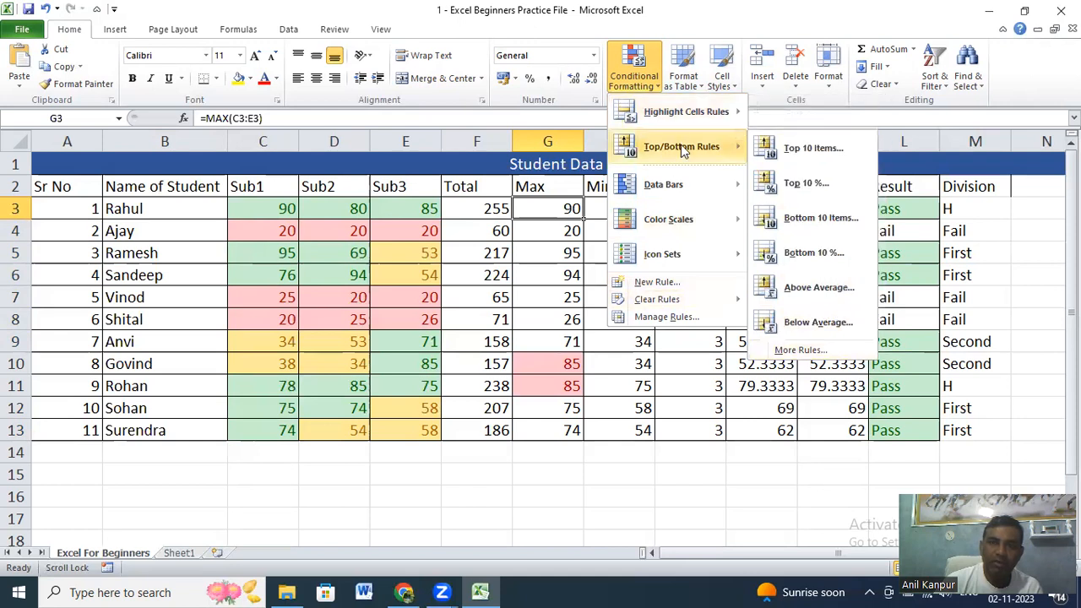
{"action": "left_click", "coordinate": [164, 232]}
Clear all conditional formatting rules from the student table cells A2:M13
{"action": "left_click_drag", "start_coordinate": [49, 187], "coordinate": [965, 430]}
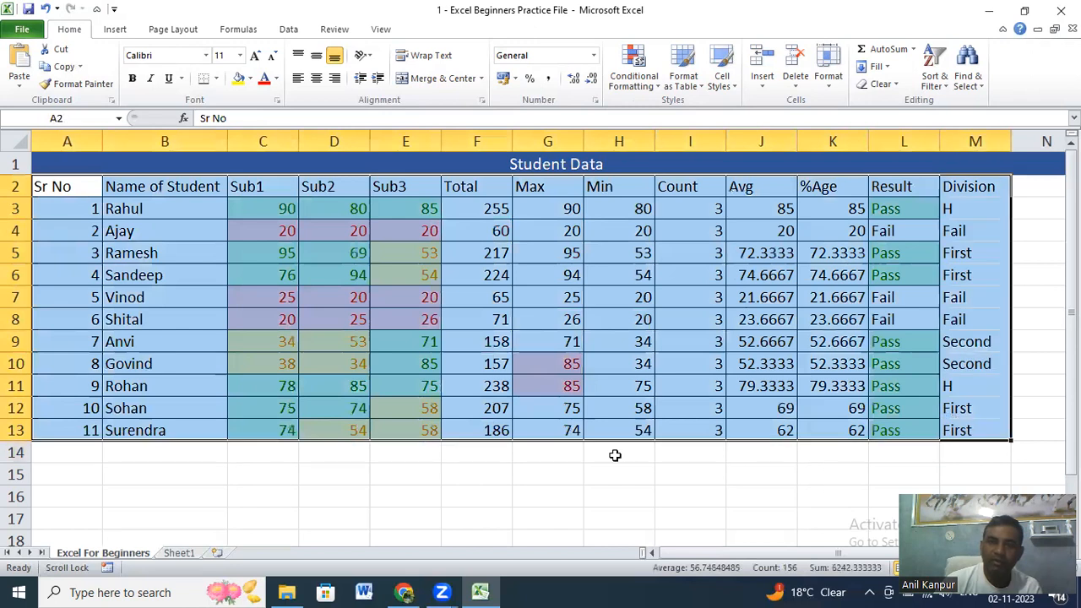
{"action": "left_click", "coordinate": [658, 89]}
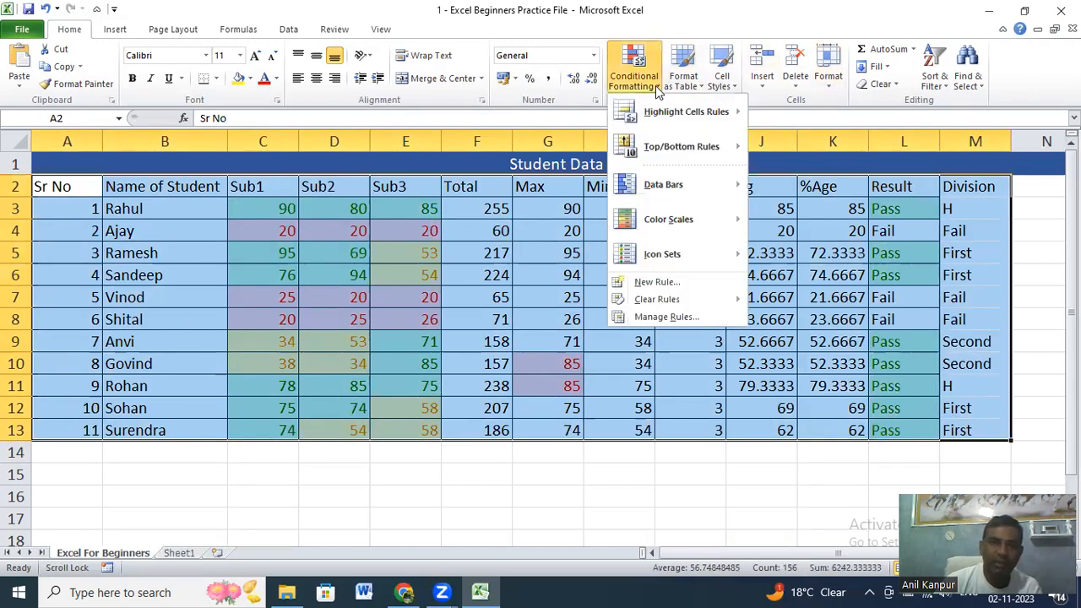
{"action": "mouse_move", "coordinate": [648, 306]}
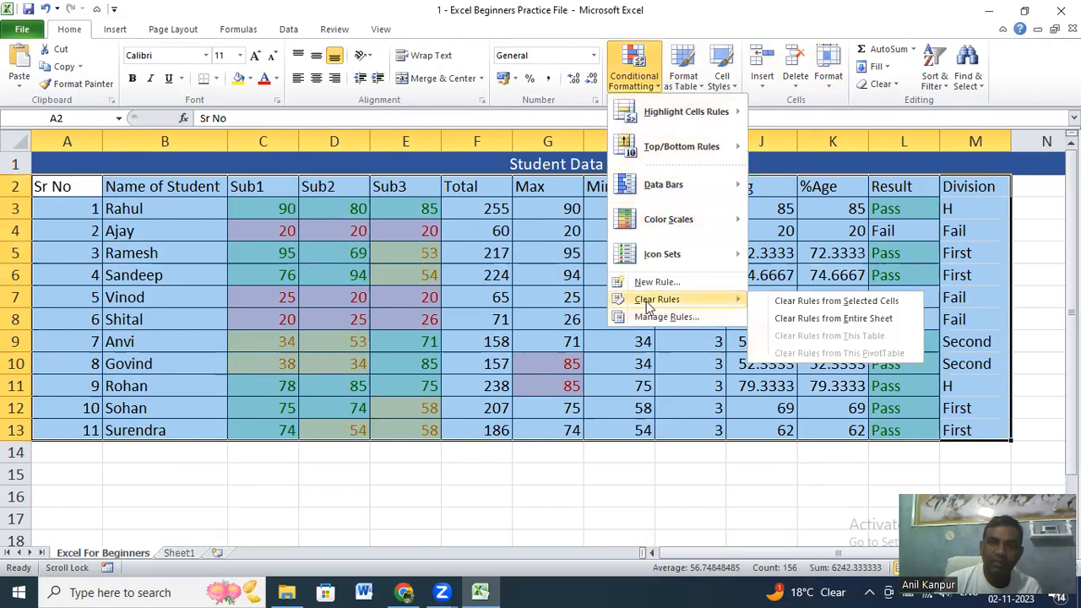
{"action": "left_click", "coordinate": [838, 306]}
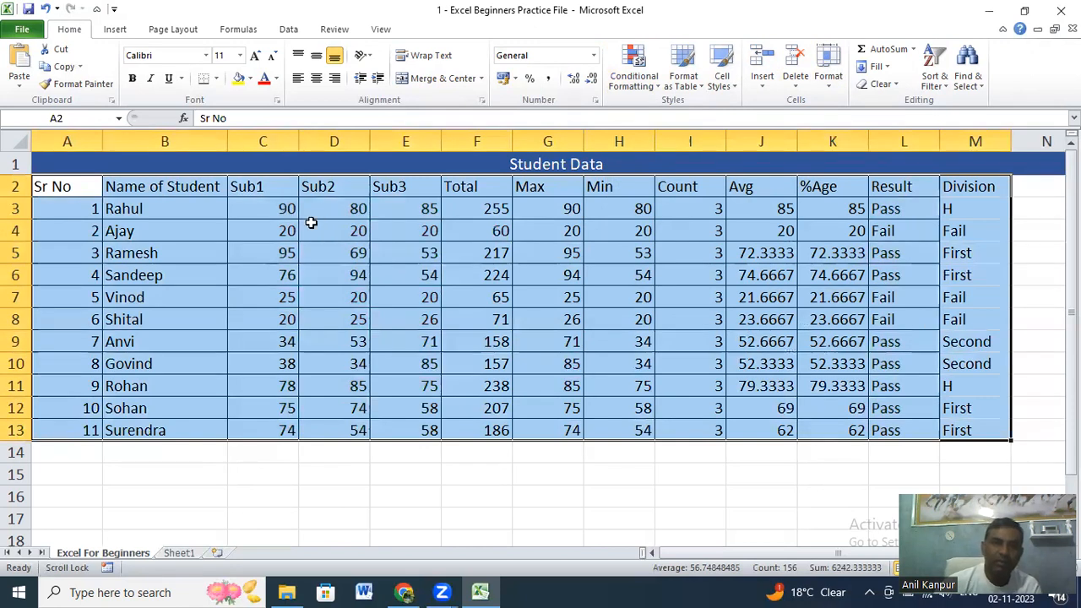
{"action": "left_click", "coordinate": [280, 208]}
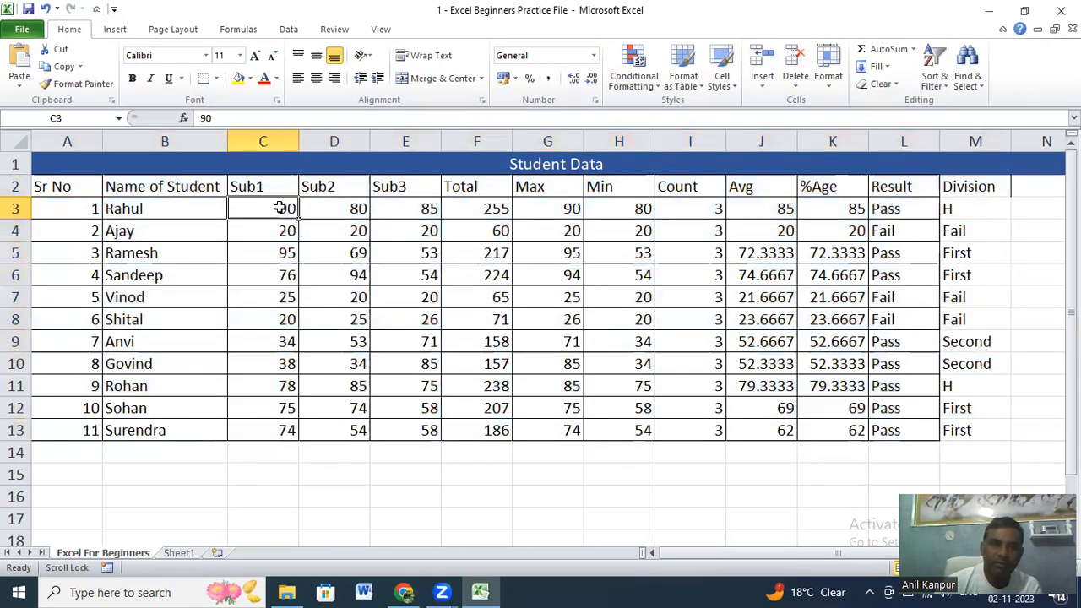
{"action": "left_click", "coordinate": [647, 81]}
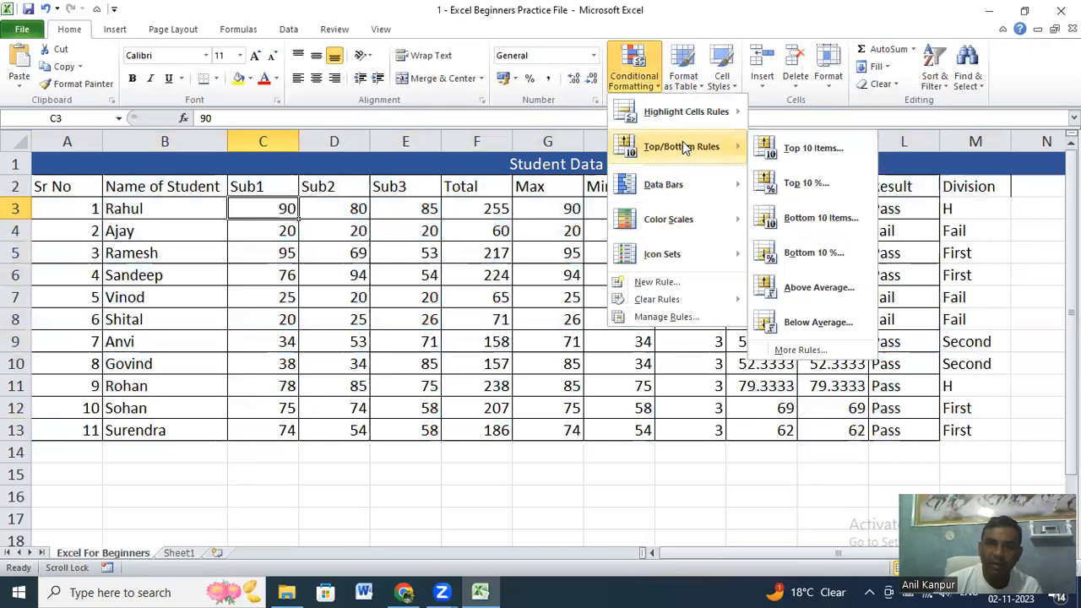
{"action": "left_click", "coordinate": [268, 245]}
Add a Top 10 Items rule to the marks in C3:E13 for the top 10 using Green Fill with Dark Green Text
{"action": "left_click_drag", "start_coordinate": [263, 212], "coordinate": [406, 380]}
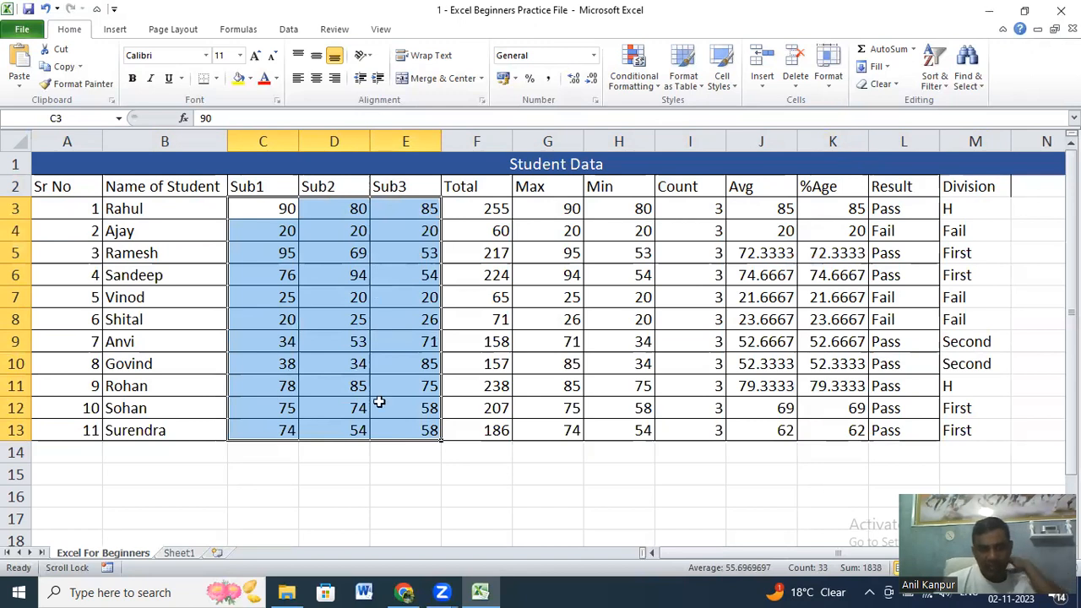
{"action": "left_click", "coordinate": [640, 88]}
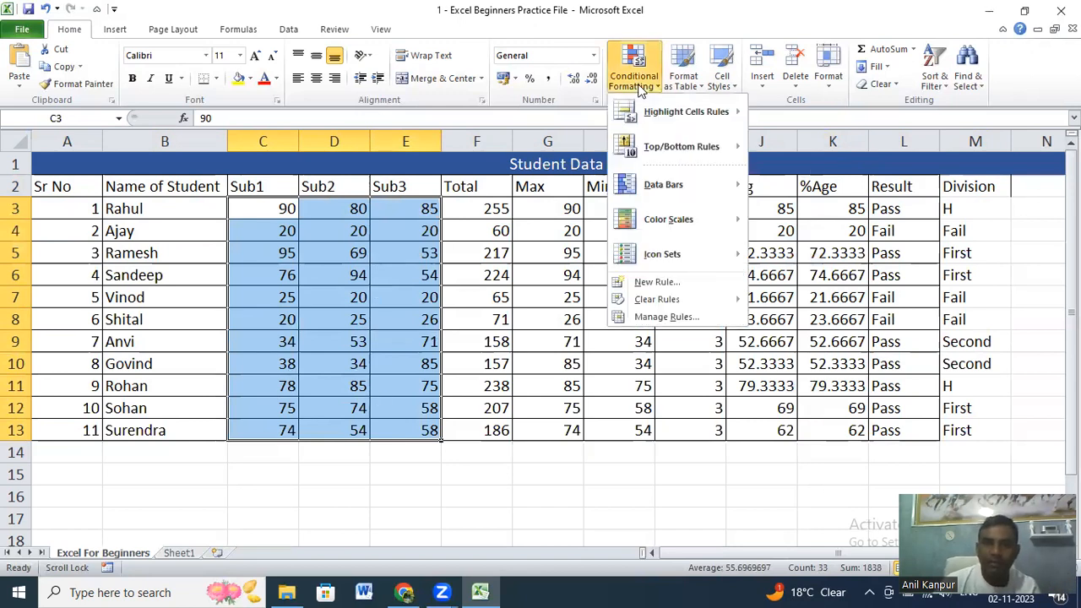
{"action": "mouse_move", "coordinate": [688, 157]}
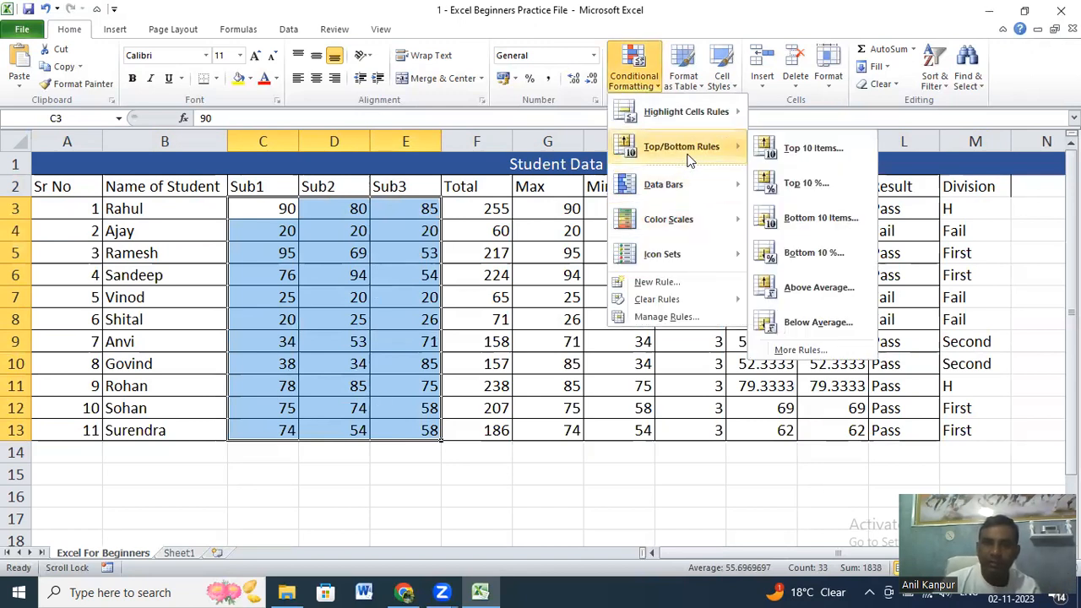
{"action": "left_click", "coordinate": [818, 148]}
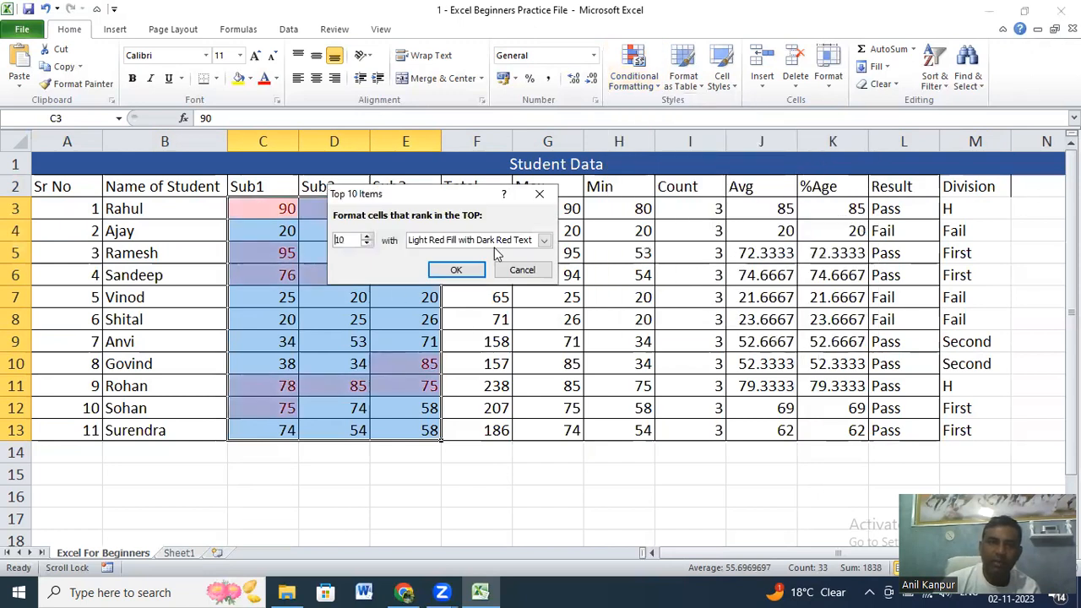
{"action": "left_click", "coordinate": [544, 239]}
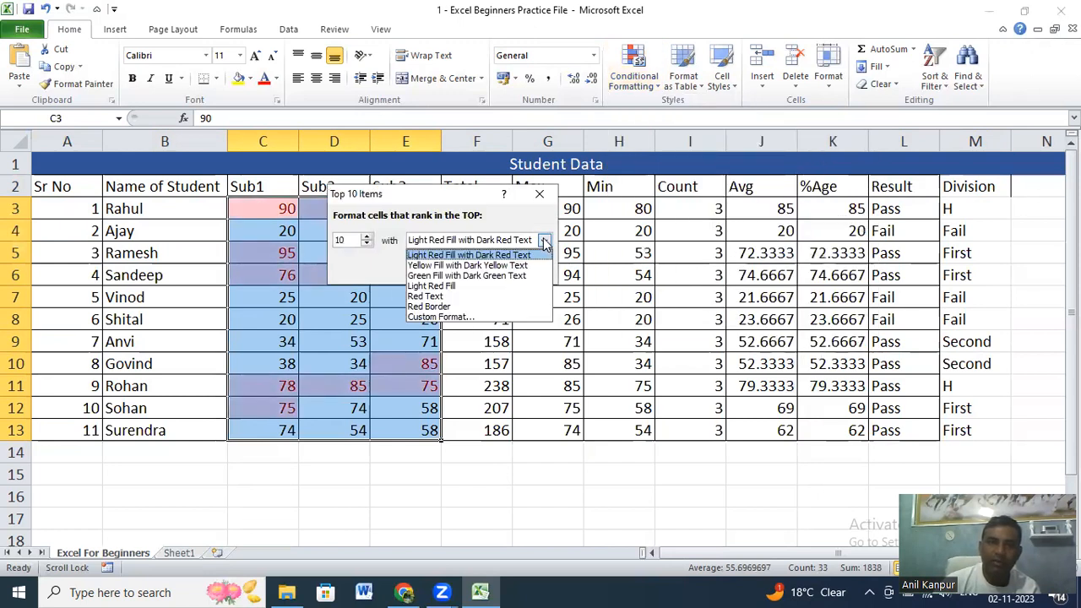
{"action": "left_click", "coordinate": [462, 276]}
{"action": "left_click", "coordinate": [454, 270]}
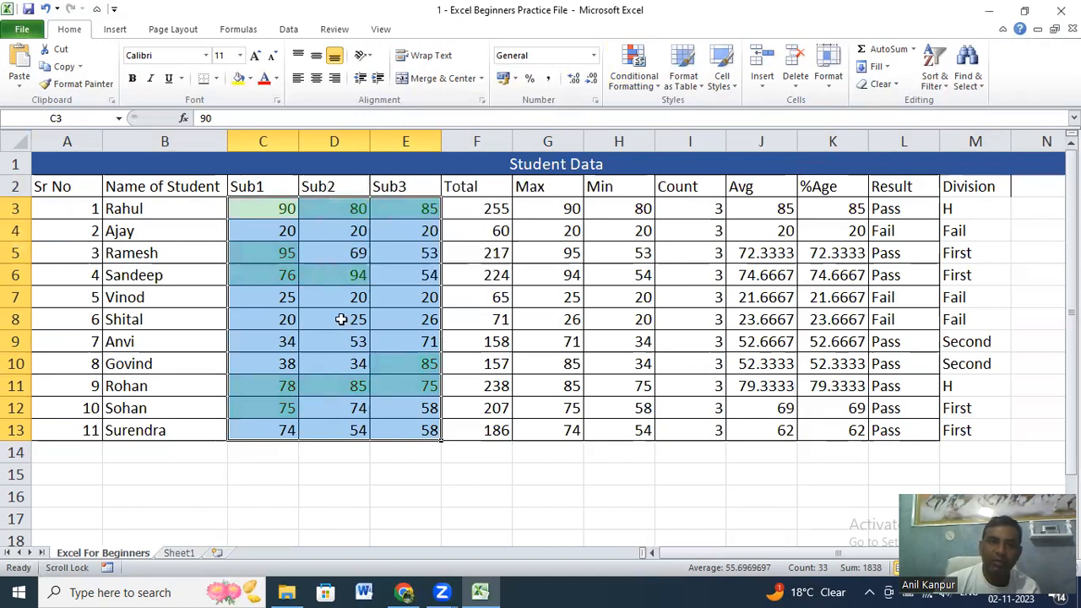
{"action": "left_click", "coordinate": [322, 272]}
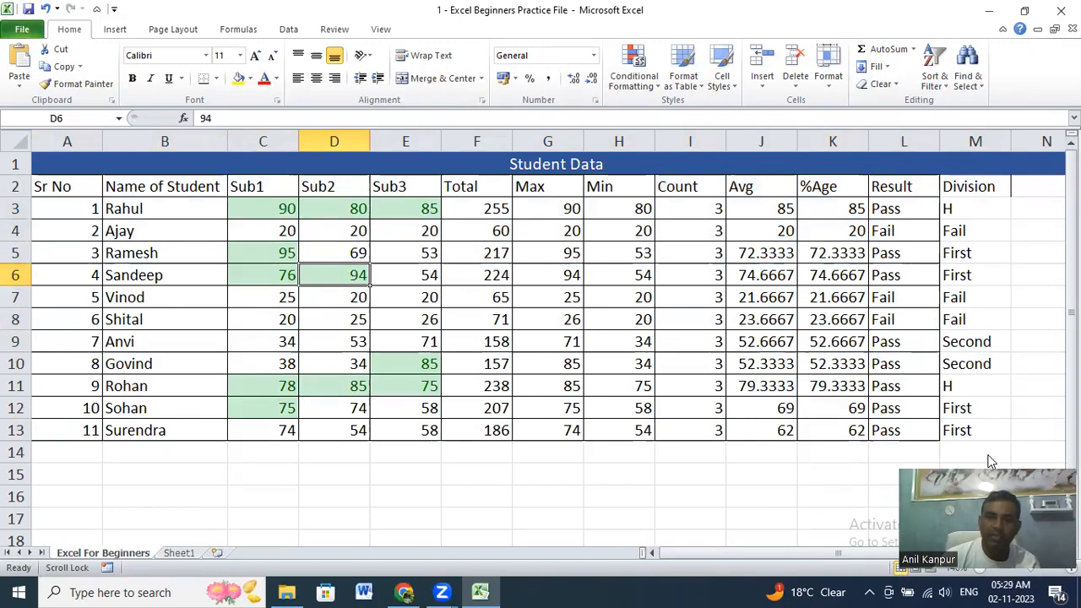
Add a Top 10% rule to the marks in C3:E13 using Yellow Fill with Dark Yellow Text
{"action": "left_click_drag", "start_coordinate": [261, 211], "coordinate": [425, 429]}
{"action": "left_click", "coordinate": [640, 91]}
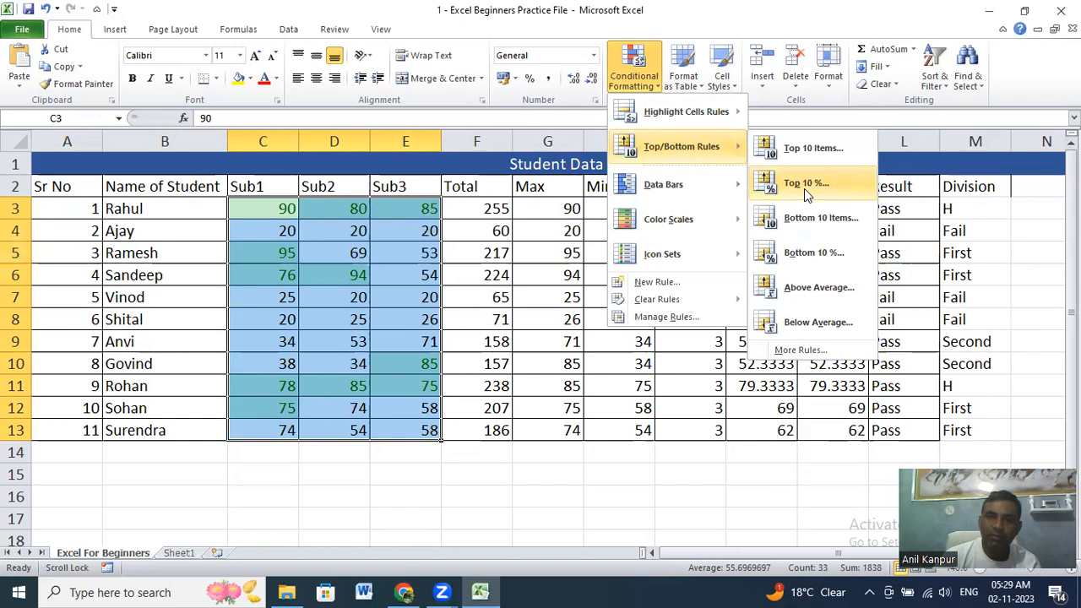
{"action": "left_click", "coordinate": [805, 184]}
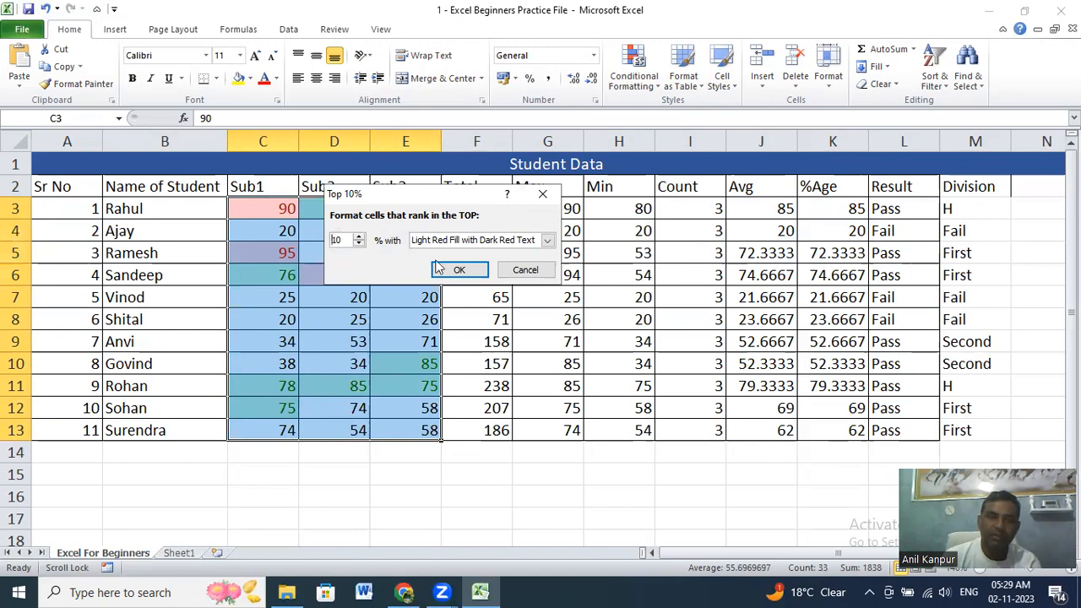
{"action": "left_click", "coordinate": [547, 242]}
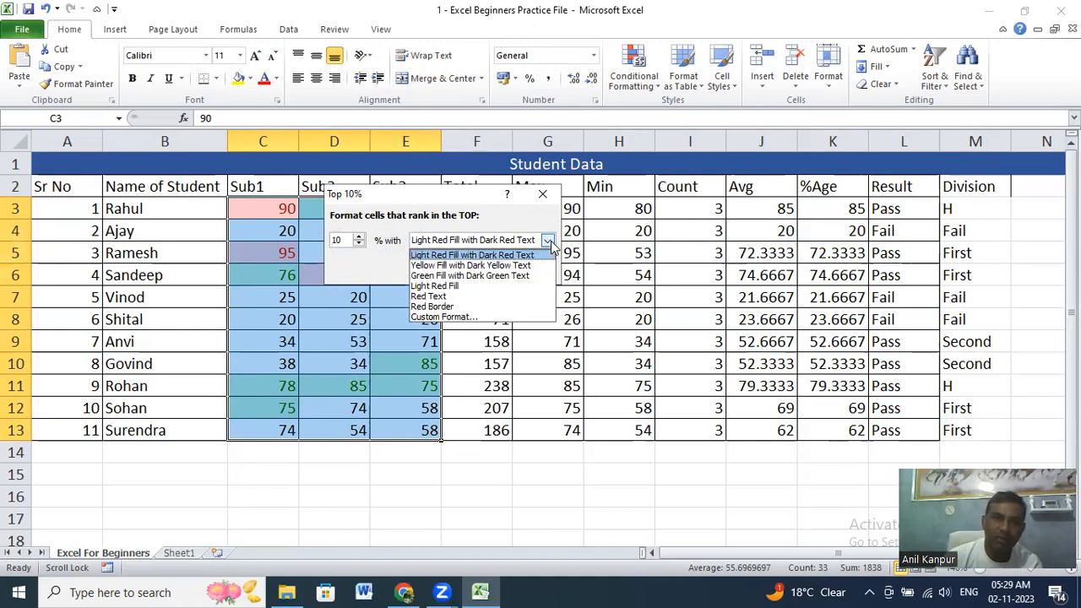
{"action": "left_click", "coordinate": [466, 265]}
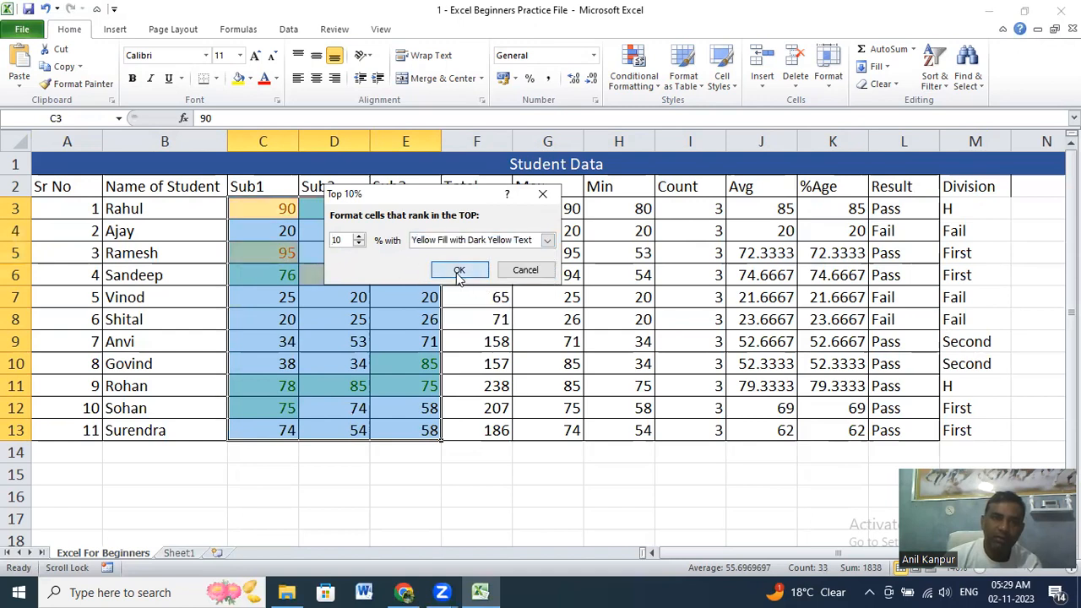
{"action": "left_click", "coordinate": [459, 272]}
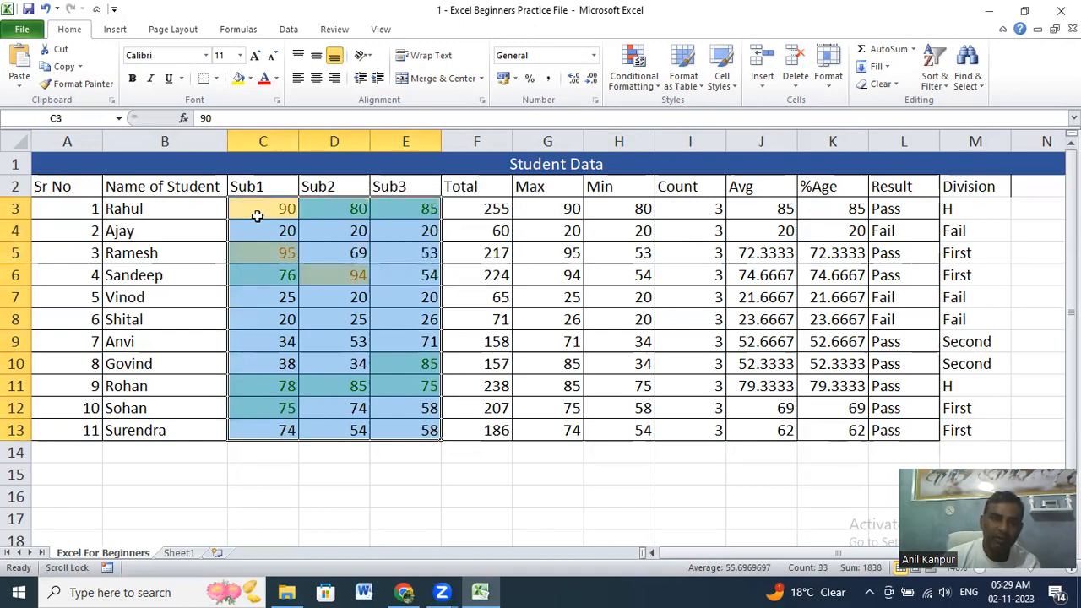
{"action": "left_click", "coordinate": [258, 216]}
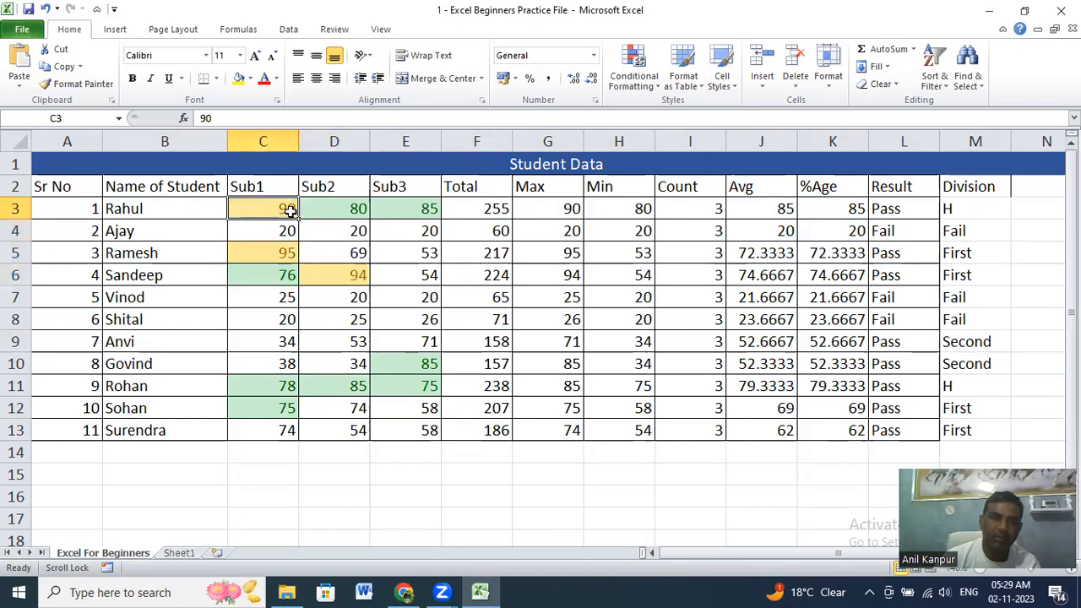
Add a Bottom 10 Items rule to the marks in C3:E13 for the bottom 10 using Light Red Fill with Dark Red Text
{"action": "left_click_drag", "start_coordinate": [275, 206], "coordinate": [418, 430]}
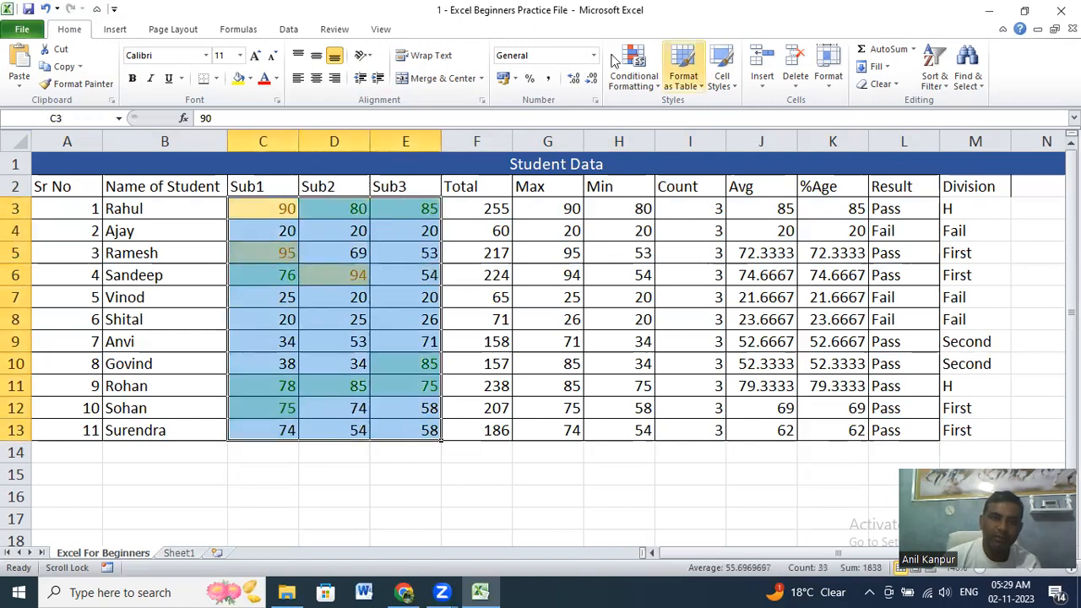
{"action": "left_click", "coordinate": [628, 91]}
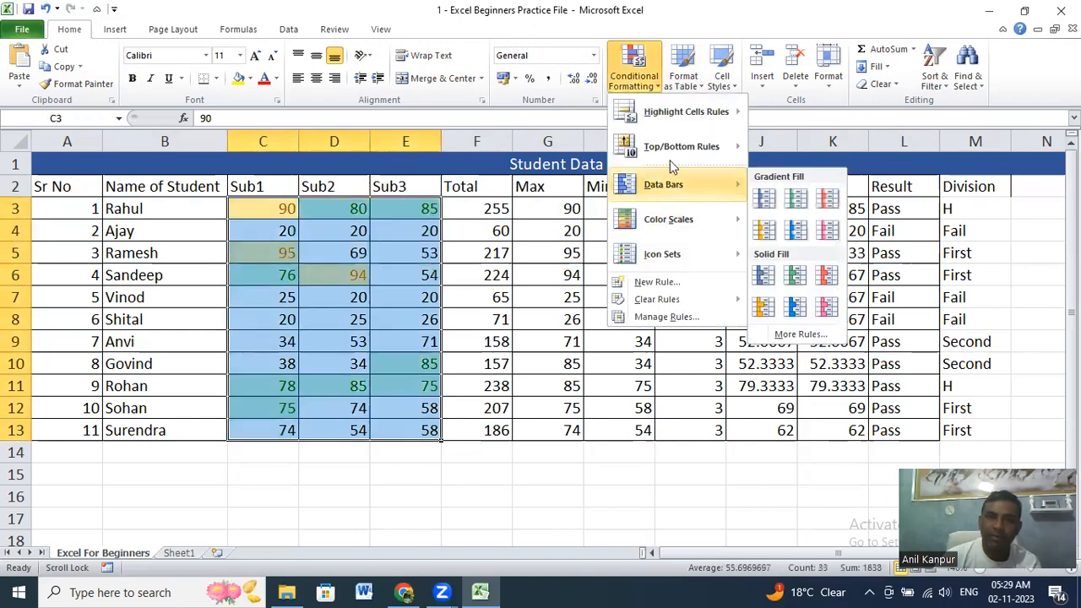
{"action": "mouse_move", "coordinate": [668, 149]}
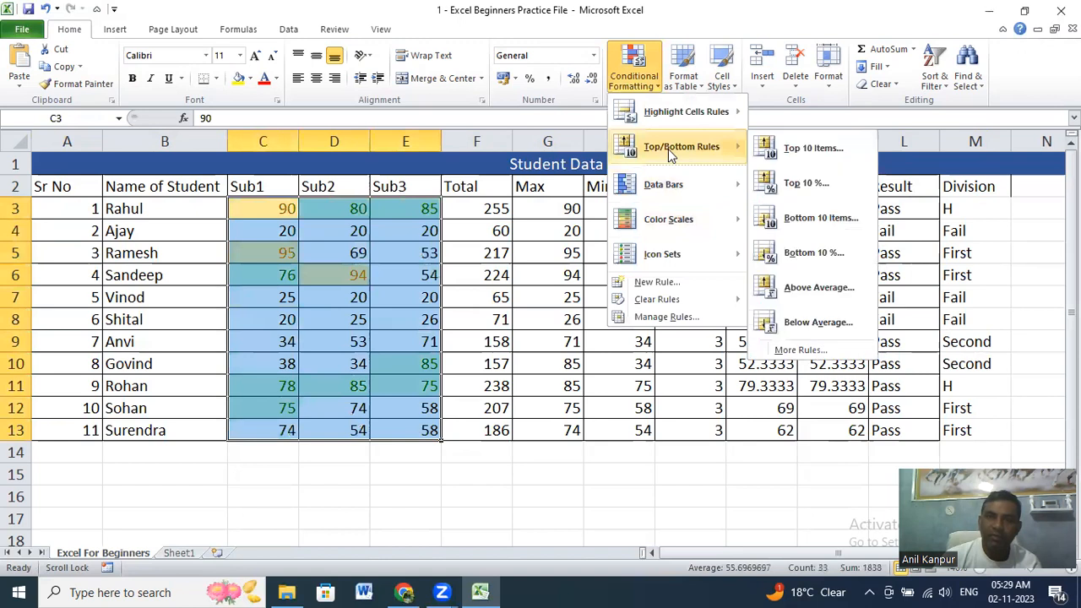
{"action": "left_click", "coordinate": [809, 219]}
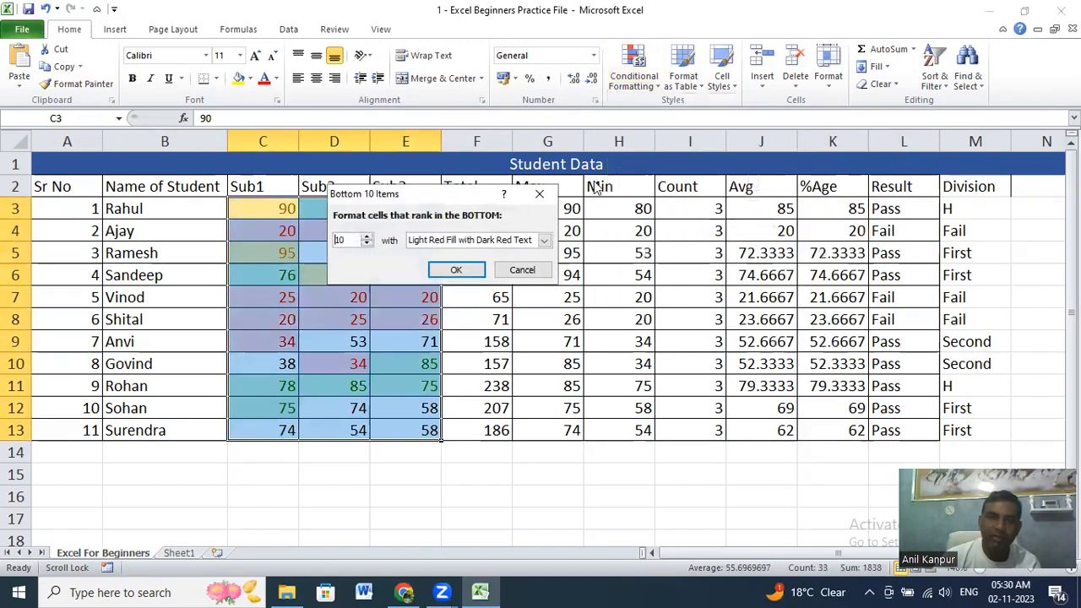
{"action": "left_click", "coordinate": [543, 242]}
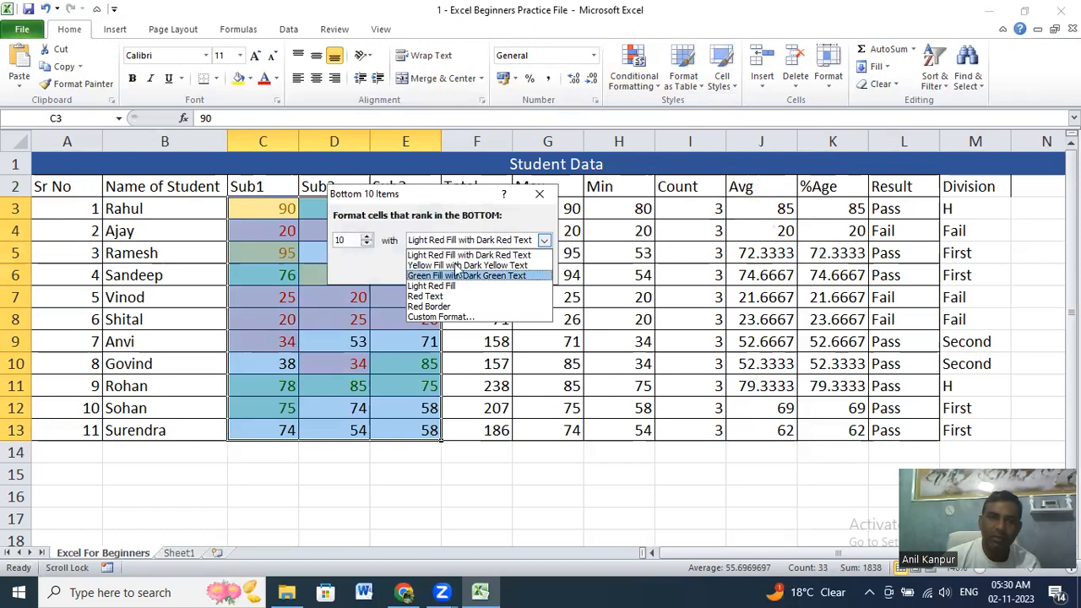
{"action": "left_click", "coordinate": [523, 335]}
{"action": "left_click", "coordinate": [456, 269]}
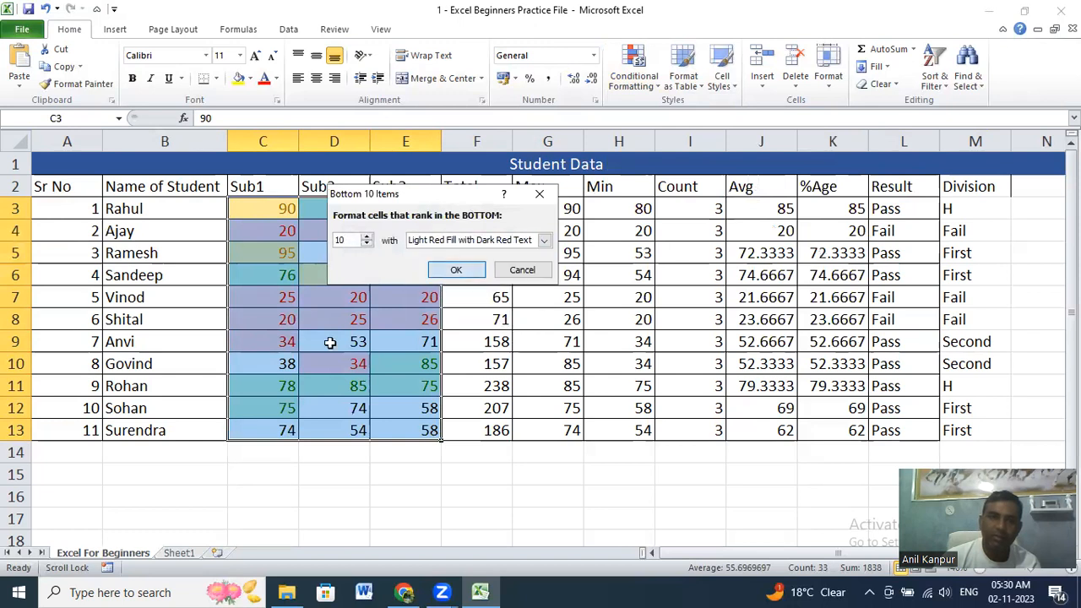
{"action": "left_click", "coordinate": [323, 303]}
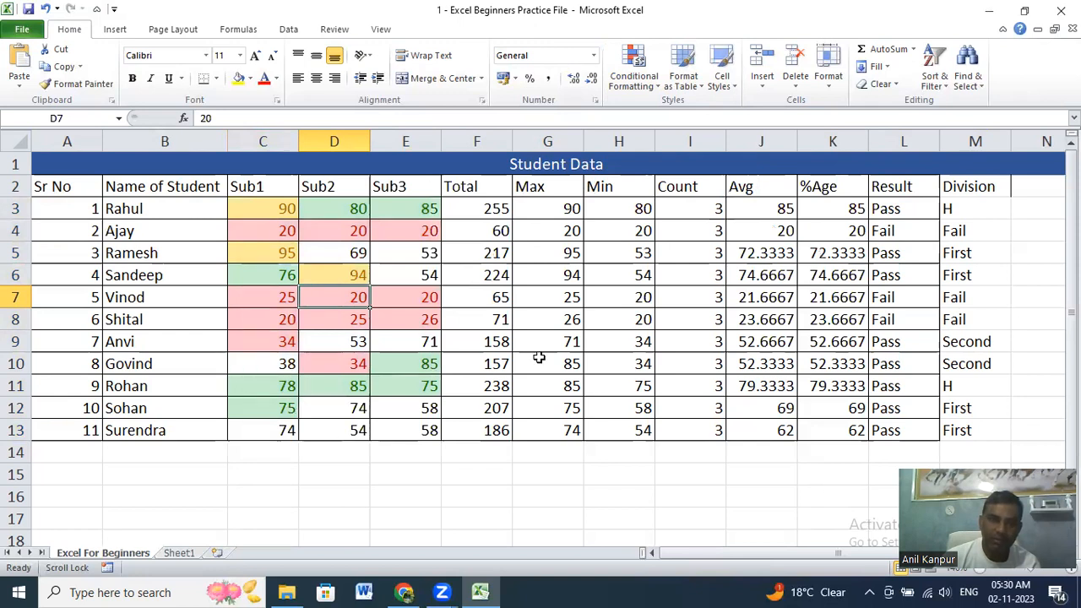
Clear the conditional formatting rules from the marks in C3:E13
{"action": "left_click_drag", "start_coordinate": [251, 207], "coordinate": [420, 427]}
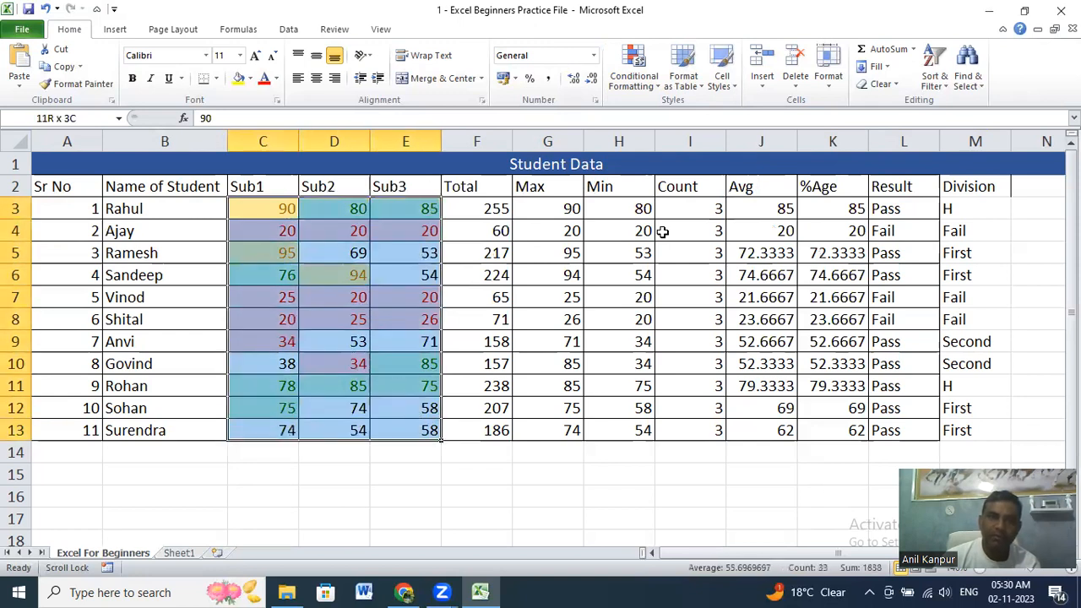
{"action": "left_click", "coordinate": [641, 83]}
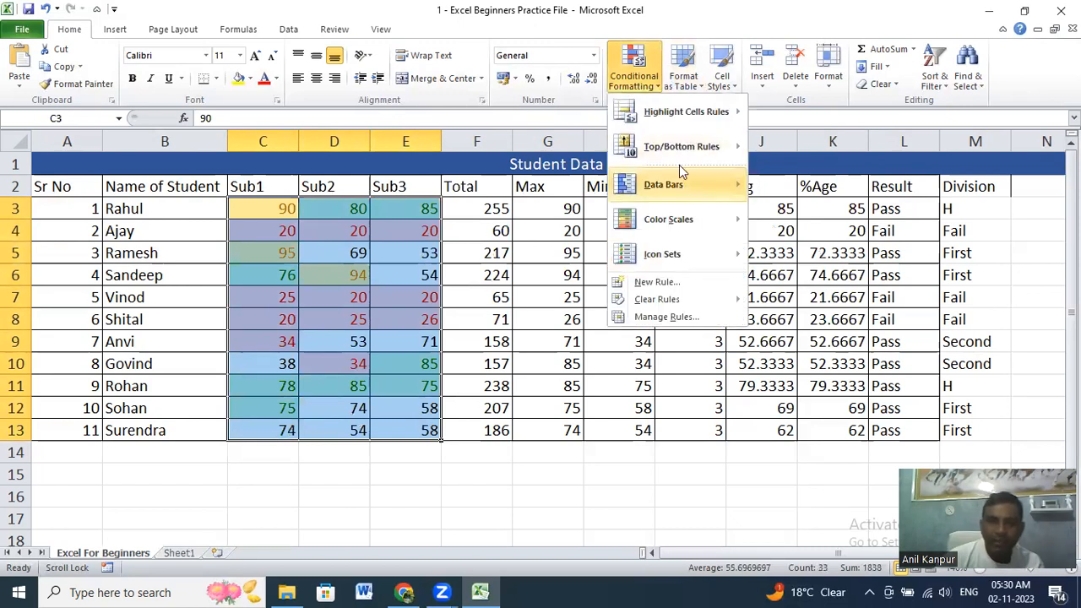
{"action": "mouse_move", "coordinate": [680, 147]}
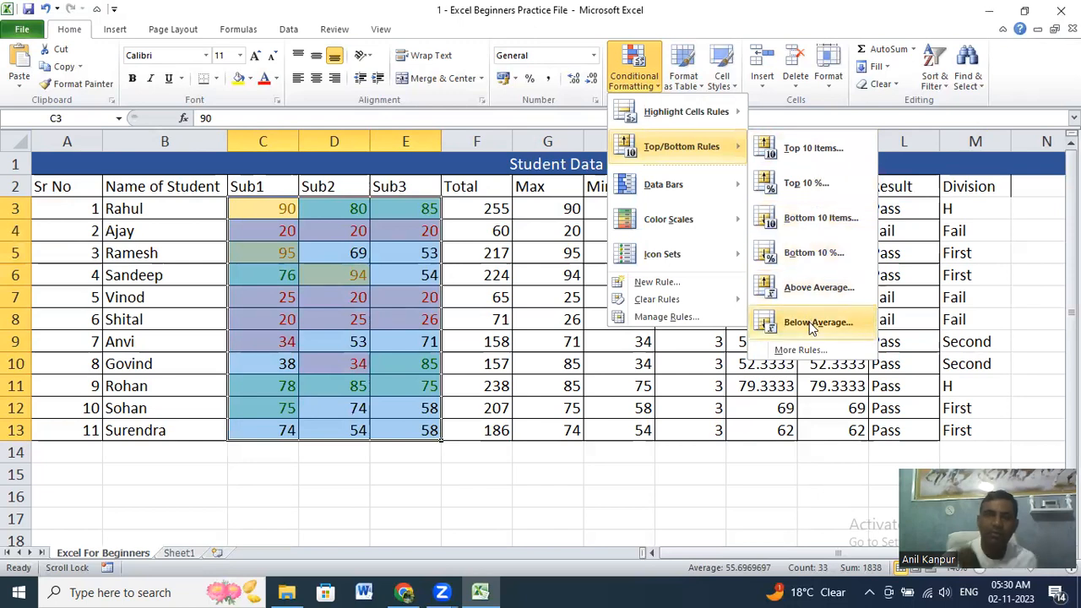
{"action": "mouse_move", "coordinate": [680, 181]}
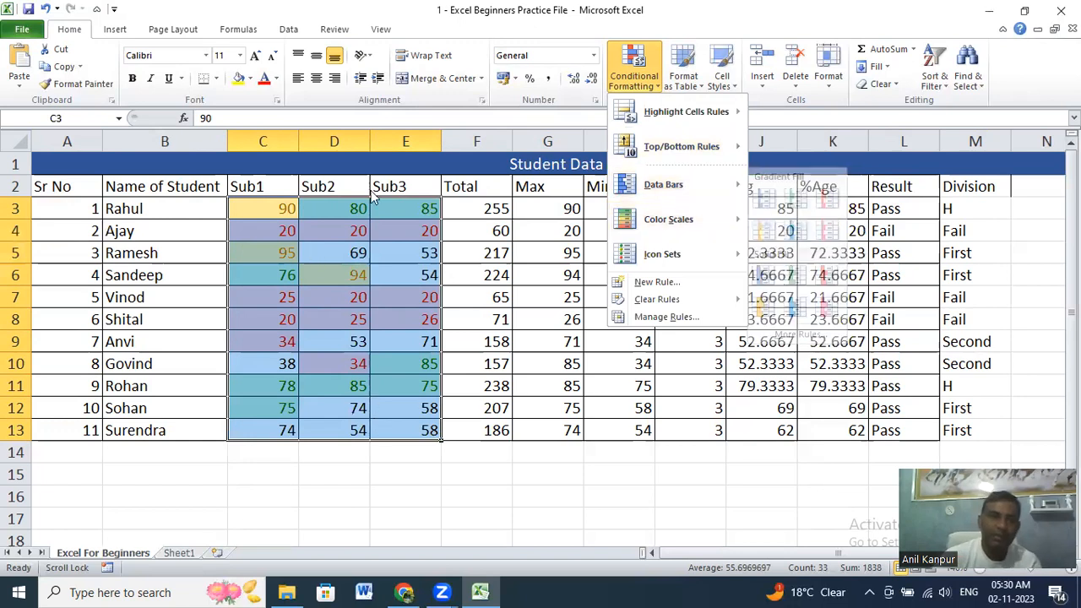
{"action": "left_click", "coordinate": [743, 17]}
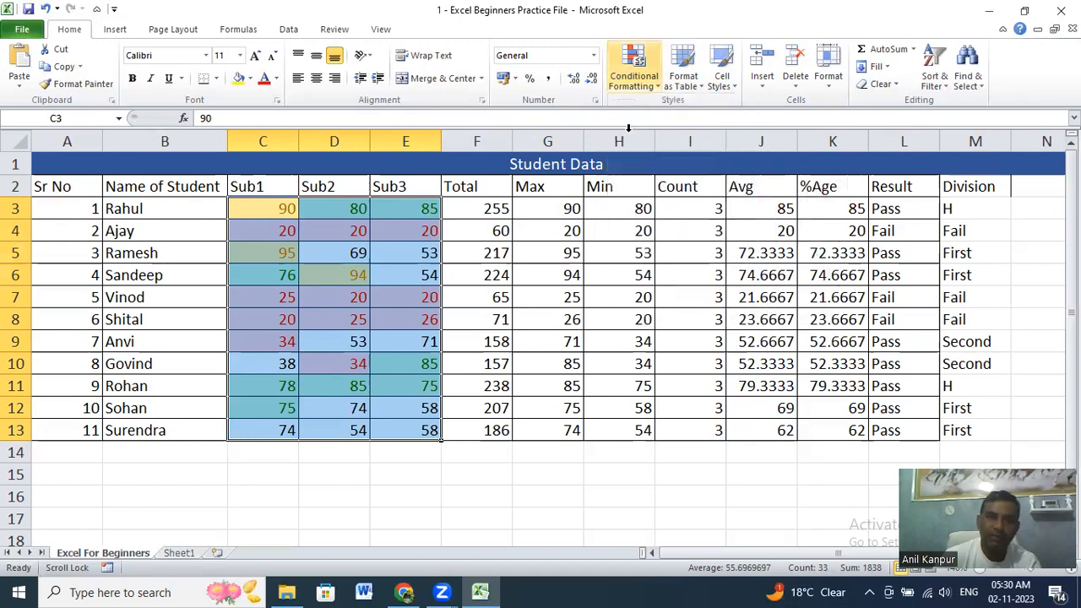
{"action": "left_click", "coordinate": [634, 68]}
{"action": "mouse_move", "coordinate": [667, 302]}
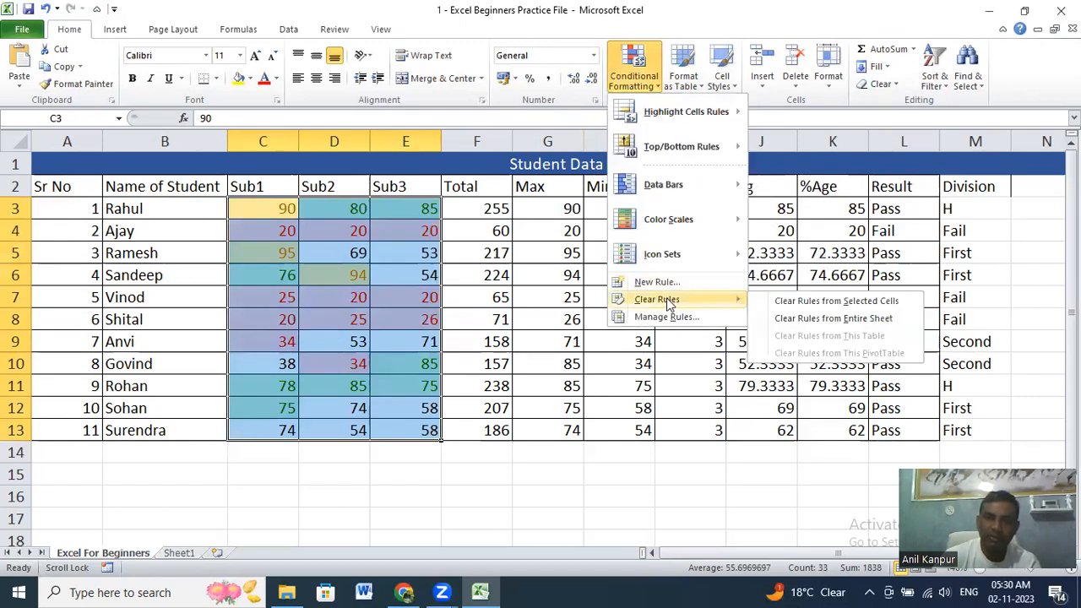
{"action": "left_click", "coordinate": [813, 300]}
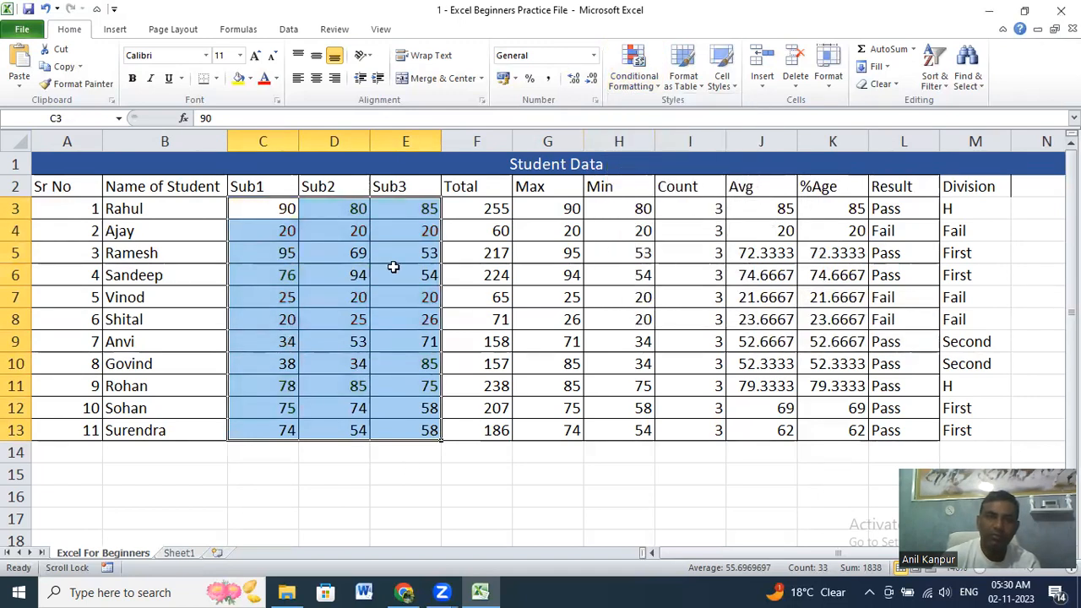
Apply the gradient-fill Blue Data Bar conditional formatting to the marks in C3:E13
{"action": "left_click", "coordinate": [634, 71]}
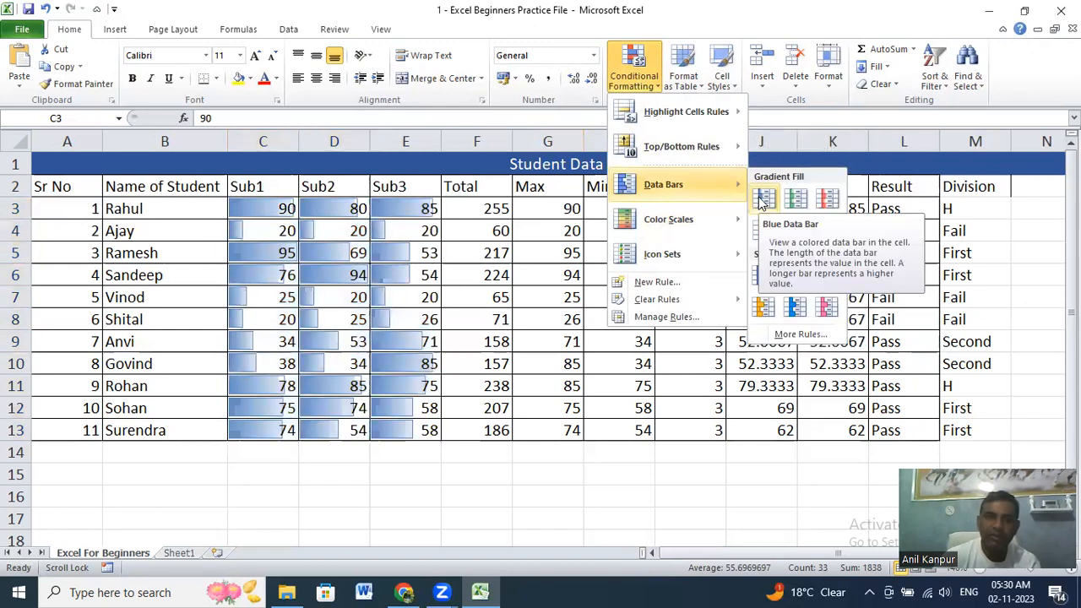
{"action": "left_click", "coordinate": [763, 200]}
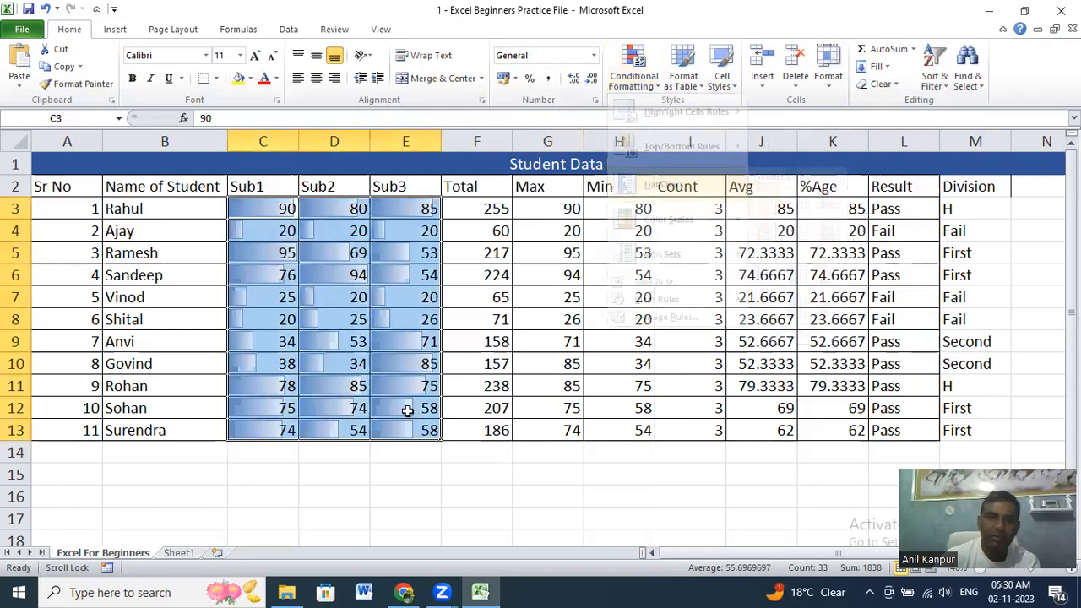
{"action": "left_click", "coordinate": [245, 217]}
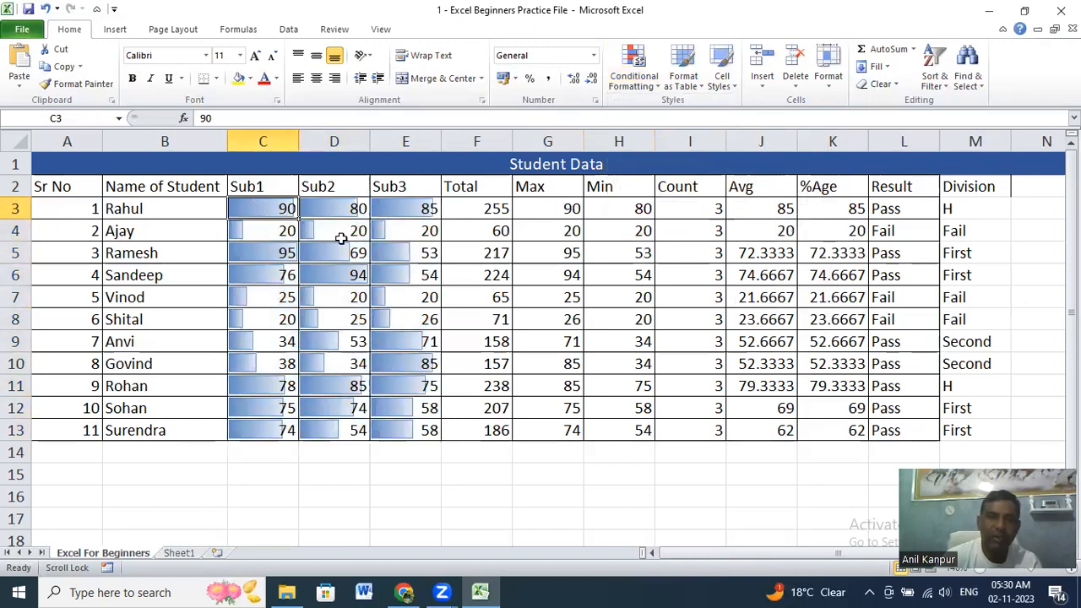
Set the second student's Sub1 mark in C4 to 50
{"action": "left_click", "coordinate": [264, 232]}
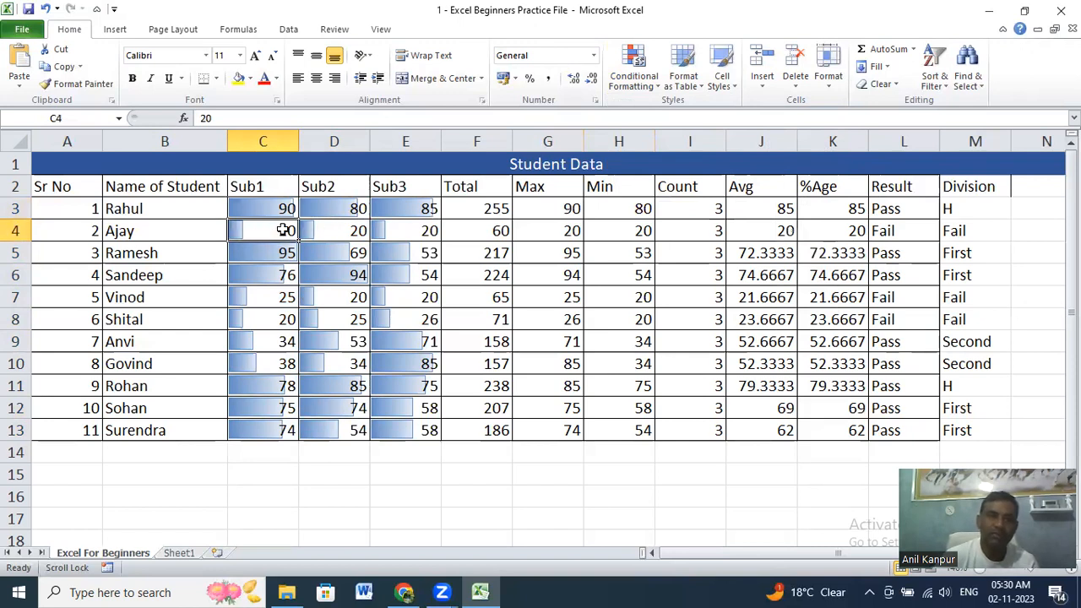
{"action": "type", "text": "50"}
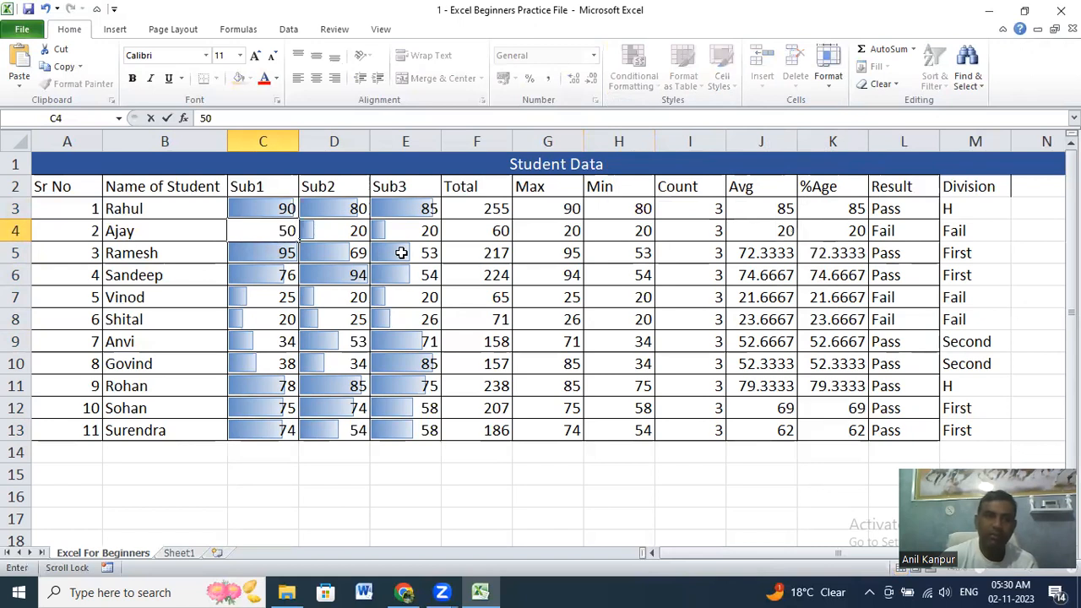
{"action": "key", "text": "Return"}
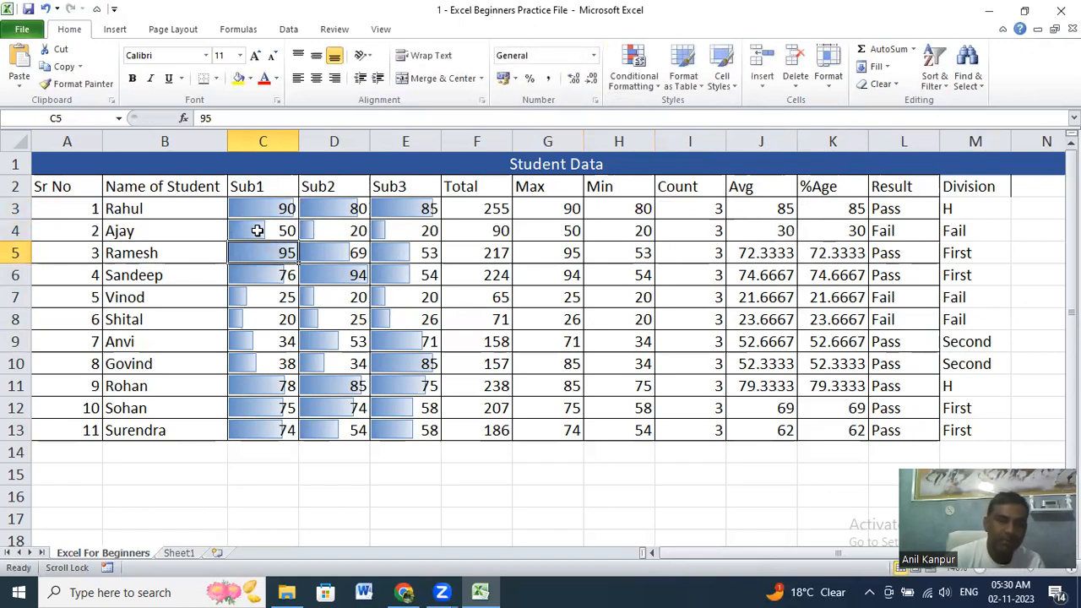
Remove the data bars from C3:E13 by clearing the rules of the selected cells
{"action": "left_click_drag", "start_coordinate": [246, 210], "coordinate": [426, 430]}
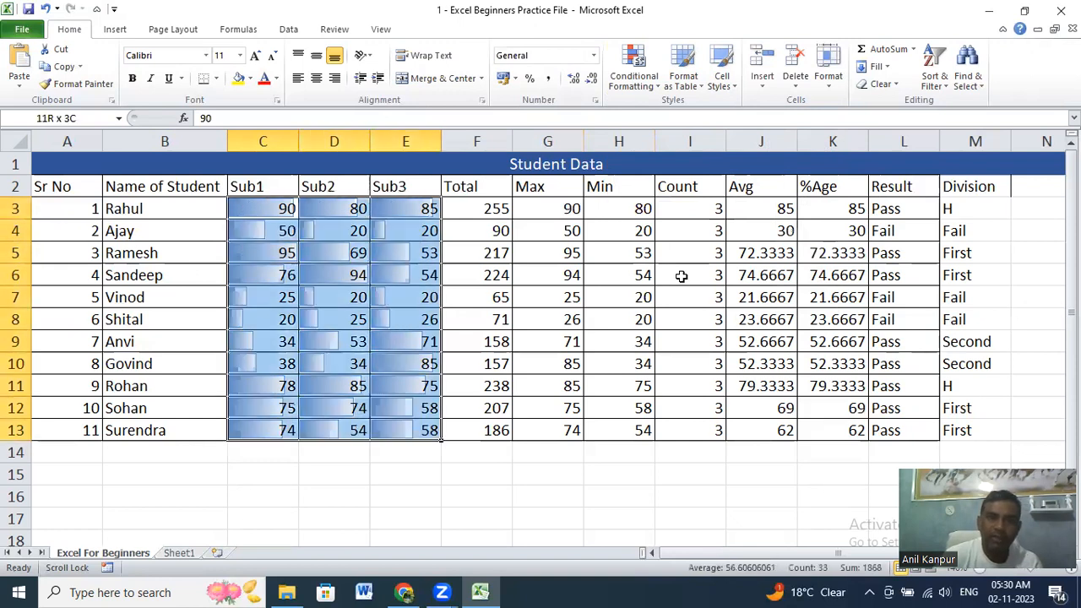
{"action": "left_click", "coordinate": [650, 85]}
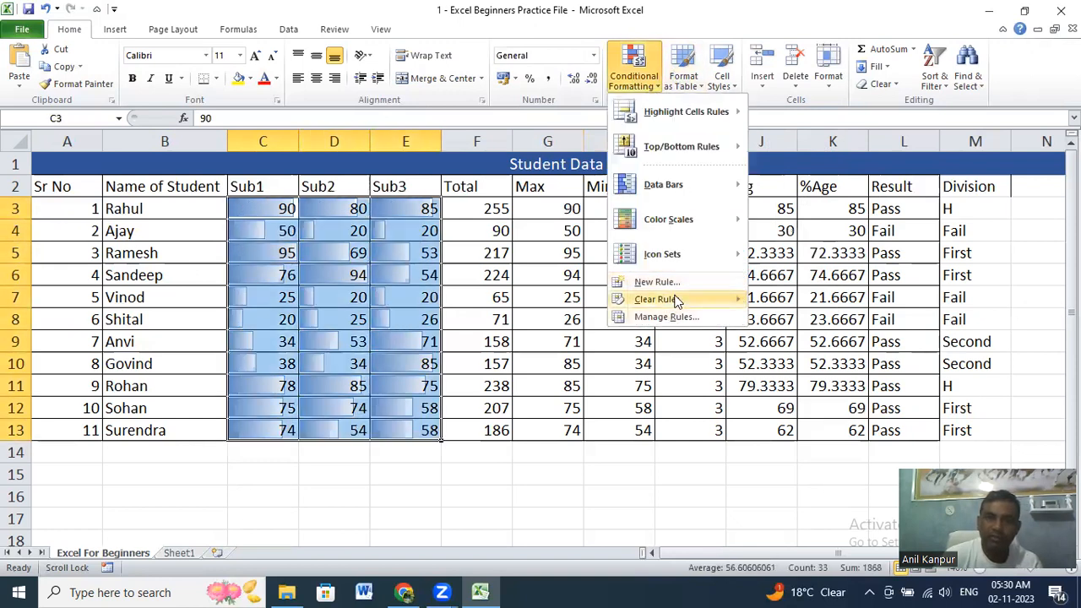
{"action": "mouse_move", "coordinate": [676, 301]}
{"action": "left_click", "coordinate": [845, 302]}
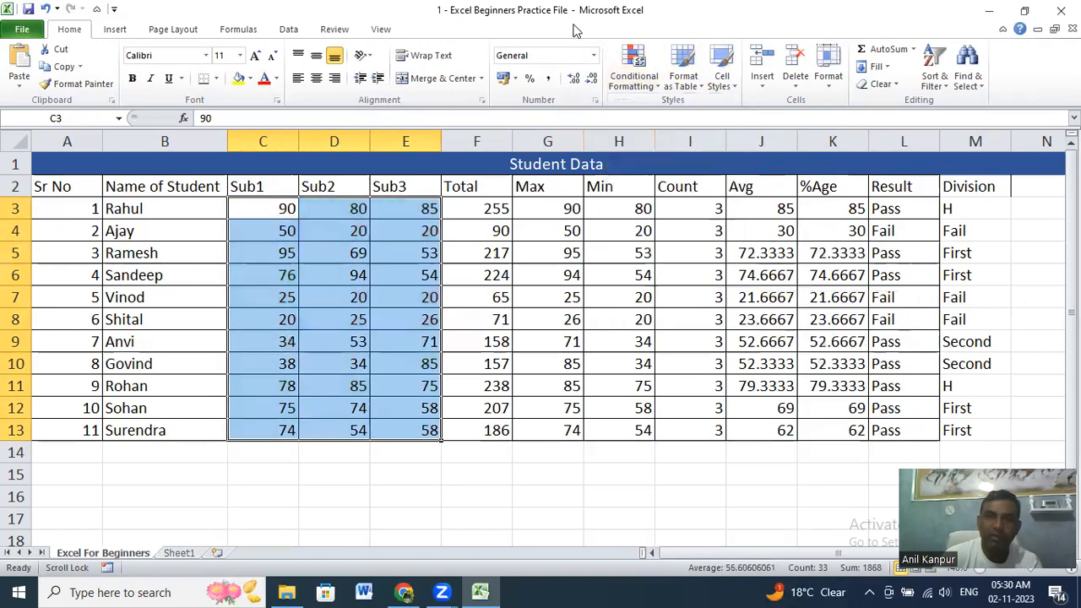
Apply the signal-bar Ratings icon set to the marks in C3:E13
{"action": "left_click", "coordinate": [635, 76]}
{"action": "mouse_move", "coordinate": [680, 198]}
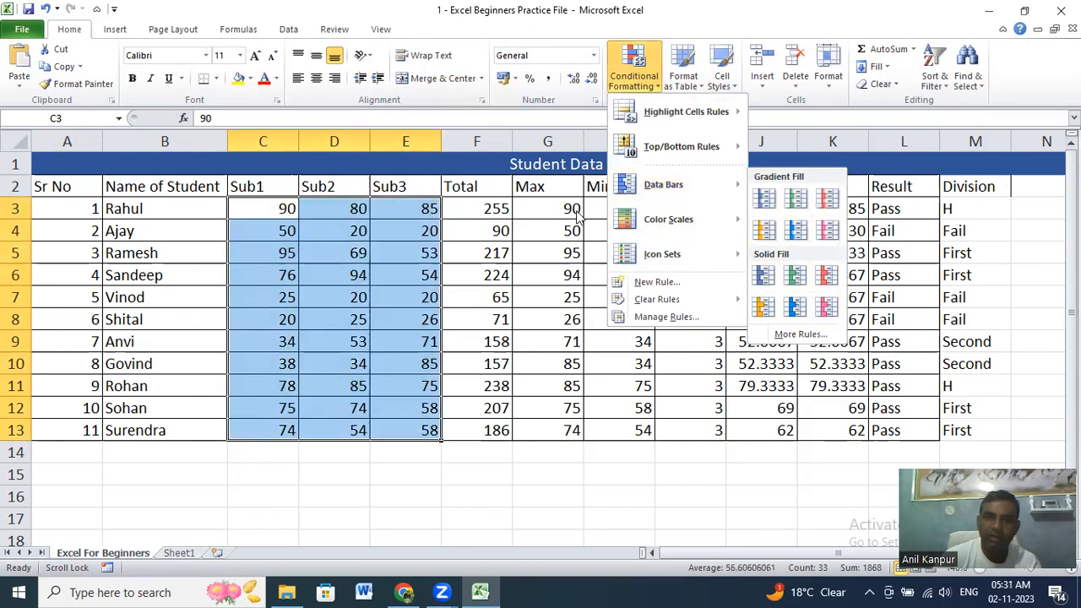
{"action": "mouse_move", "coordinate": [681, 218]}
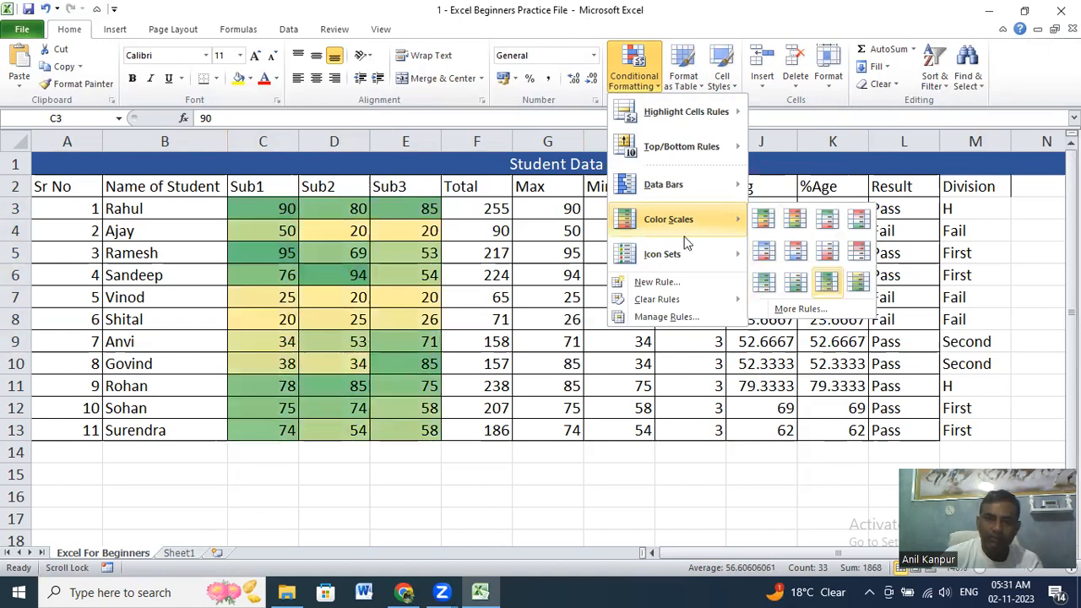
{"action": "mouse_move", "coordinate": [667, 258]}
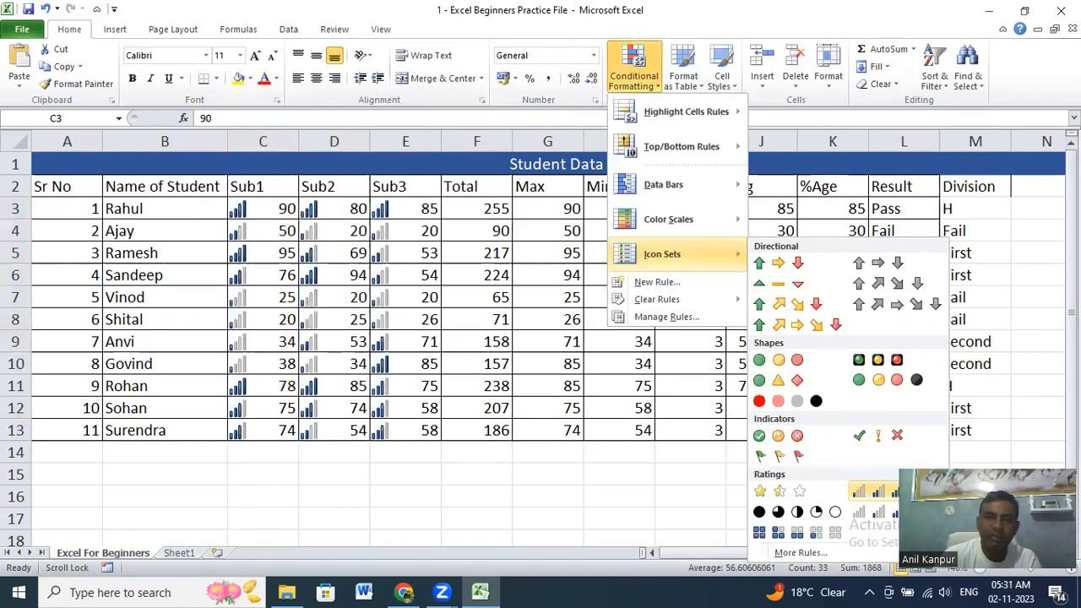
{"action": "left_click", "coordinate": [265, 225]}
{"action": "left_click", "coordinate": [264, 231]}
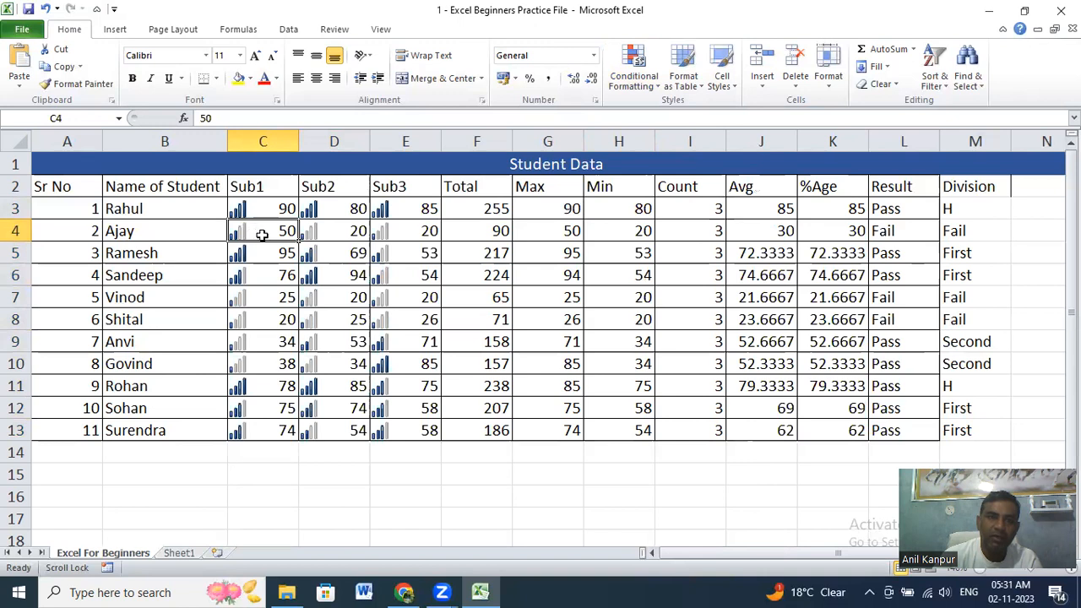
Set the second student's Sub2 mark in D4 to 60 and Sub3 mark in E4 to 45
{"action": "left_click", "coordinate": [340, 230]}
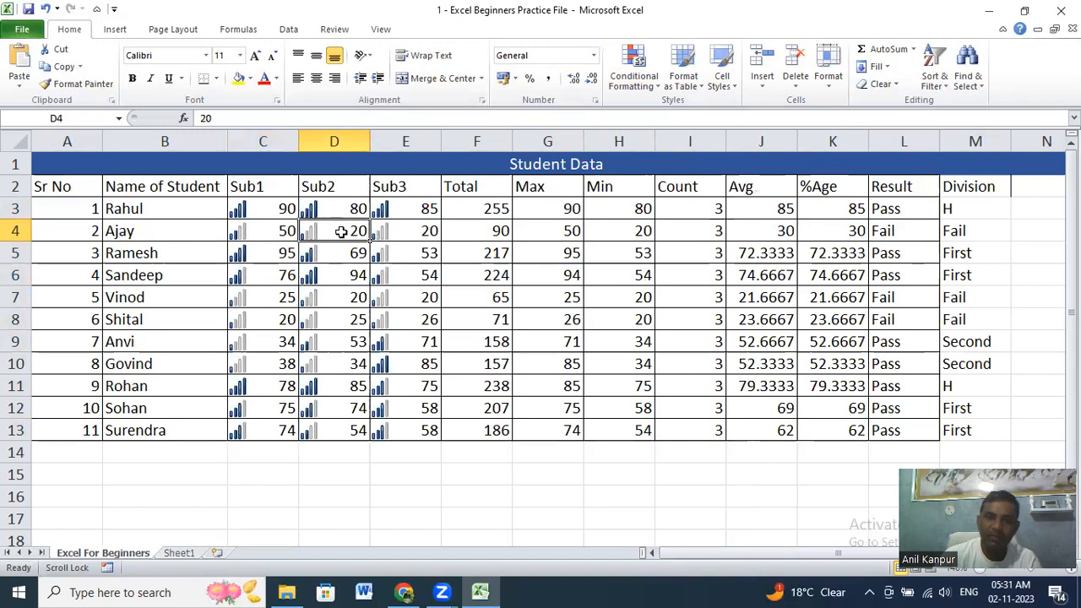
{"action": "type", "text": "60"}
{"action": "key", "text": "Return"}
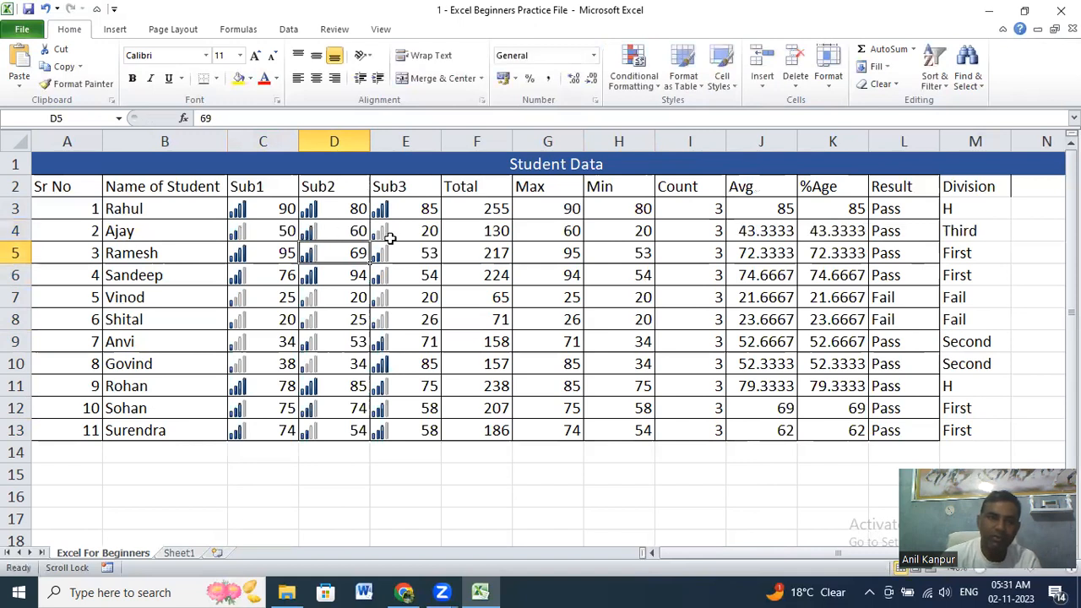
{"action": "left_click", "coordinate": [421, 233]}
{"action": "type", "text": "45"}
{"action": "key", "text": "Return"}
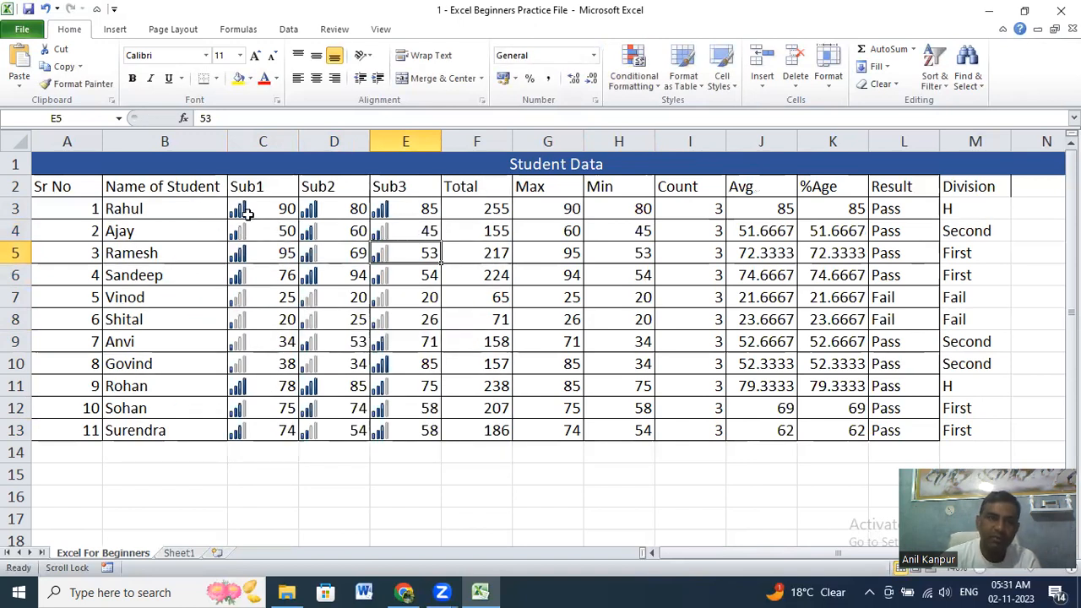
Remove the icon set from C3:E13 by clearing the rules of the selected cells
{"action": "left_click_drag", "start_coordinate": [239, 208], "coordinate": [432, 430]}
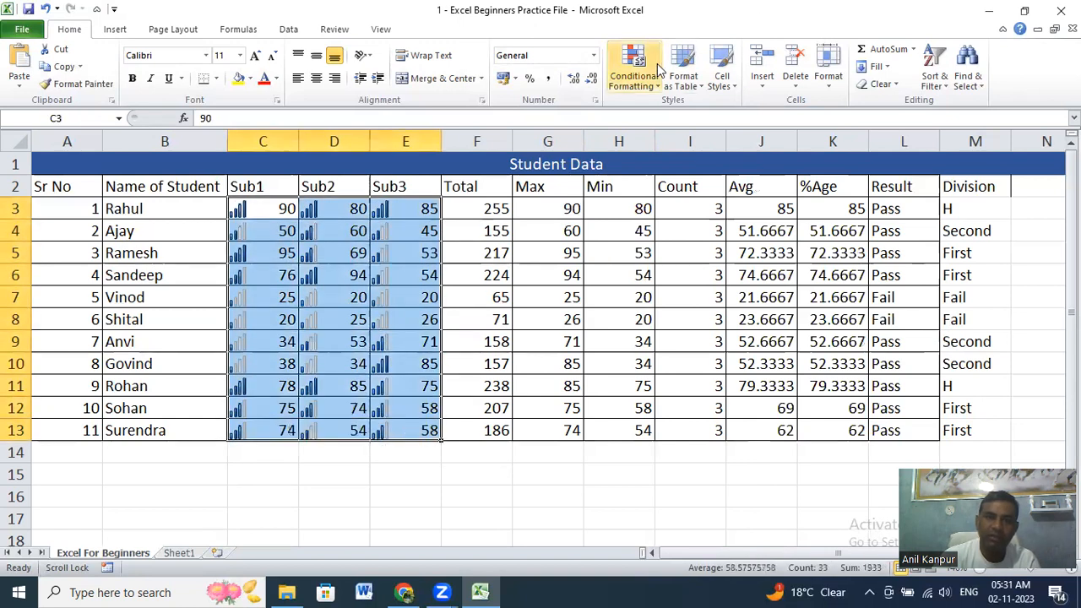
{"action": "left_click", "coordinate": [640, 82]}
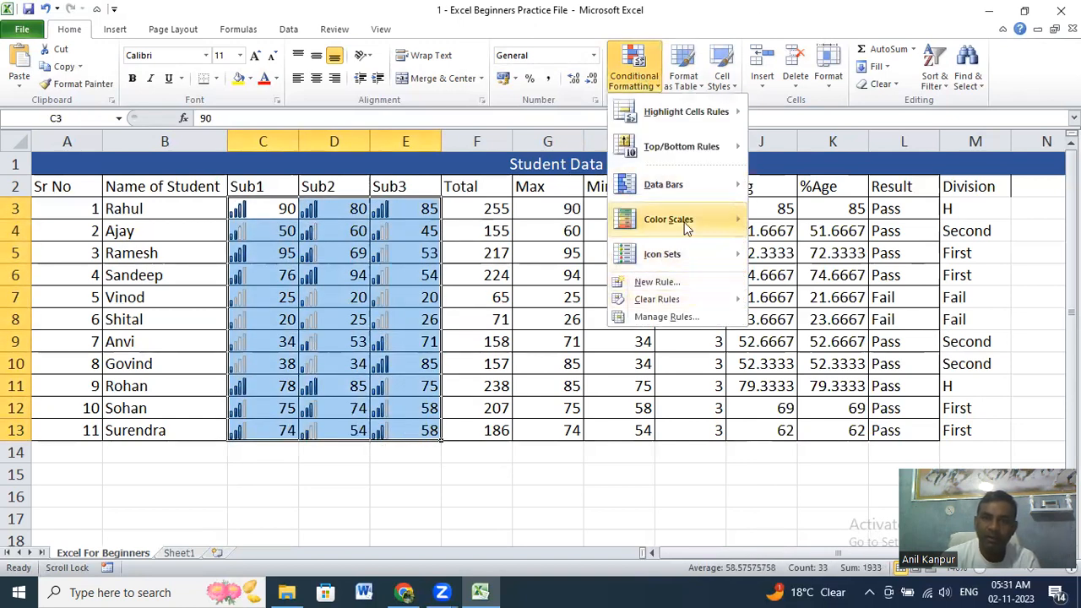
{"action": "mouse_move", "coordinate": [696, 258]}
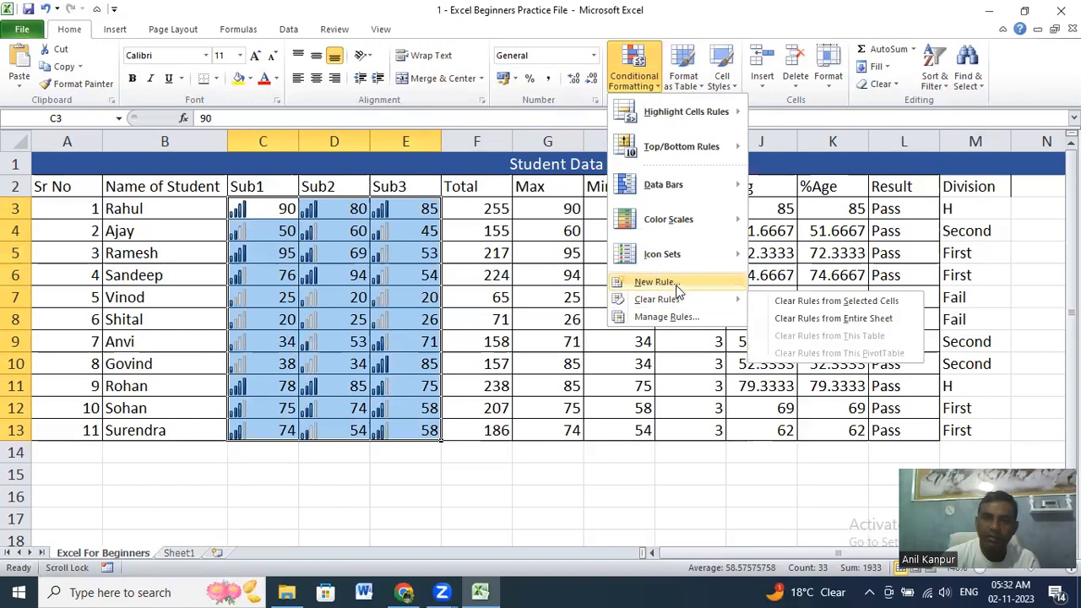
{"action": "mouse_move", "coordinate": [674, 304]}
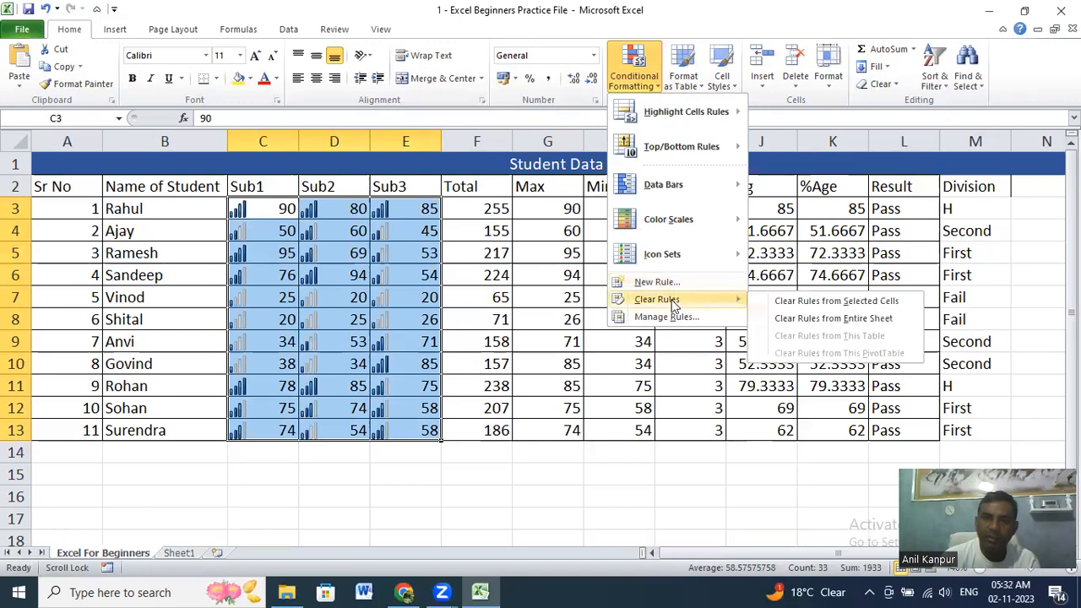
{"action": "left_click", "coordinate": [814, 306]}
{"action": "left_click", "coordinate": [639, 91]}
{"action": "mouse_move", "coordinate": [661, 116]}
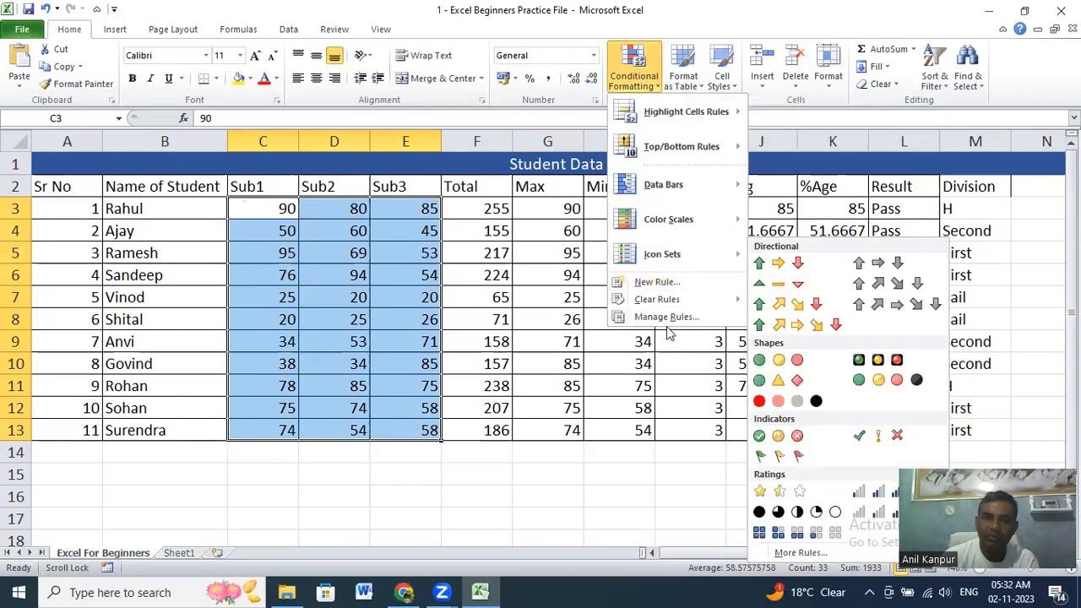
{"action": "left_click", "coordinate": [749, 4]}
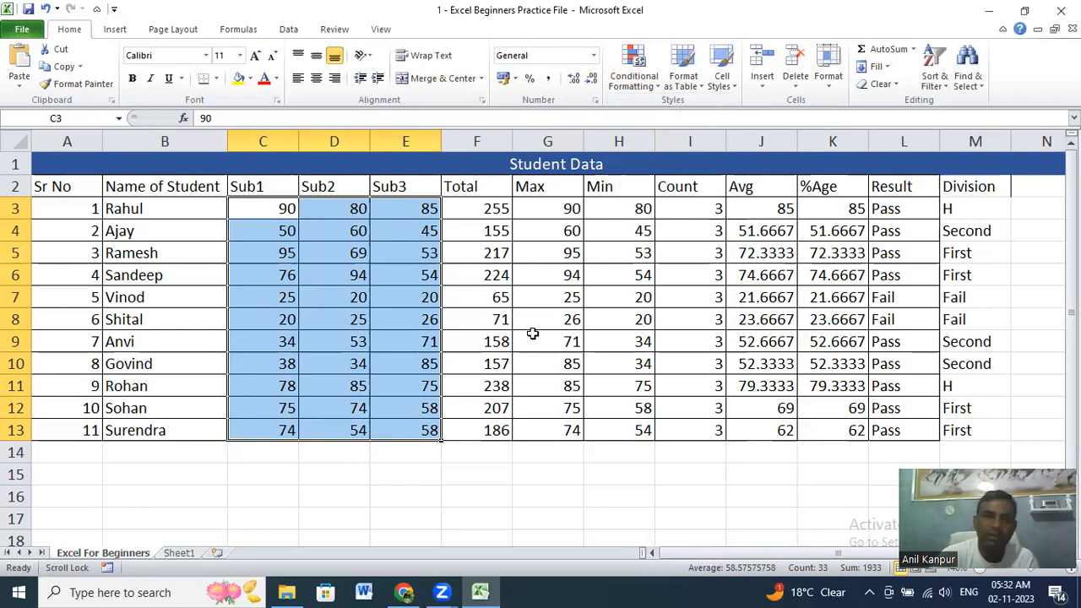
Select the calculated cells F3:M13 from Total to Division
{"action": "left_click", "coordinate": [481, 208]}
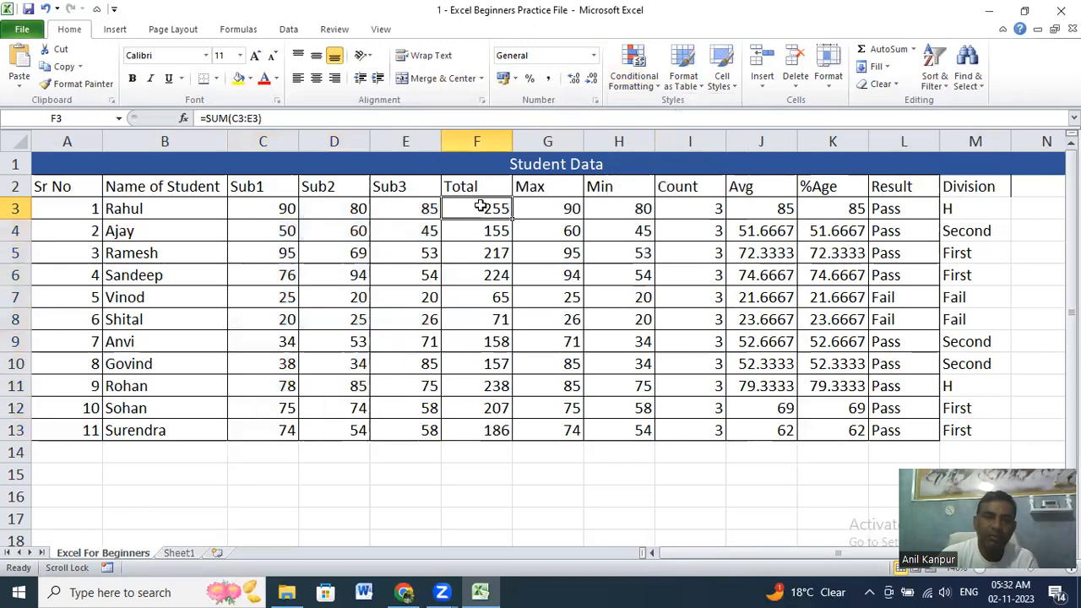
{"action": "left_click_drag", "start_coordinate": [486, 217], "coordinate": [945, 425]}
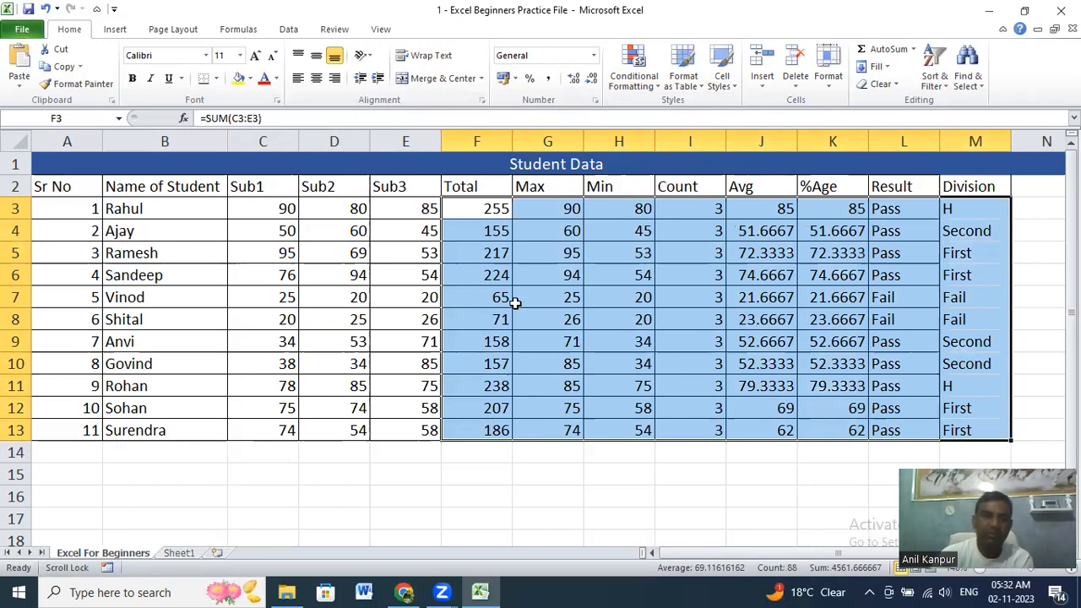